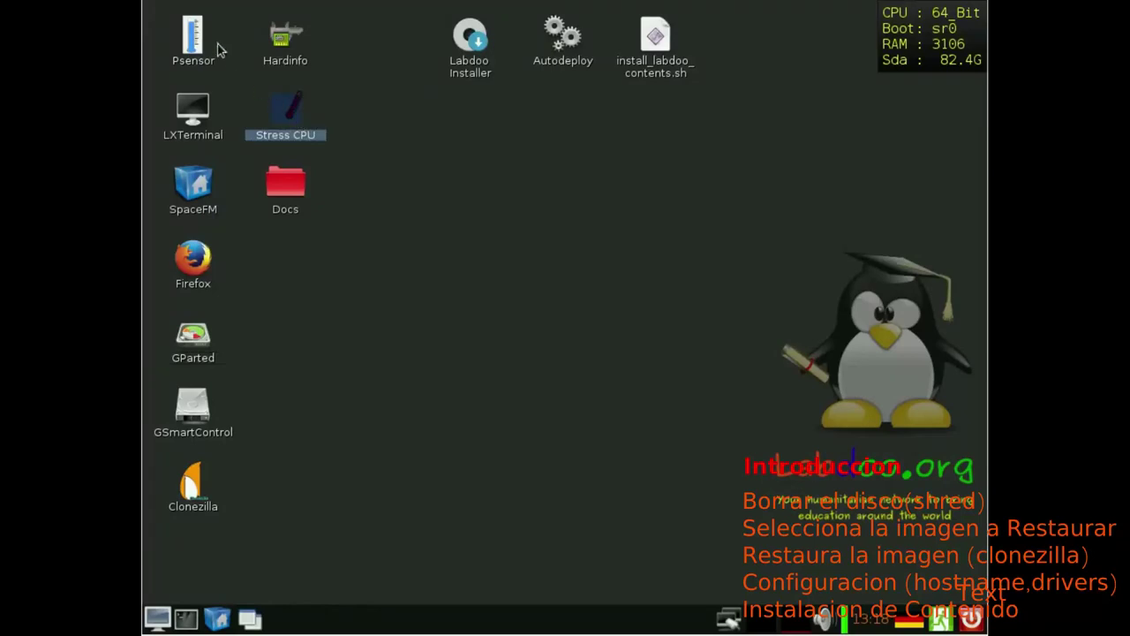
# Step: Run 'shred /dev/sda -v -f' in a new terminal to wipe the disk
pyautogui.click(301, 124)
pyautogui.click(285, 55)
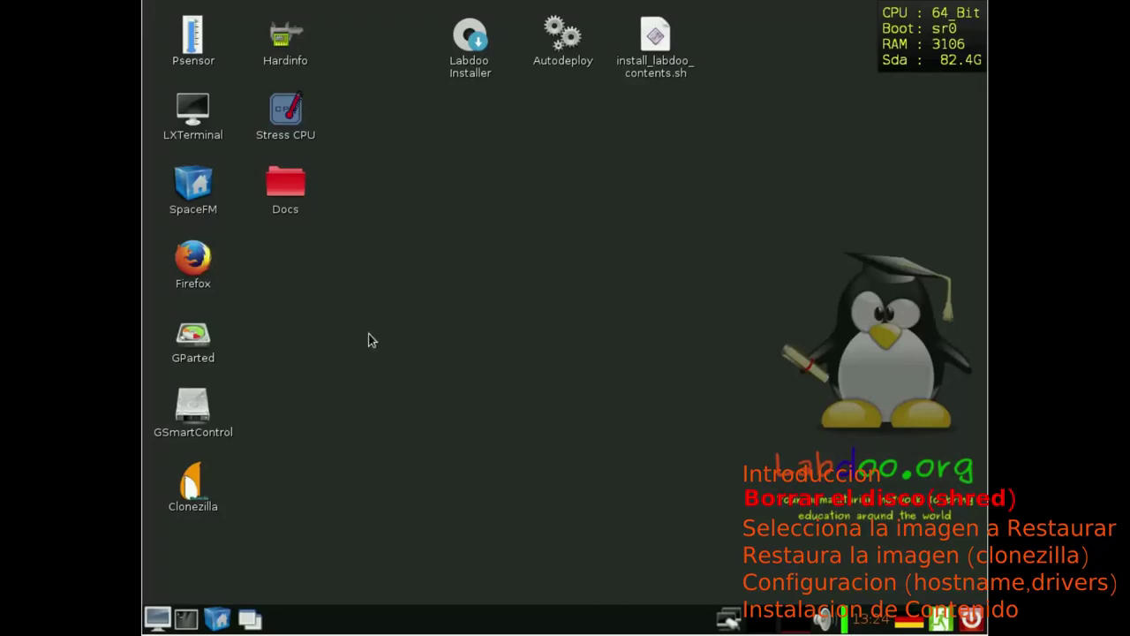
pyautogui.click(185, 619)
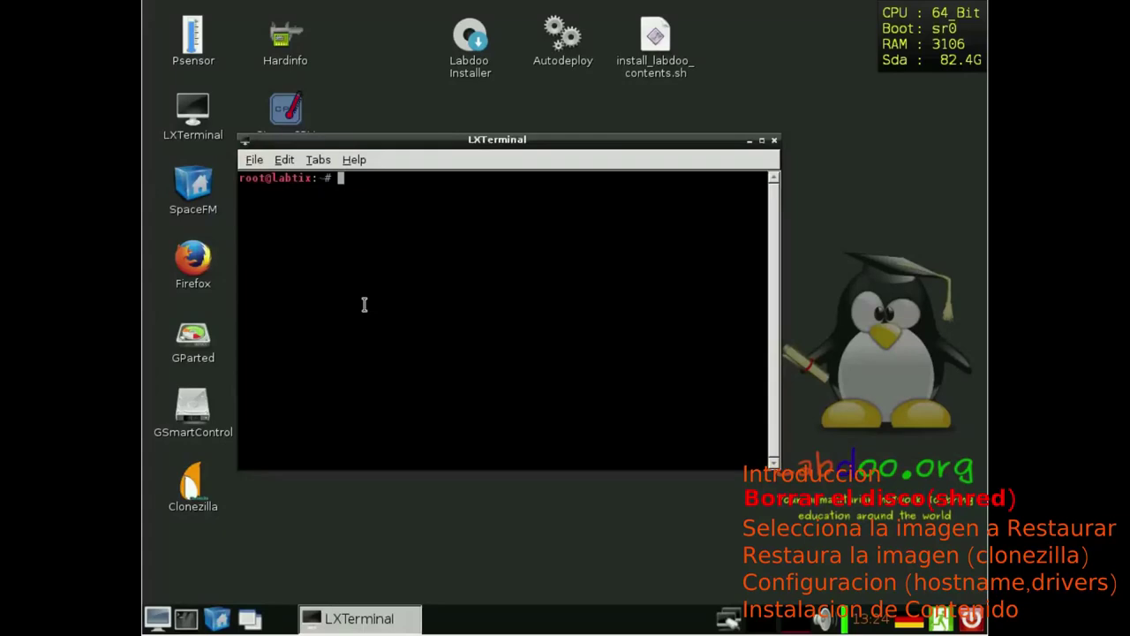
pyautogui.write('shred /dev/sda')
pyautogui.write('-v .f')
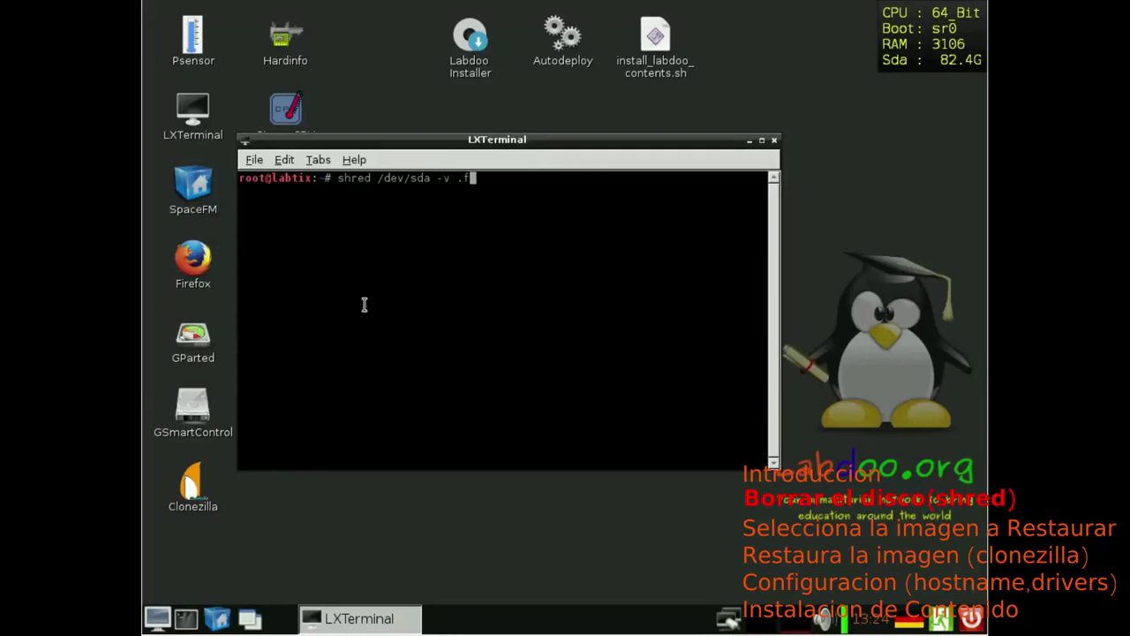
pyautogui.press('BackSpace')
pyautogui.write('-f')
pyautogui.press('Return')
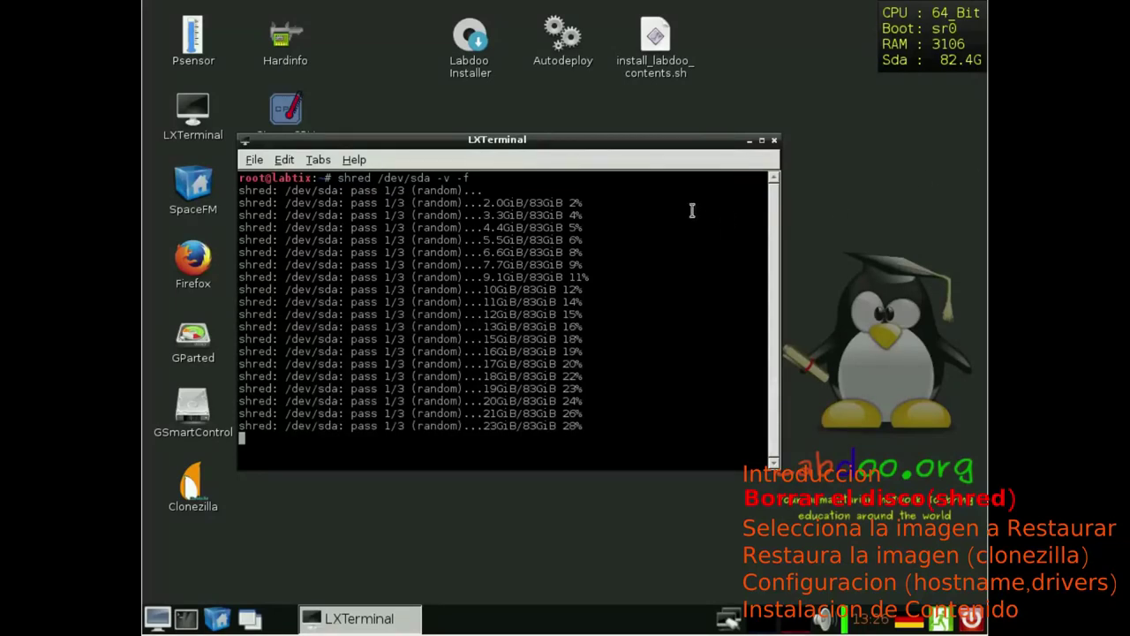
# Step: Move the shred terminal up and left, then open a second terminal window
pyautogui.moveTo(627, 142); pyautogui.dragTo(566, 38)
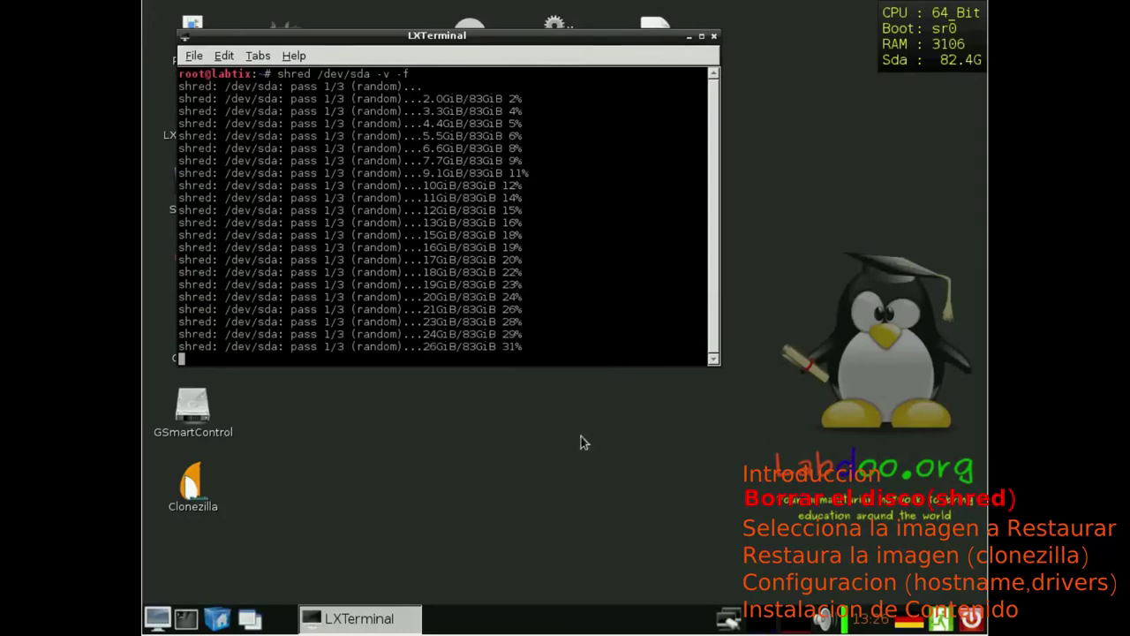
pyautogui.rightClick(557, 421)
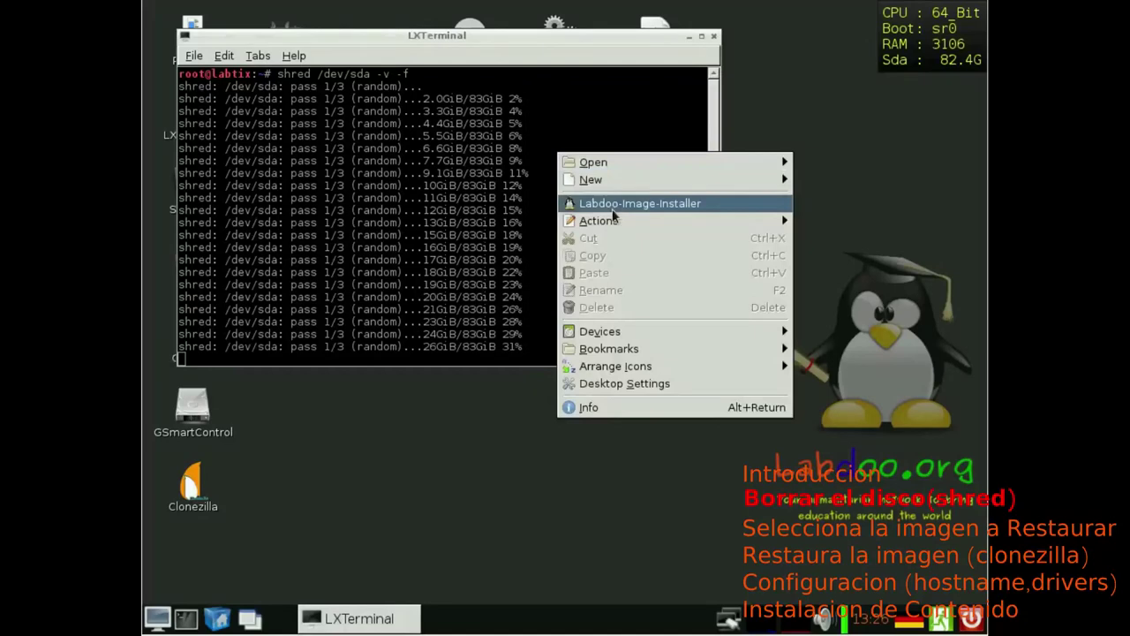
pyautogui.click(305, 570)
pyautogui.click(185, 618)
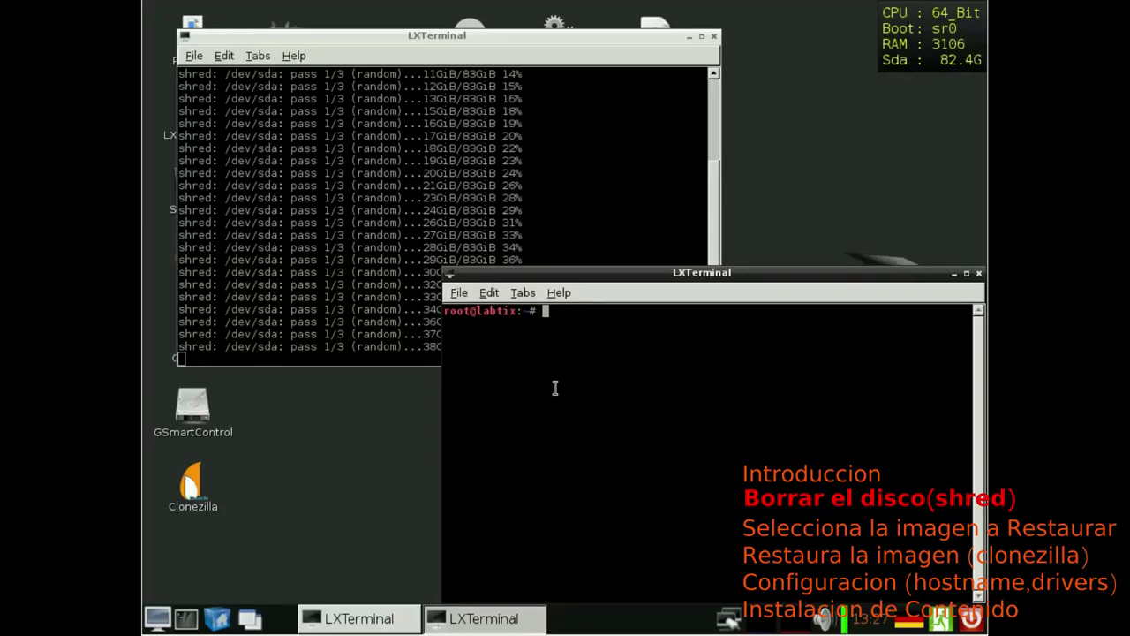
# Step: Run sudo bash -c "sleep 7200;pm-suspend" to suspend the machine after two hours
pyautogui.write('ba')
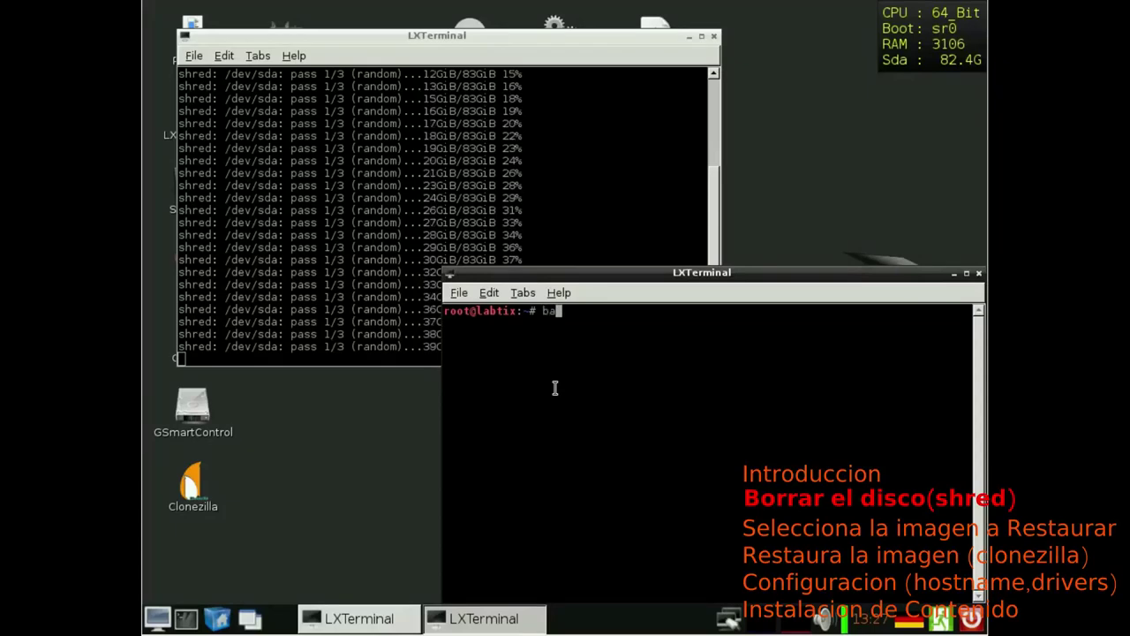
pyautogui.write('sh -c')
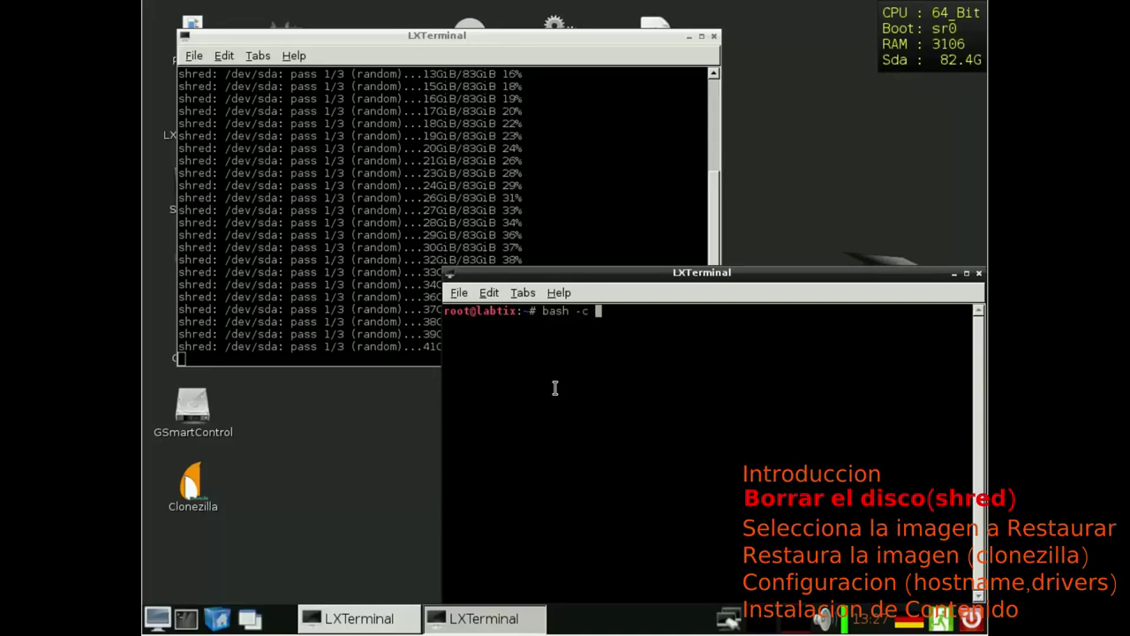
pyautogui.press('Left')
pyautogui.press('Left')
pyautogui.press('Left')
pyautogui.press('Left')
pyautogui.press('Left')
pyautogui.press('Left')
pyautogui.press('Left')
pyautogui.press('Left')
pyautogui.write('sudo')
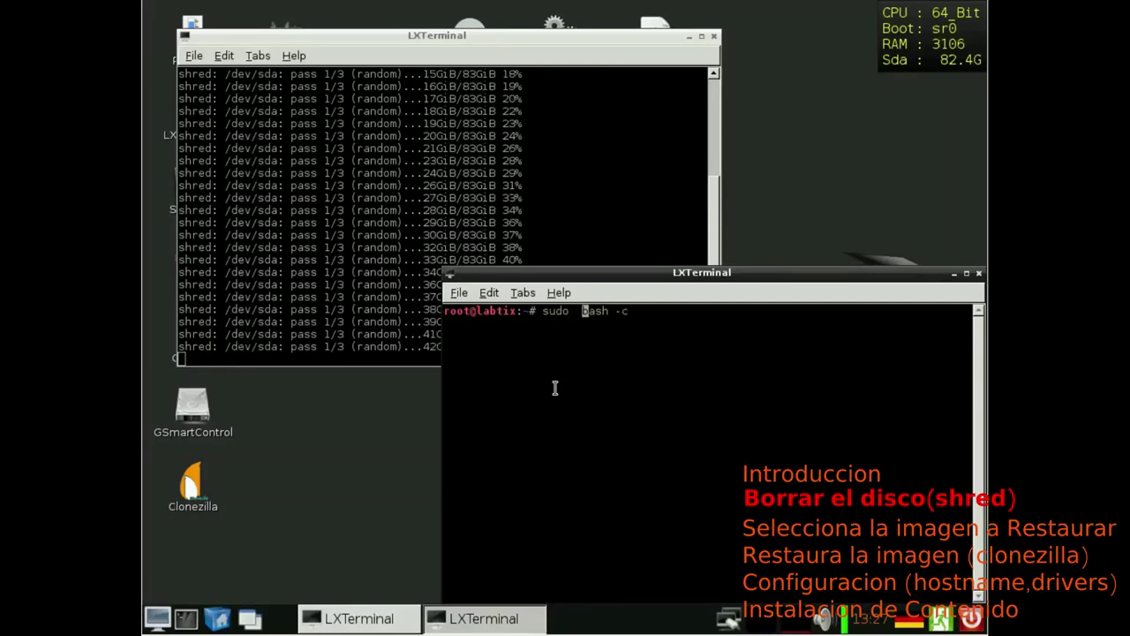
pyautogui.press('BackSpace')
pyautogui.press('End')
pyautogui.write('"')
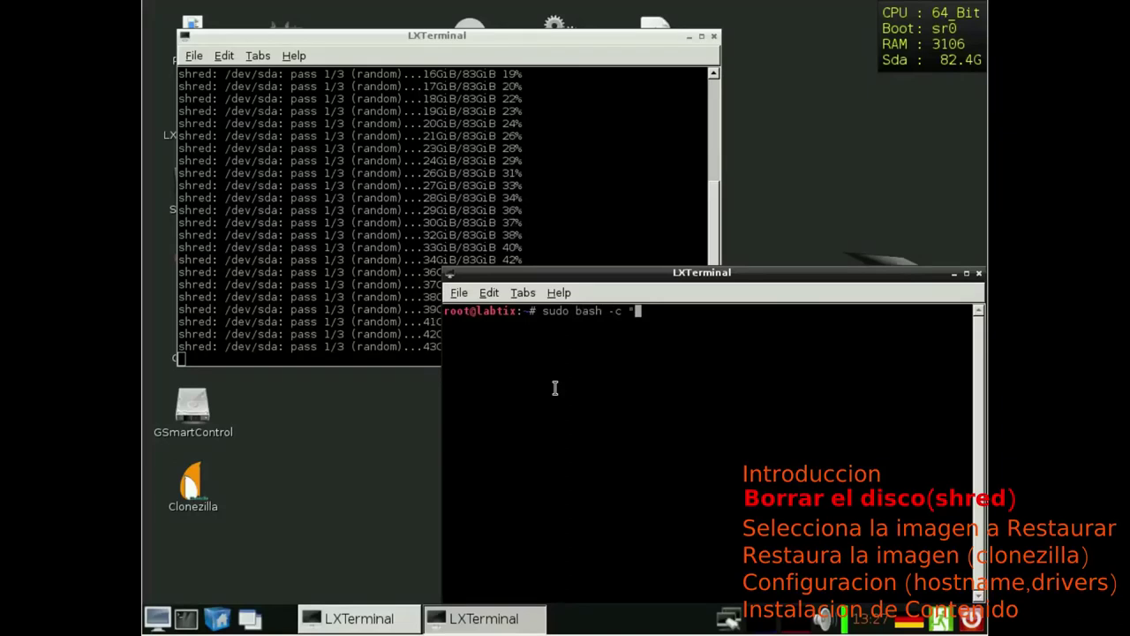
pyautogui.write('sleep')
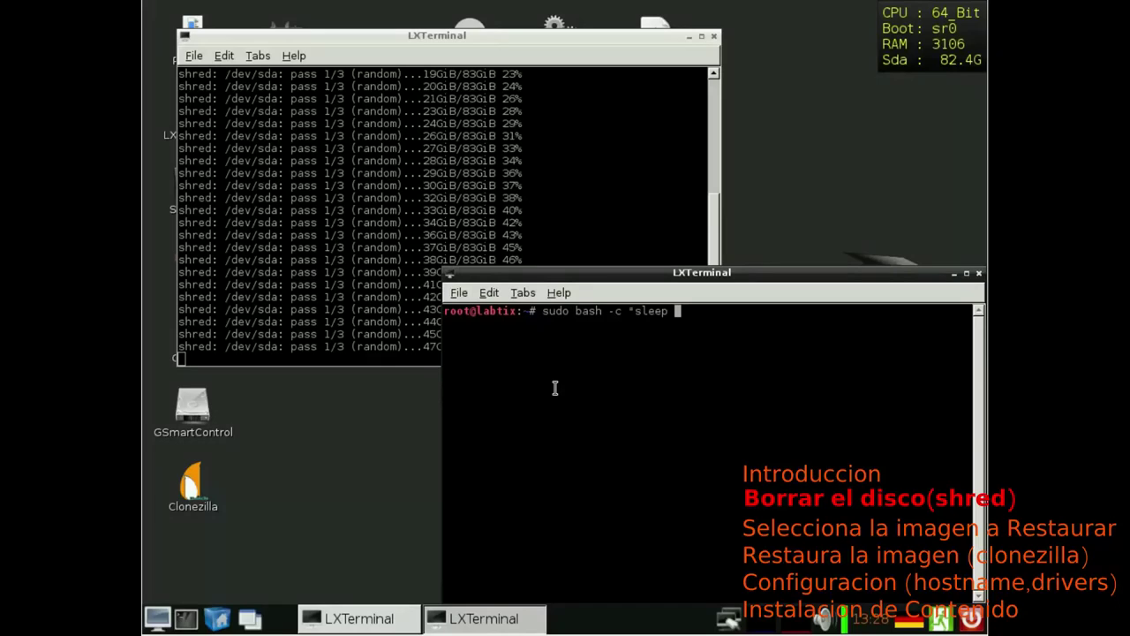
pyautogui.write('7200;')
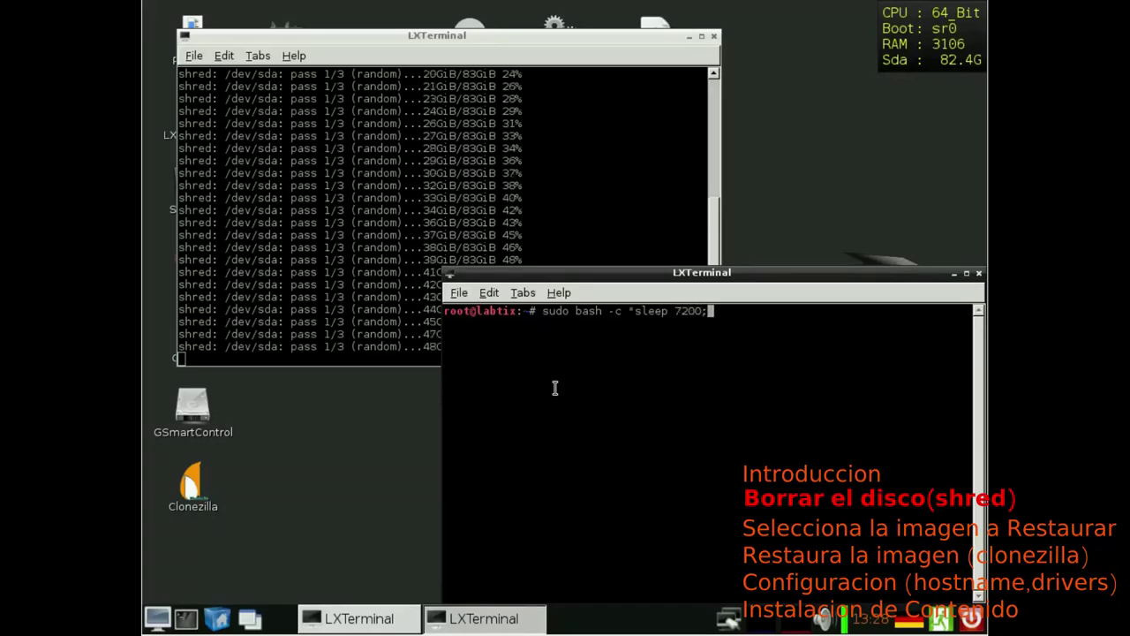
pyautogui.write('pm-sus')
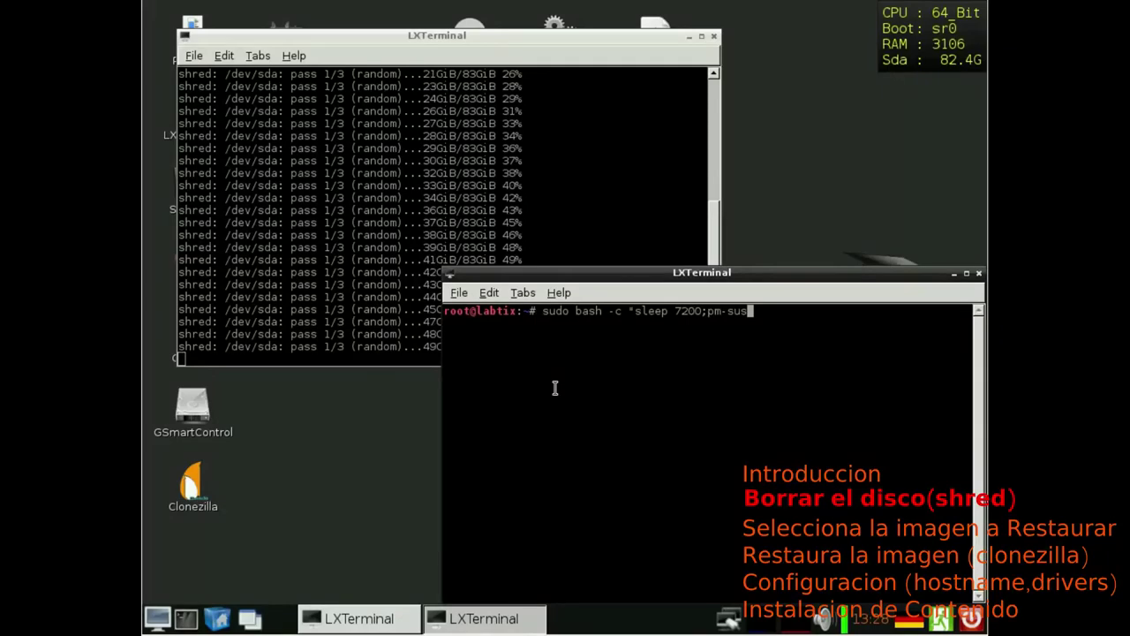
pyautogui.write('pend"')
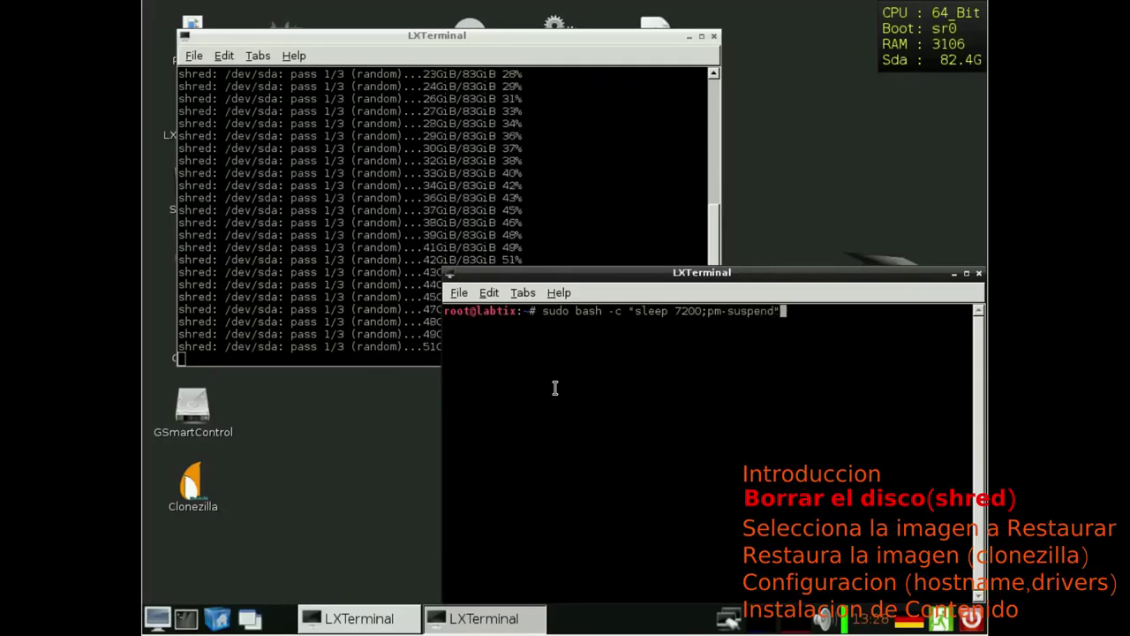
pyautogui.press('Return')
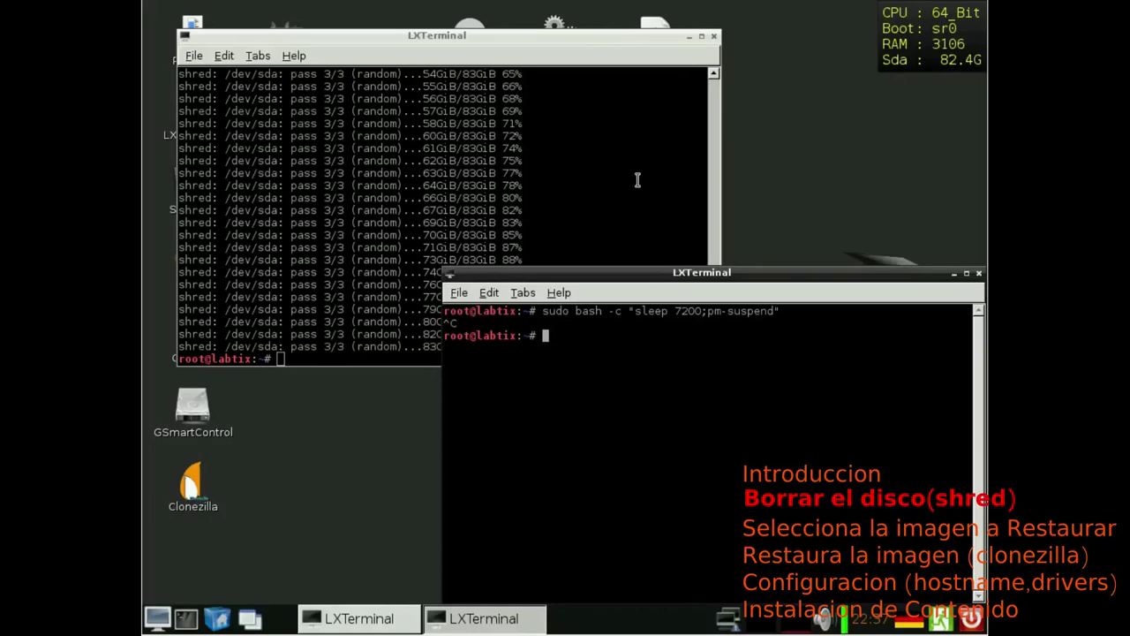
# Step: Bring the shred terminal to the front and scroll back to its original command
pyautogui.click(476, 113)
pyautogui.scroll(20, 574, 252)
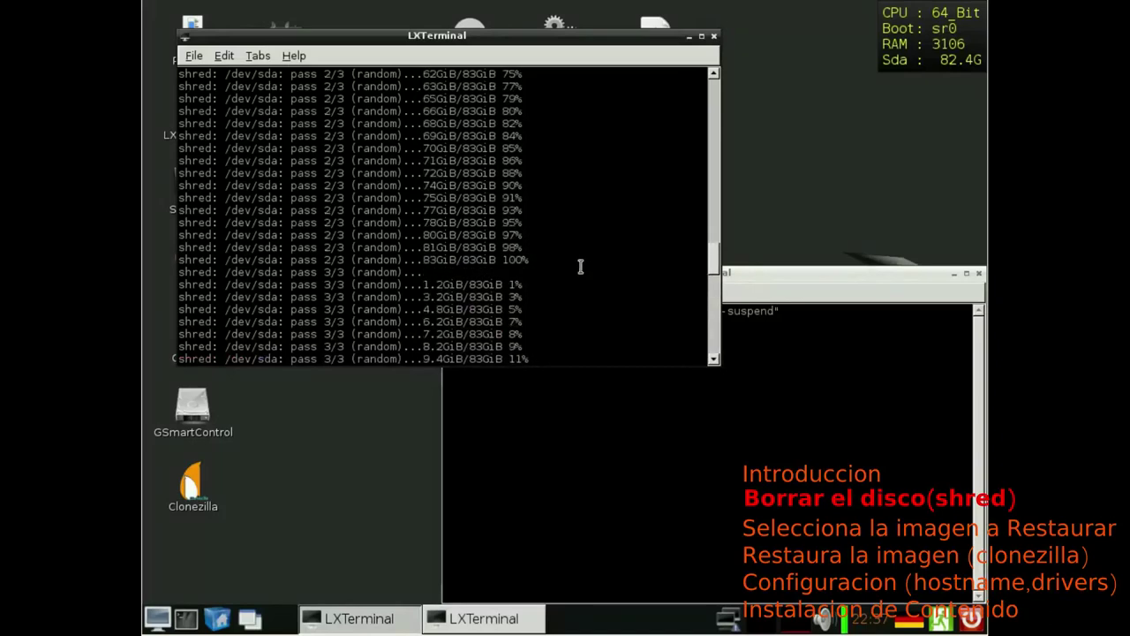
pyautogui.moveTo(715, 246); pyautogui.dragTo(717, 357)
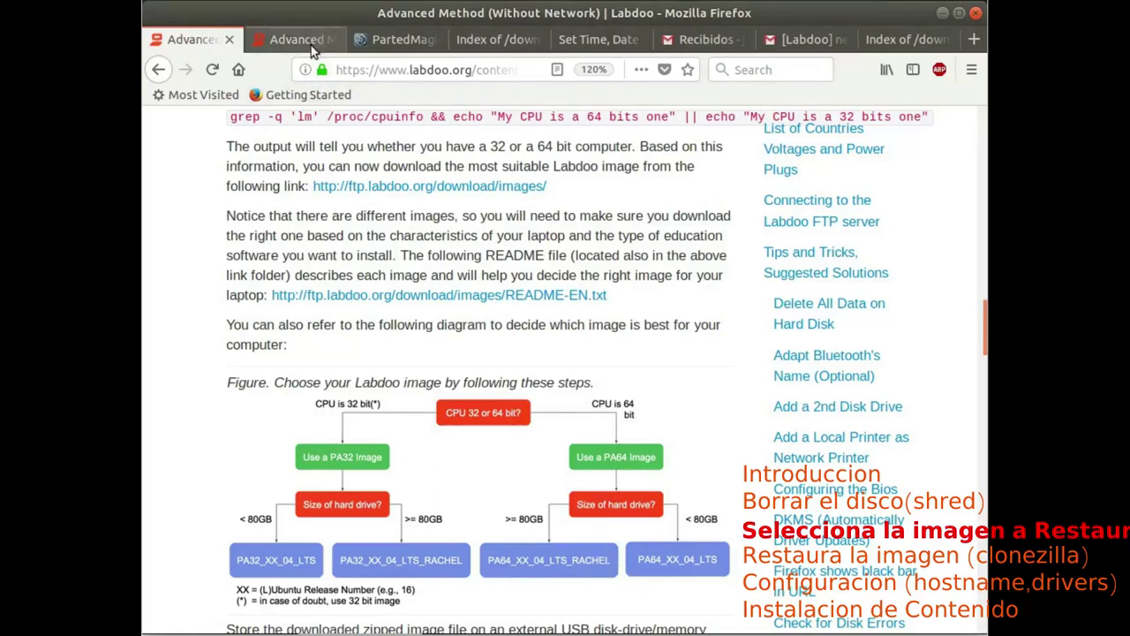
# Step: Switch to the Firefox tab 'Index of /download/wiki-archive/wikis/EN'
pyautogui.click(904, 40)
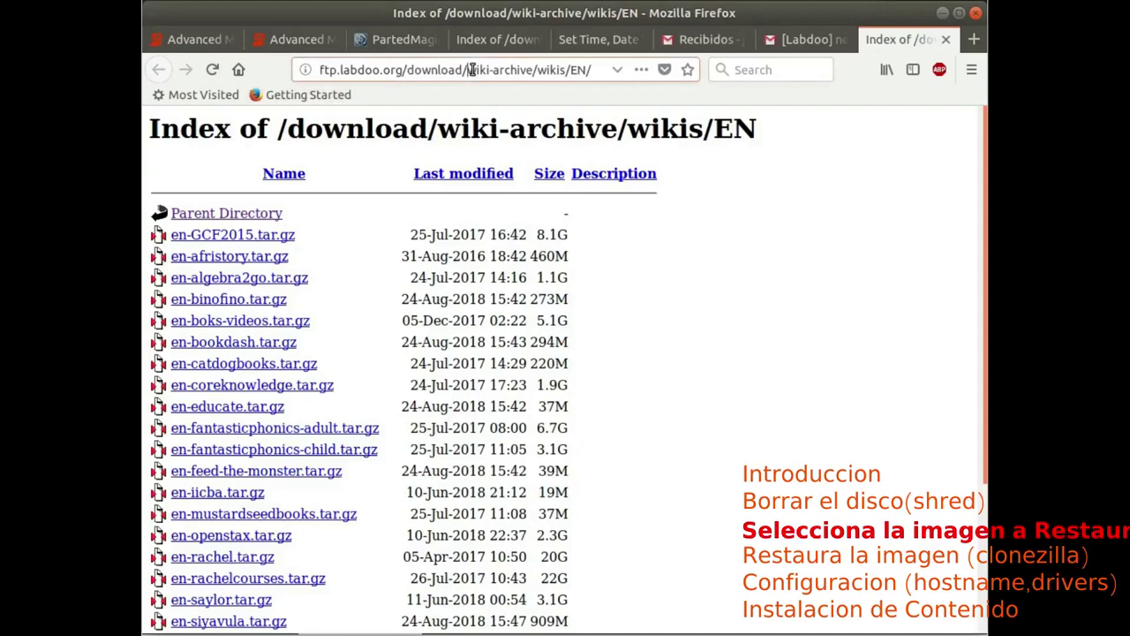
# Step: Go up to /download, into images/ES_Spanish_images, and open PAE32_18_04_LTS_ES.tar.gz
pyautogui.click(272, 216)
pyautogui.click(221, 216)
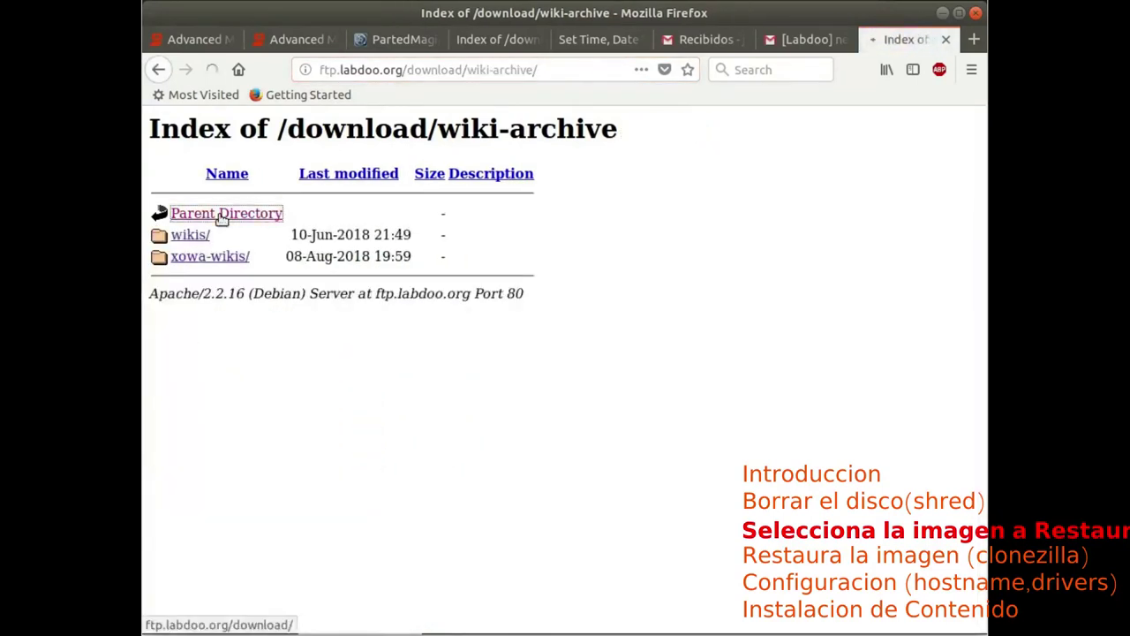
pyautogui.click(220, 216)
pyautogui.click(202, 298)
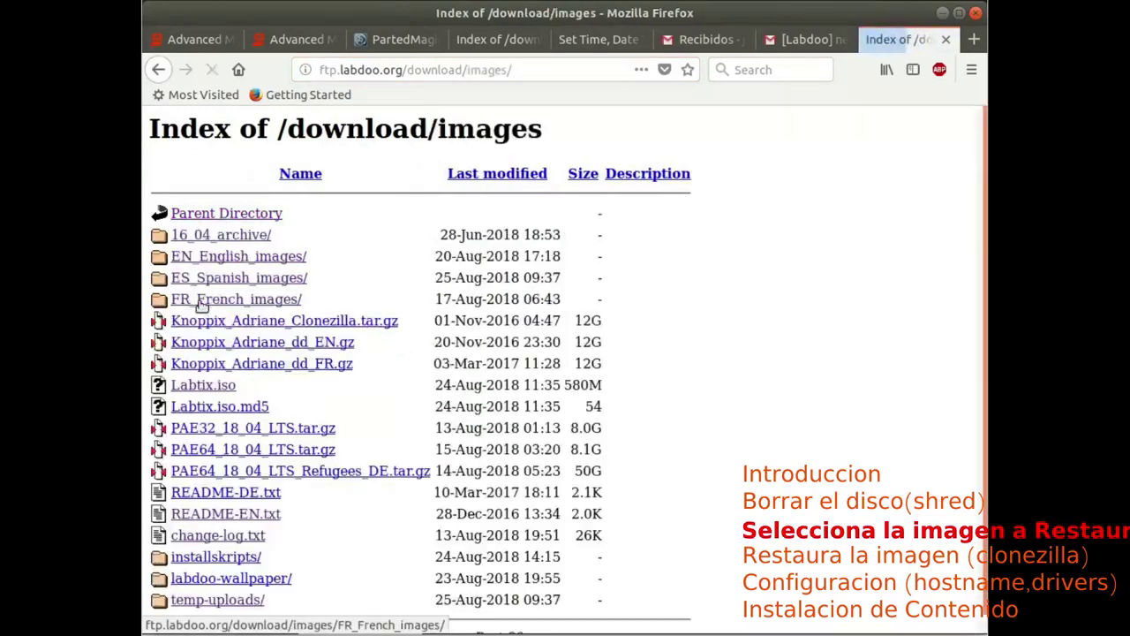
pyautogui.click(232, 279)
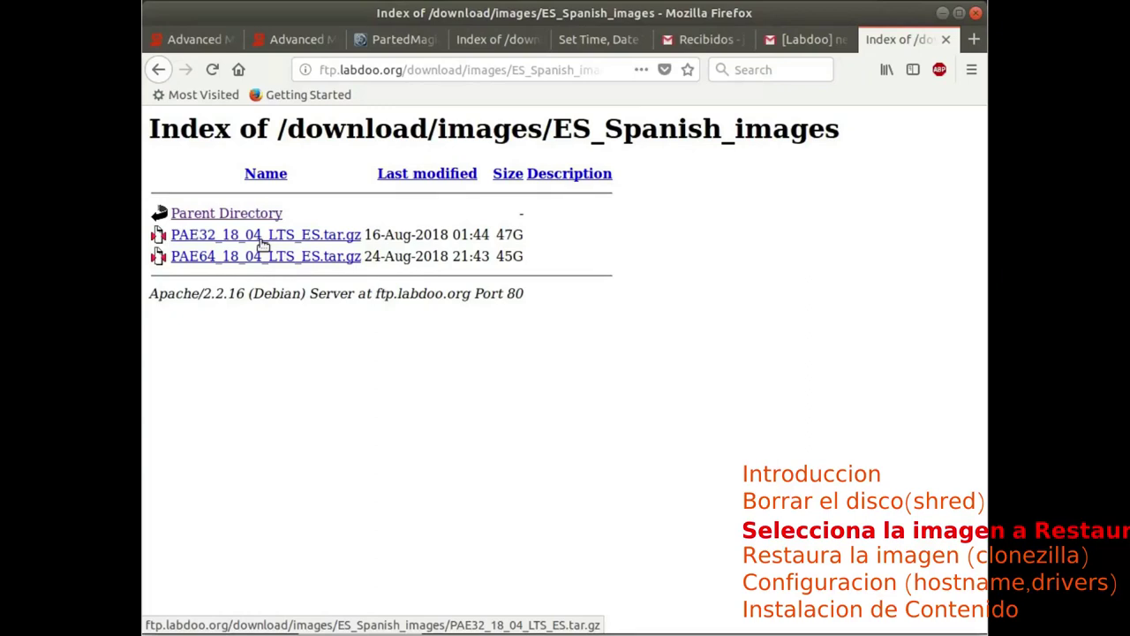
pyautogui.click(262, 244)
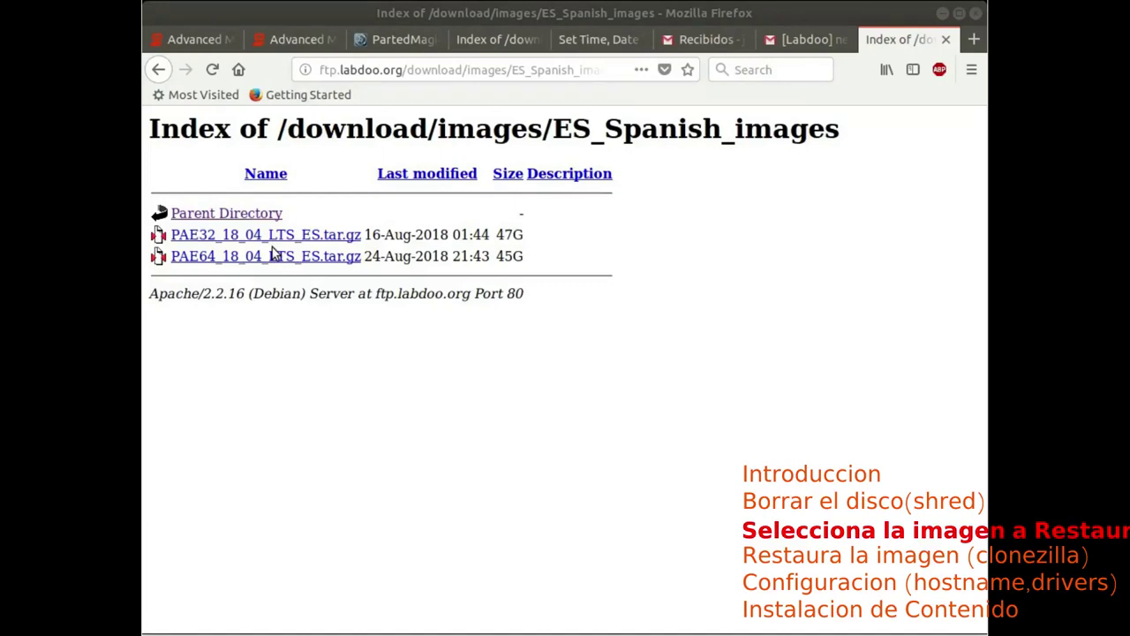
# Step: Run lscpu and highlight the 'CPU op-mode(s): 32-bit, 64-bit' line
pyautogui.click(942, 14)
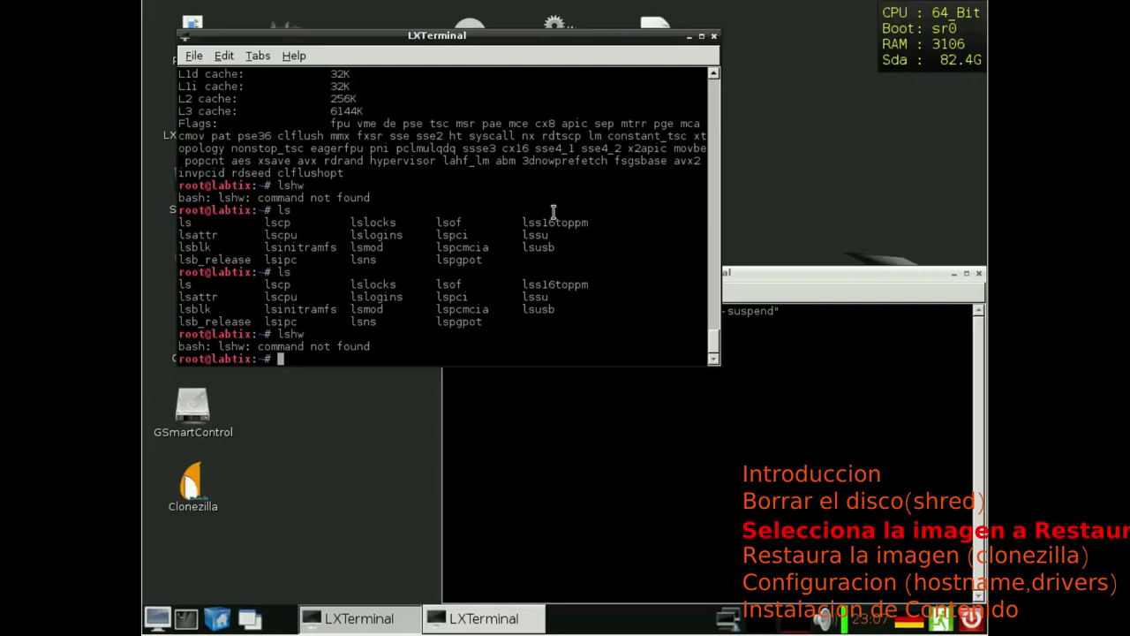
pyautogui.write('lscpu')
pyautogui.press('Return')
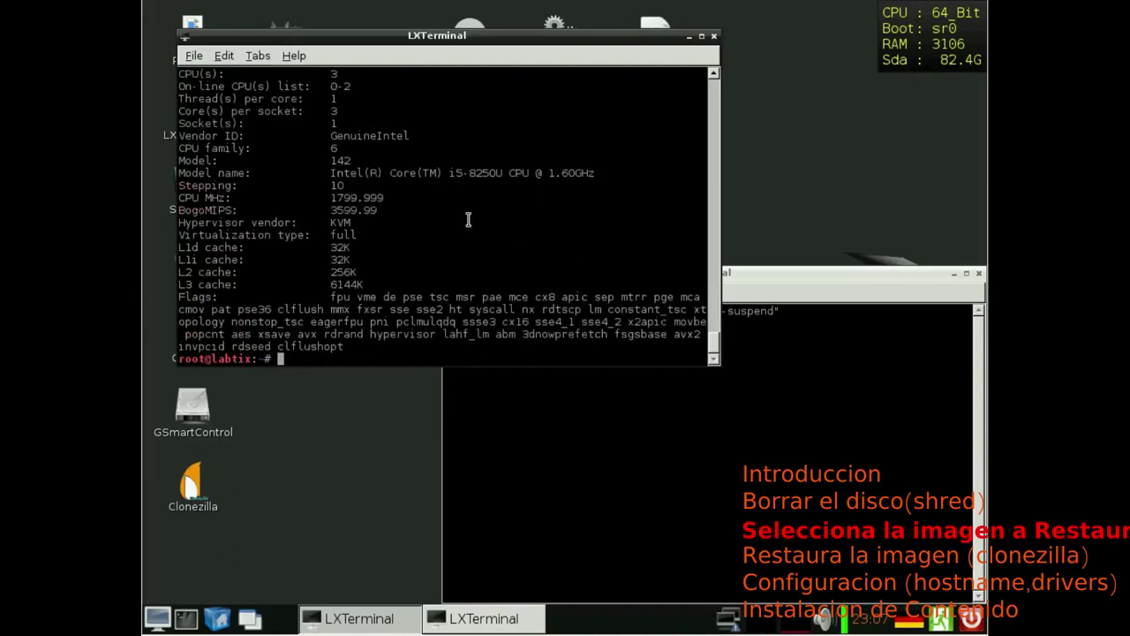
pyautogui.scroll(2, 366, 278)
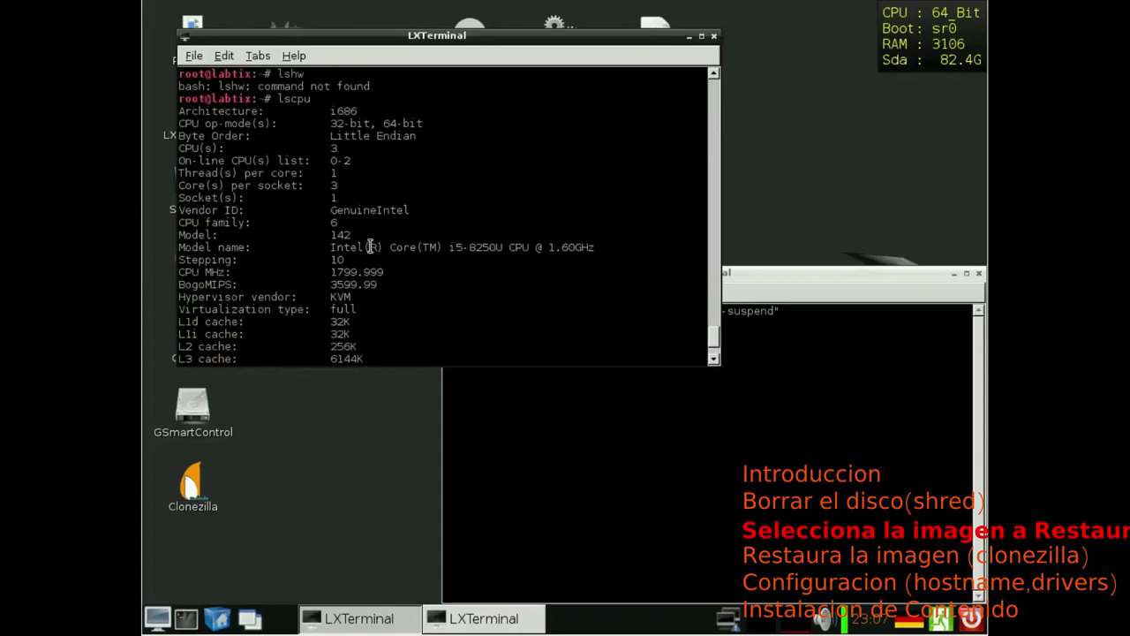
pyautogui.scroll(1, 371, 247)
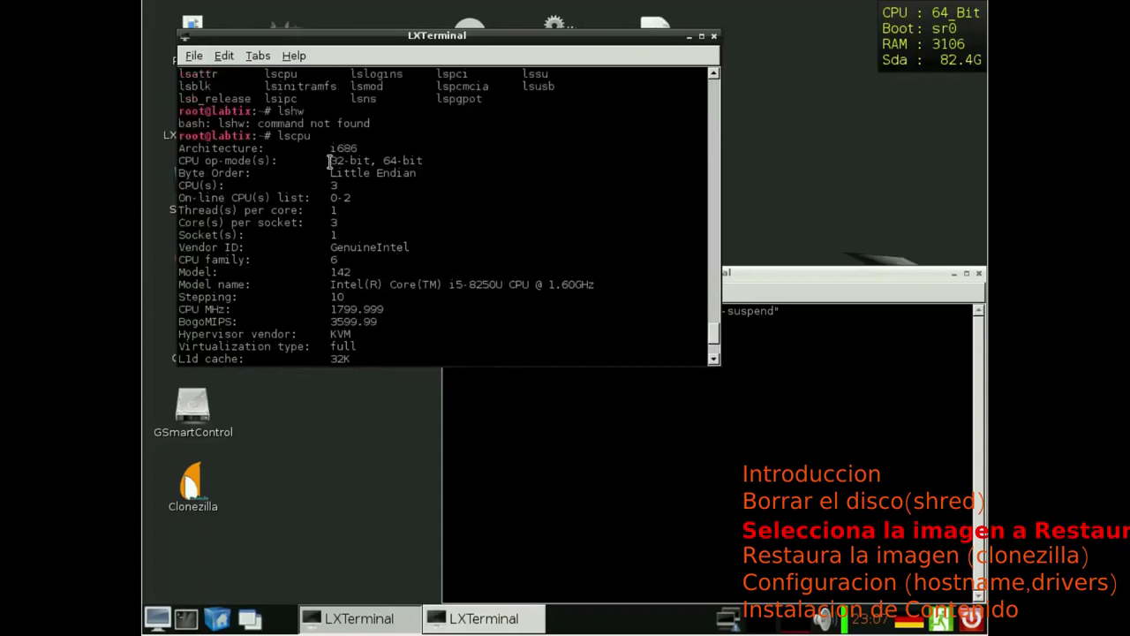
pyautogui.moveTo(181, 160); pyautogui.dragTo(423, 161)
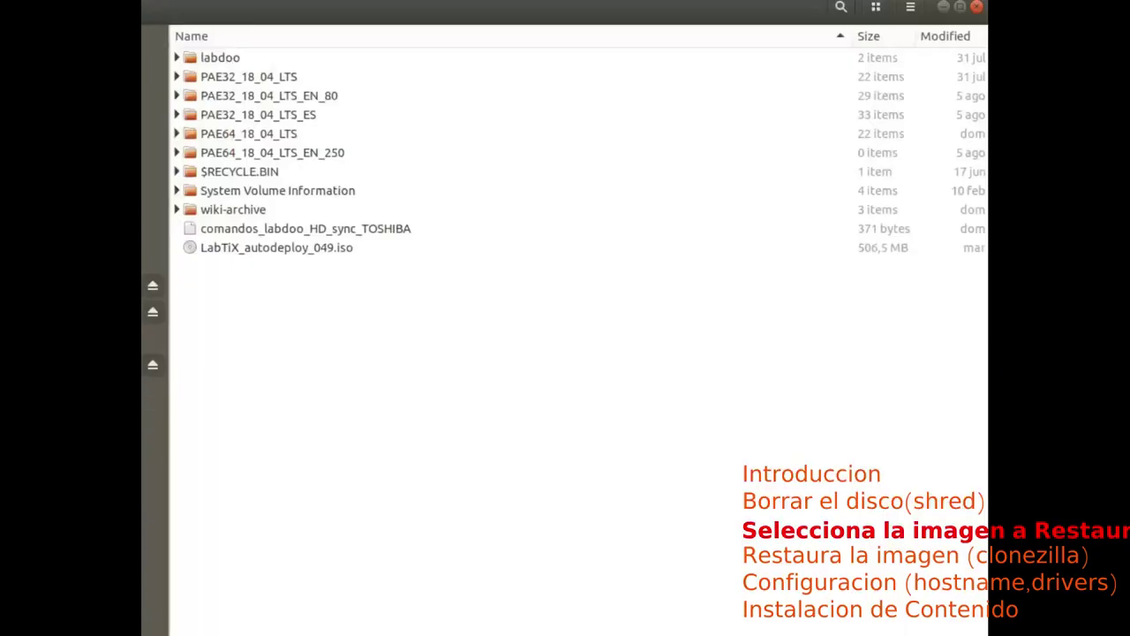
# Step: Check the PAE32_18_04_LTS, _EN_80, _ES and PAE64_18_04_LTS folders, then minimize Files
pyautogui.click(249, 83)
pyautogui.click(253, 96)
pyautogui.click(259, 116)
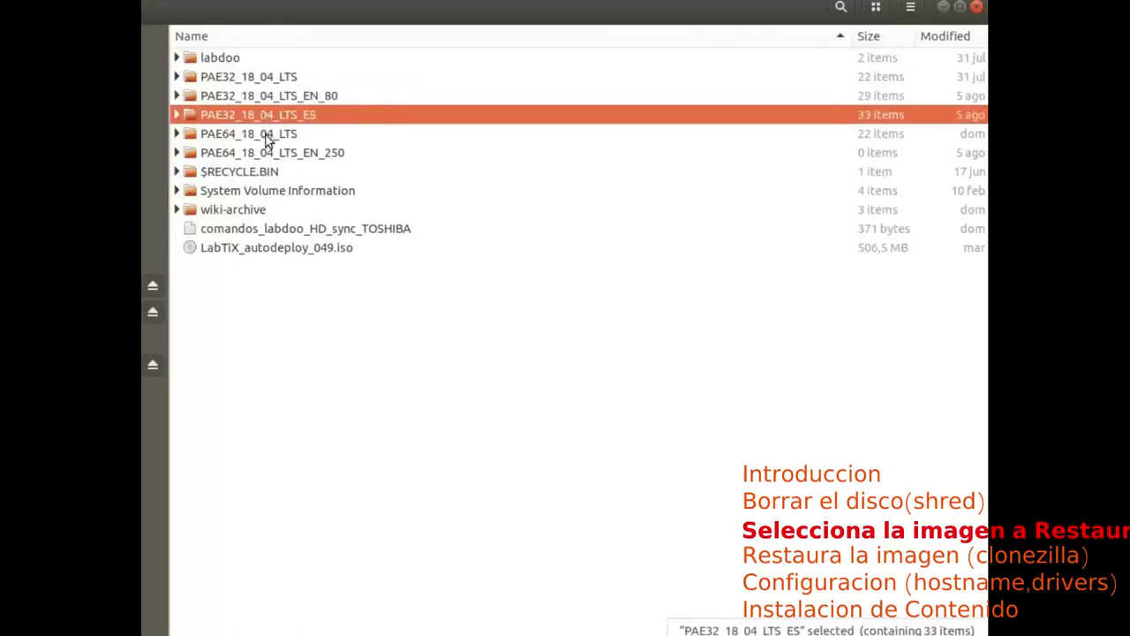
pyautogui.click(262, 134)
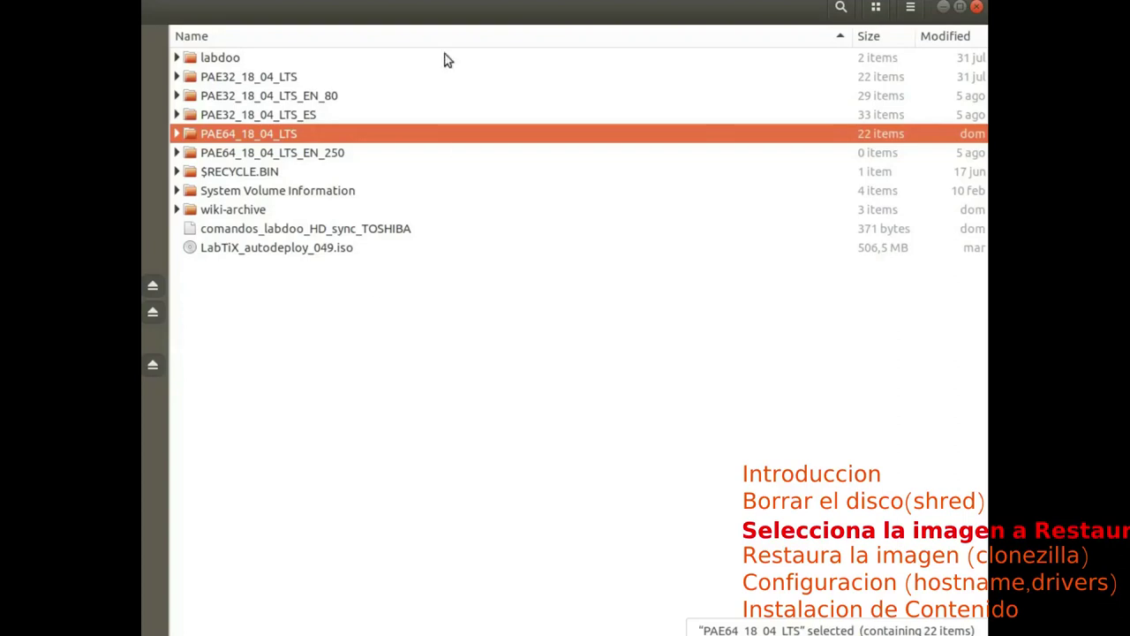
pyautogui.click(944, 7)
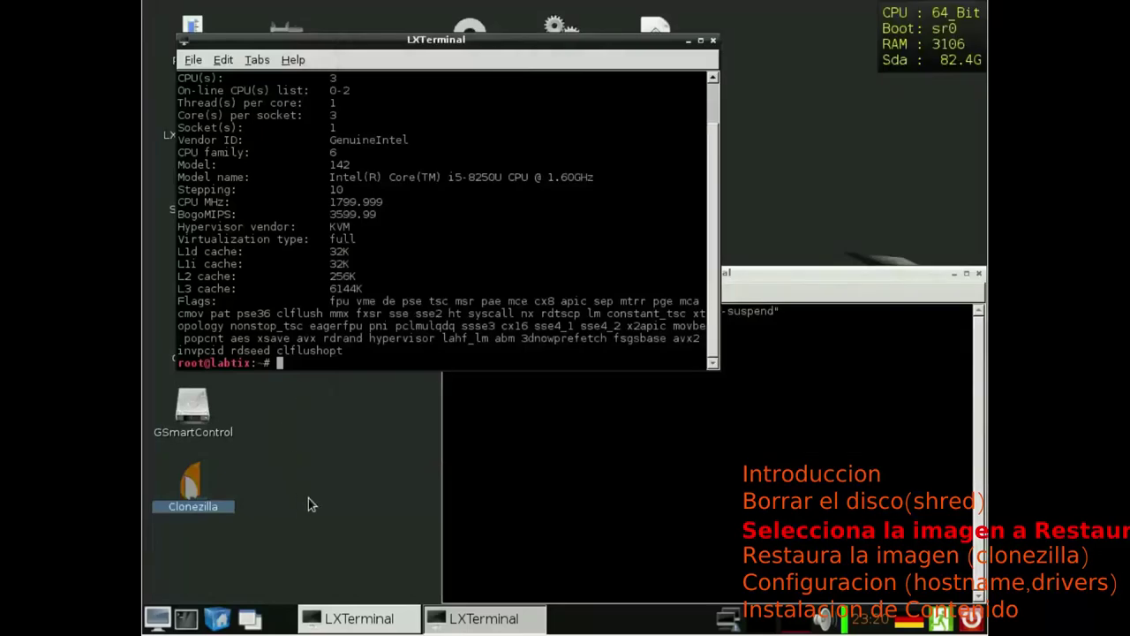
# Step: Launch Clonezilla, choose device-image and local_dev, and continue past the USB prompt
pyautogui.doubleClick(192, 484)
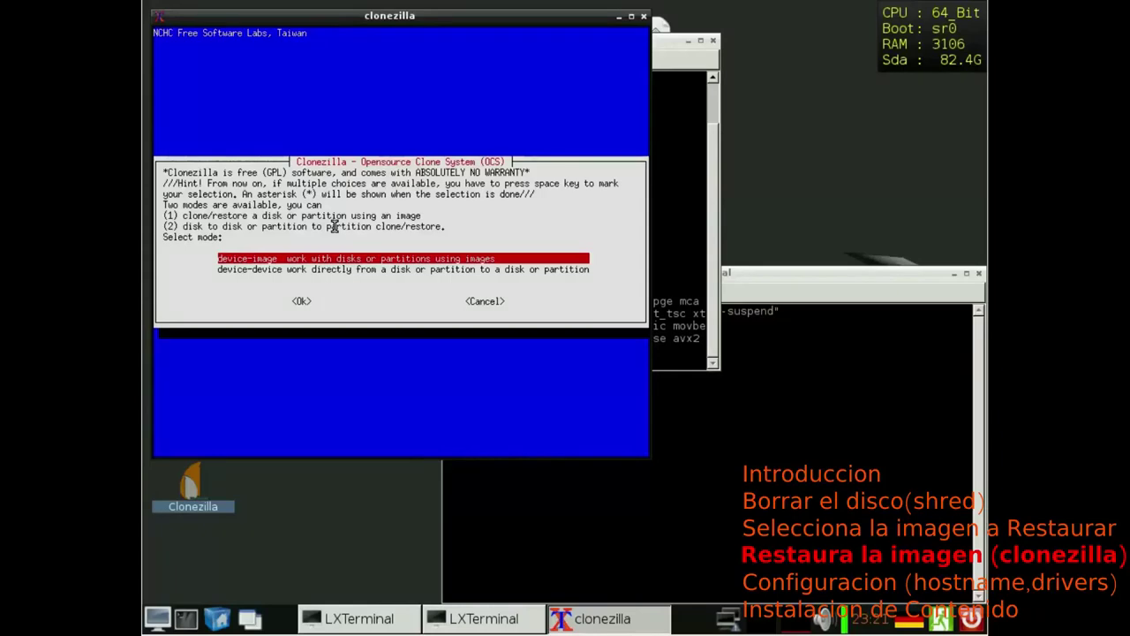
pyautogui.press('Return')
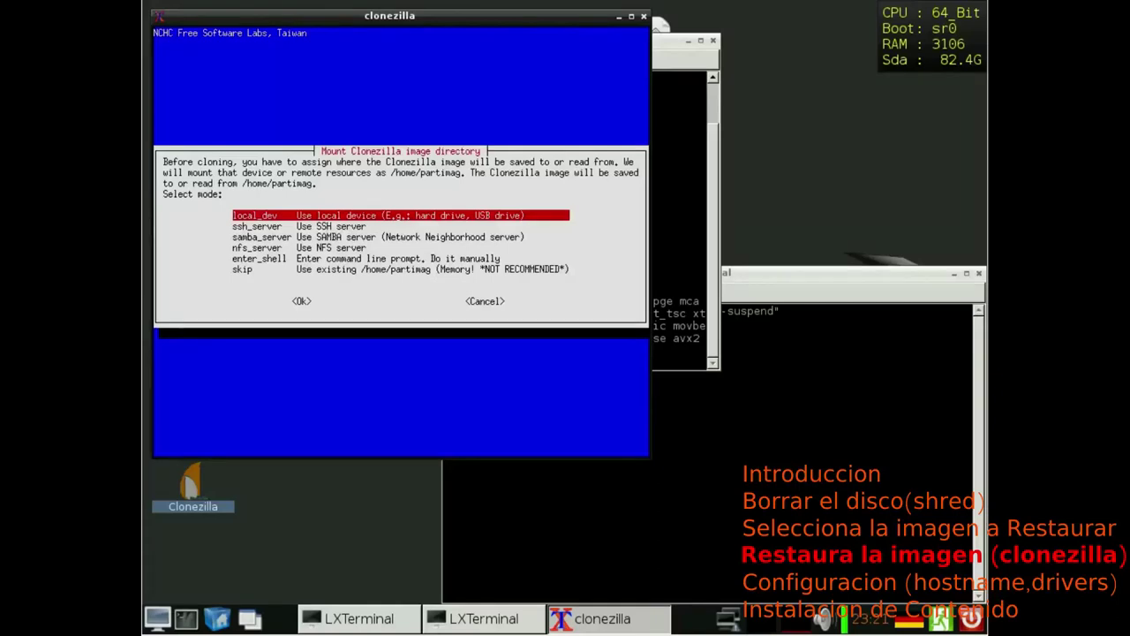
pyautogui.press('Return')
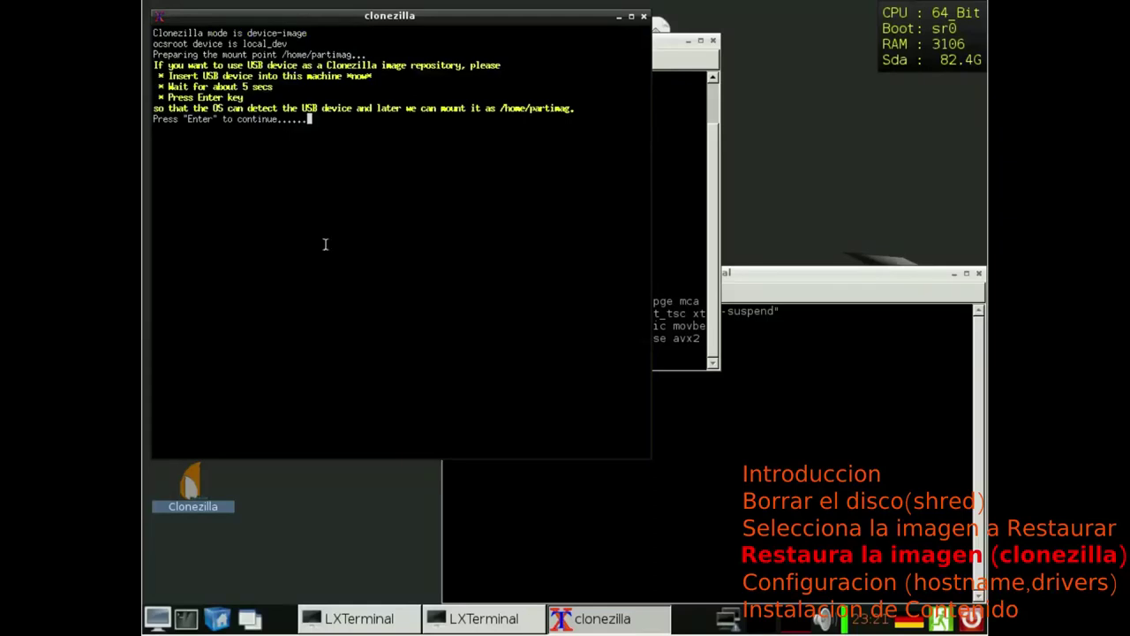
pyautogui.moveTo(882, 628)
pyautogui.press('Return')
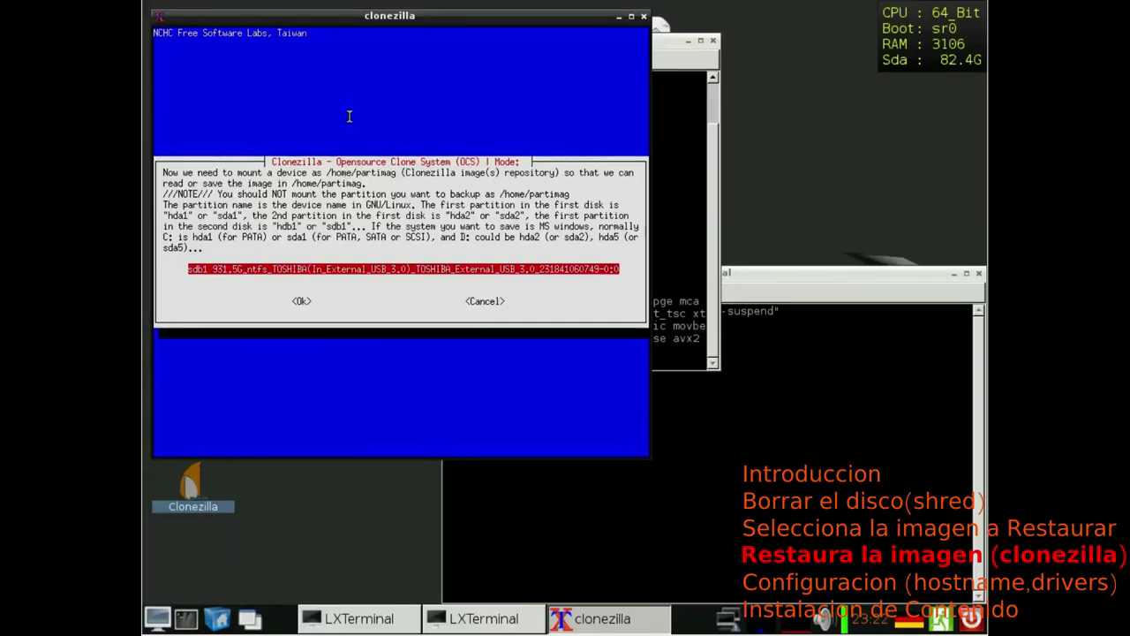
# Step: Mount sdb1 as /home/partimag and, after browsing its directories, keep '/' as the image directory
pyautogui.press('Tab')
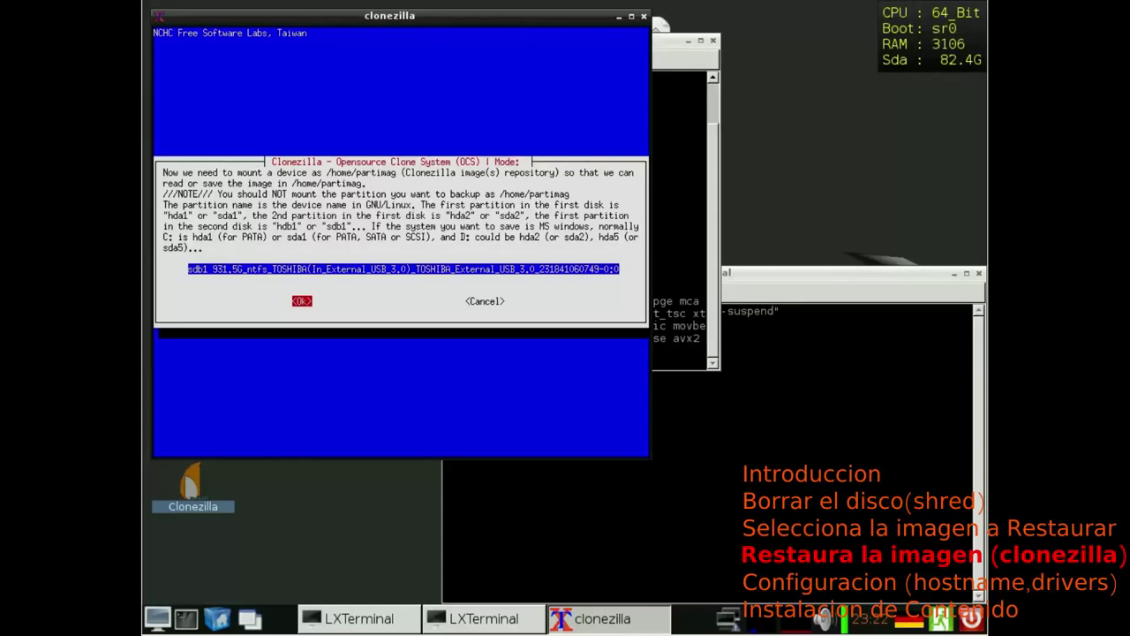
pyautogui.press('Return')
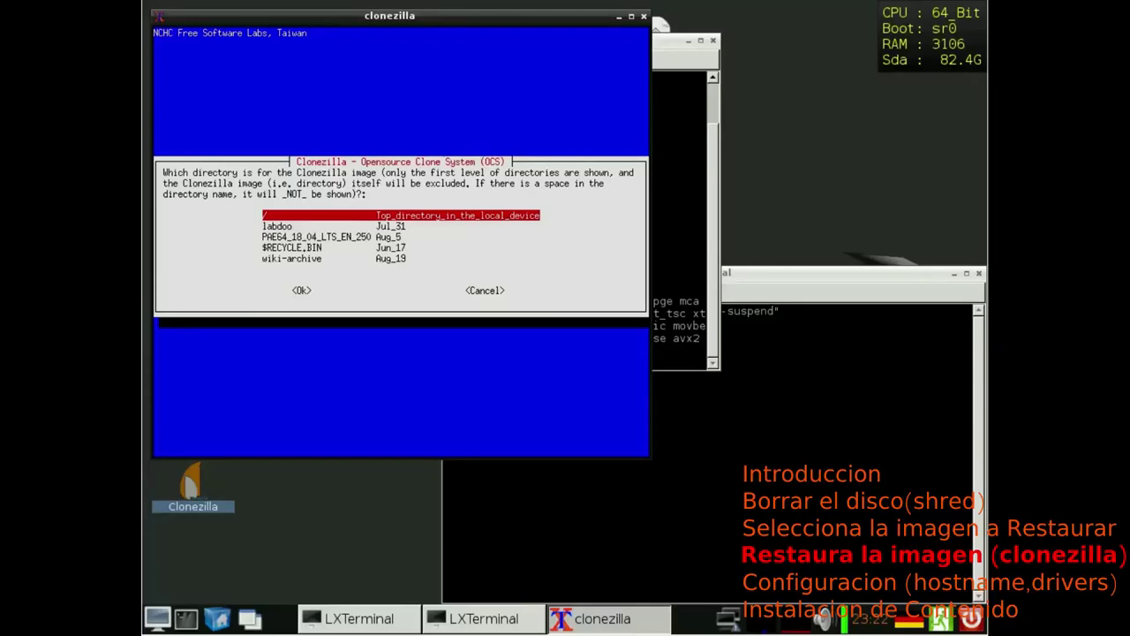
pyautogui.press('Down')
pyautogui.press('Down')
pyautogui.press('Down')
pyautogui.press('Down')
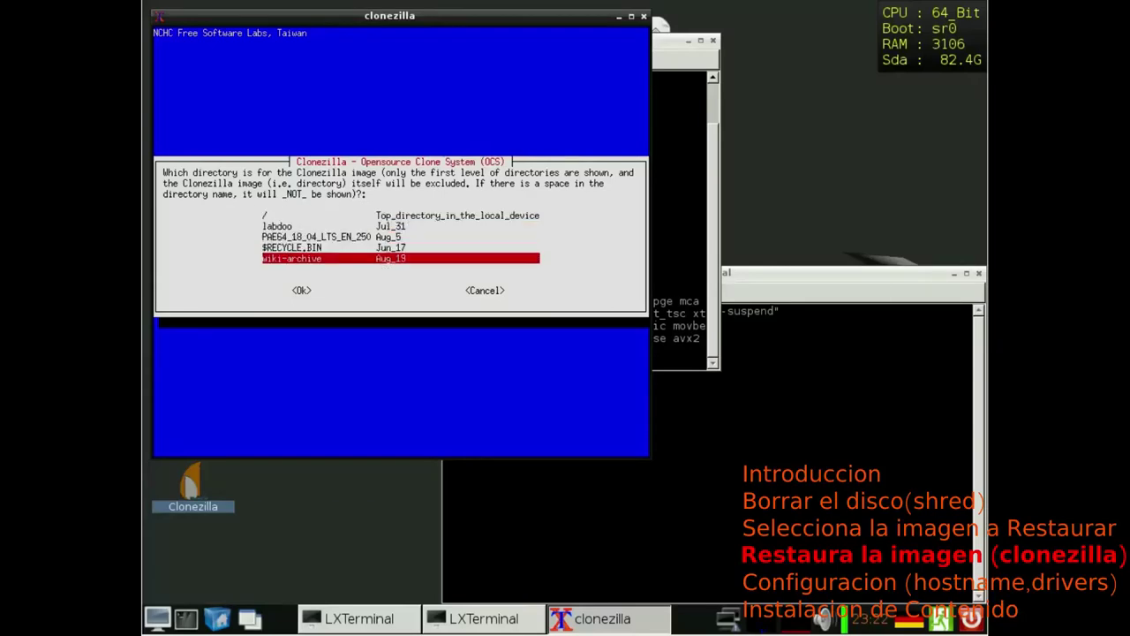
pyautogui.press('Up')
pyautogui.press('Up')
pyautogui.press('Up')
pyautogui.press('Up')
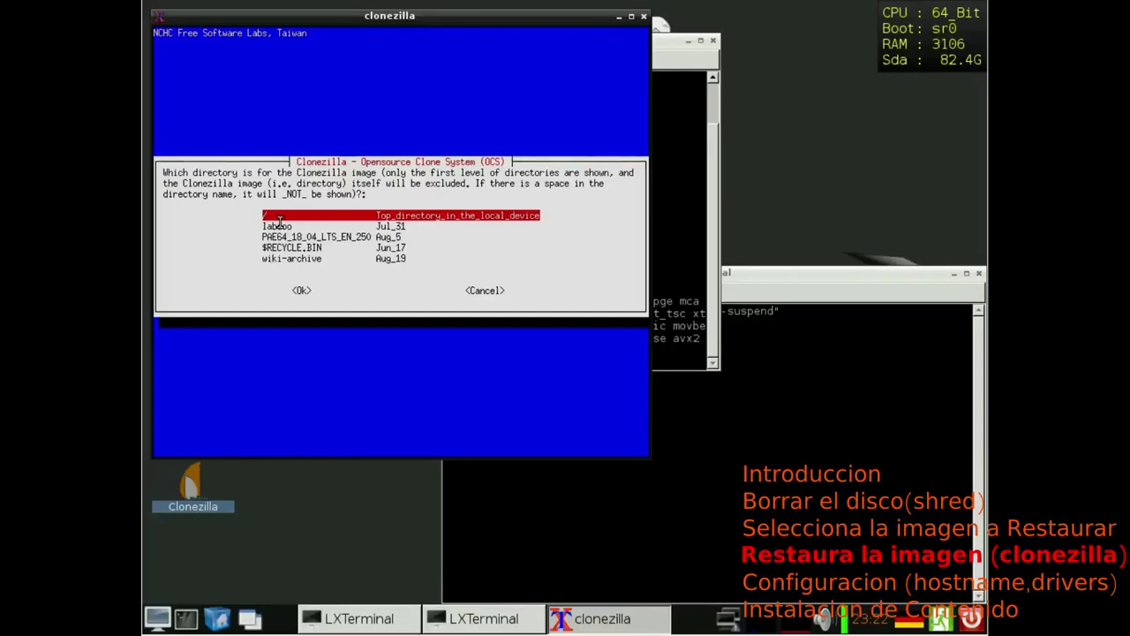
pyautogui.press('Down')
pyautogui.press('Down')
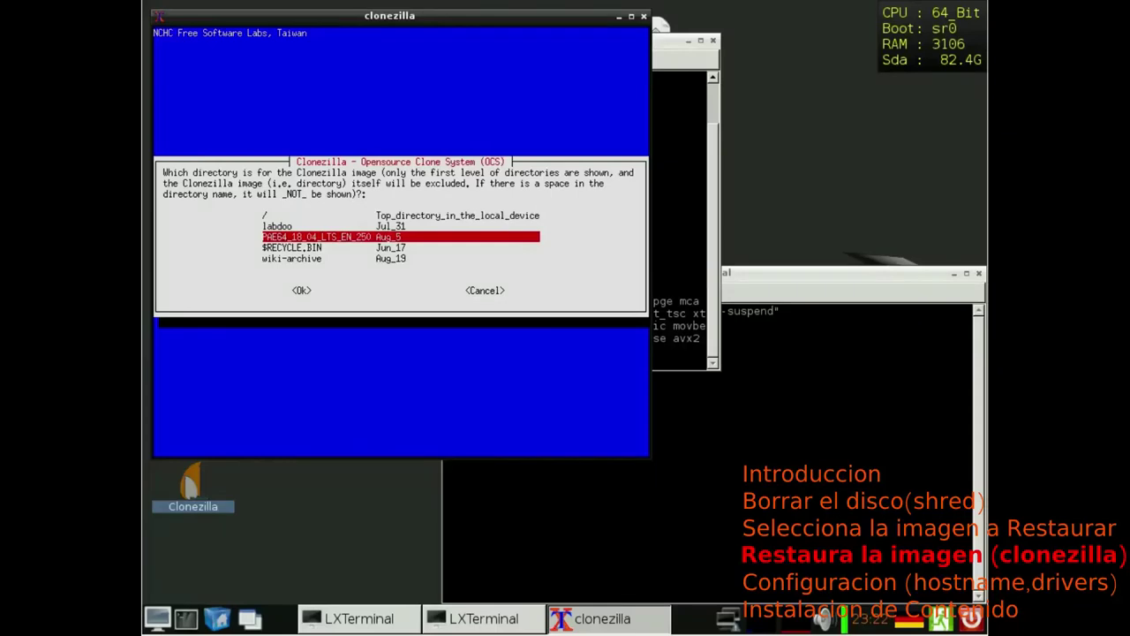
pyautogui.press('Up')
pyautogui.press('Up')
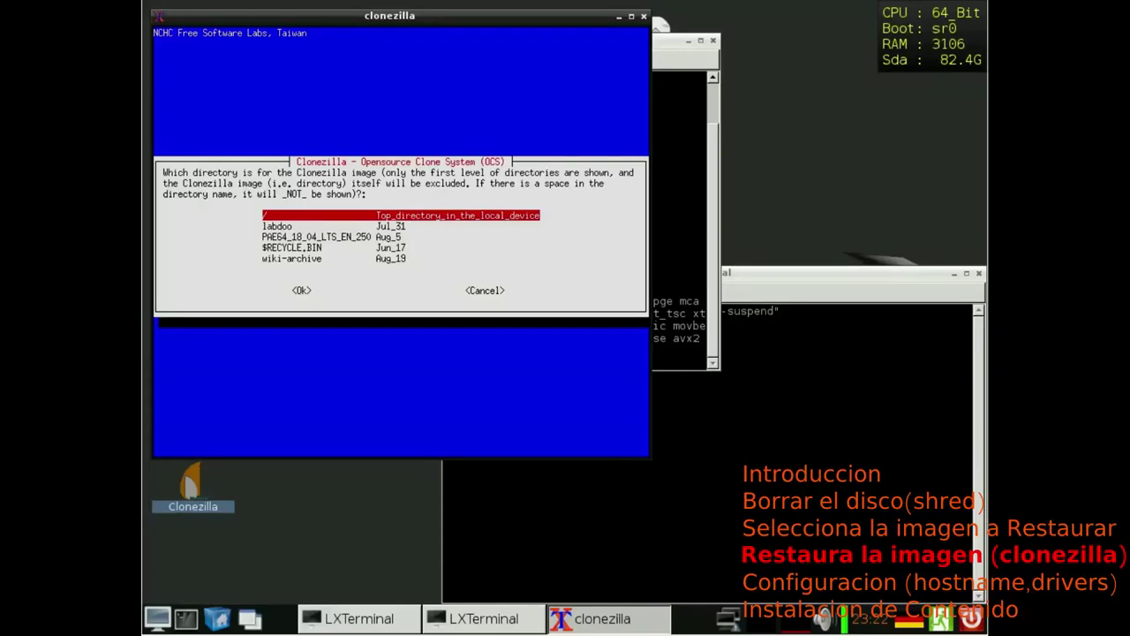
pyautogui.press('Down')
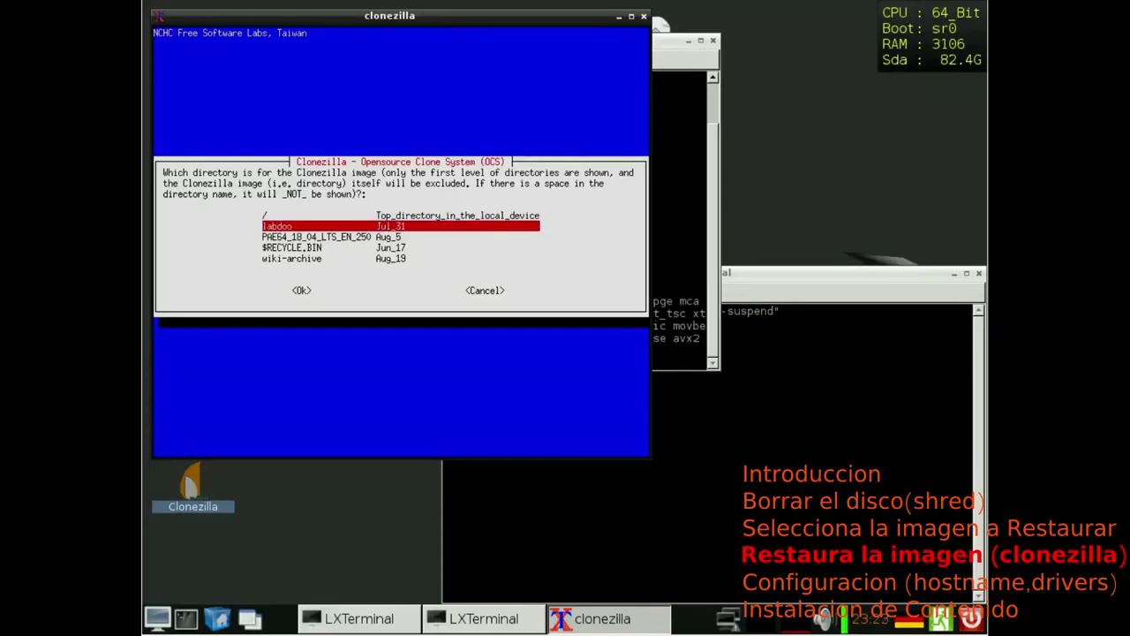
pyautogui.press('Up')
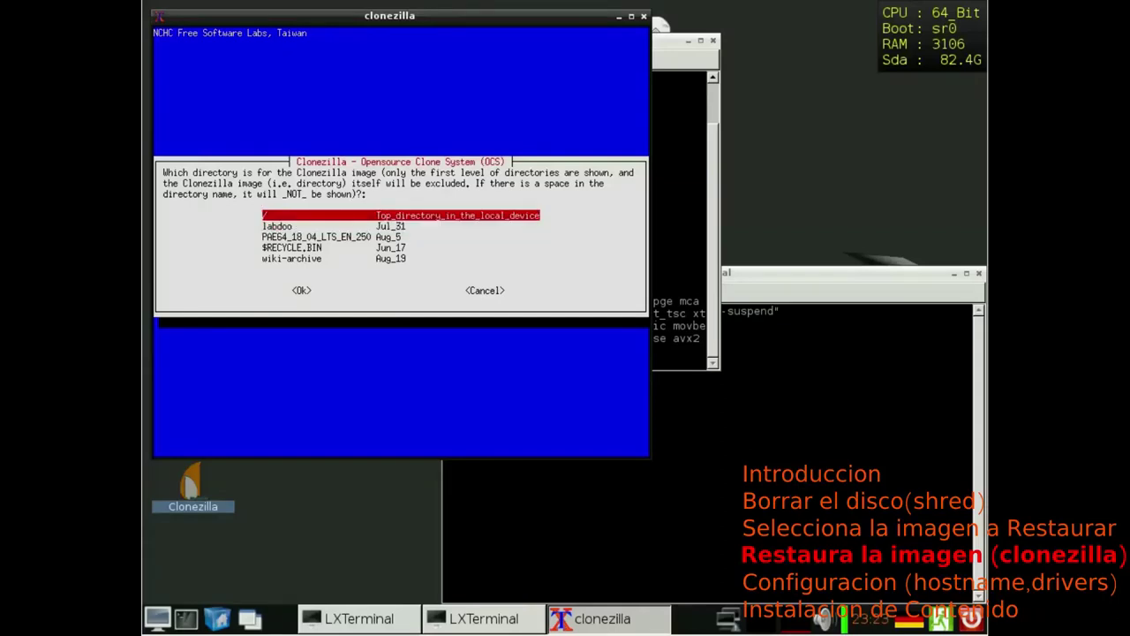
pyautogui.press('Return')
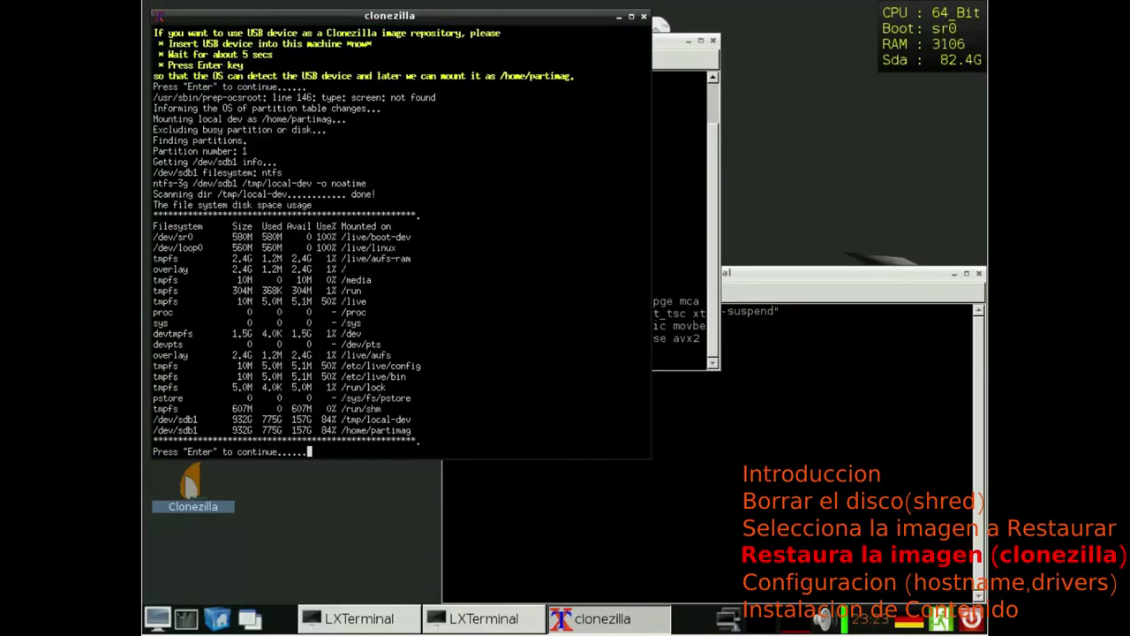
# Step: Continue past the disk usage summary, then choose Expert mode and the restoredisk operation
pyautogui.press('Return')
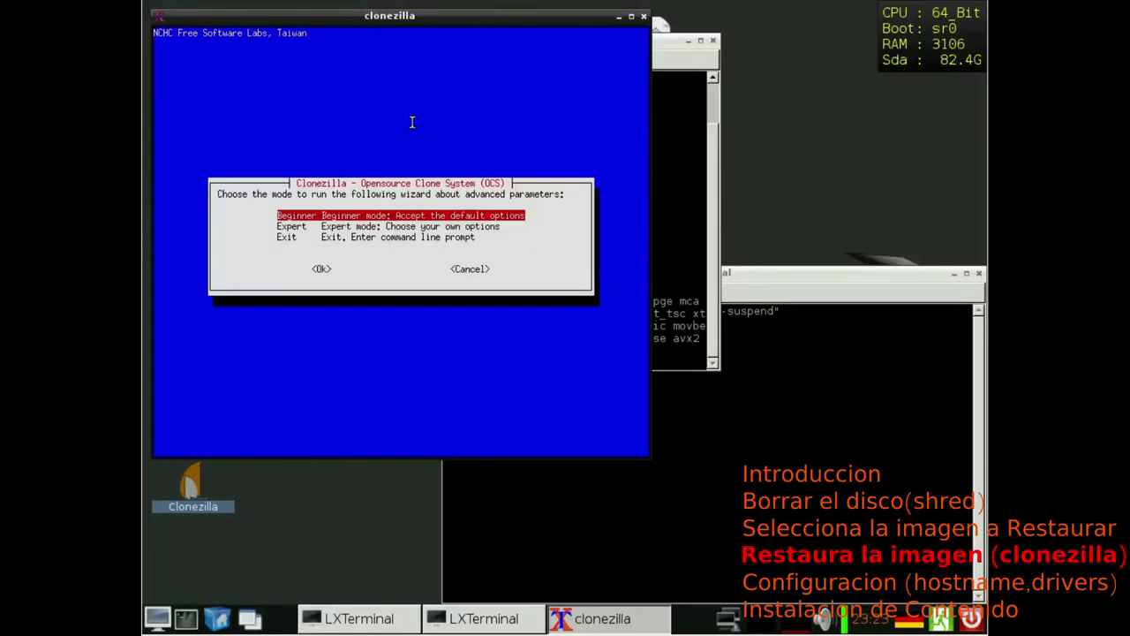
pyautogui.press('Down')
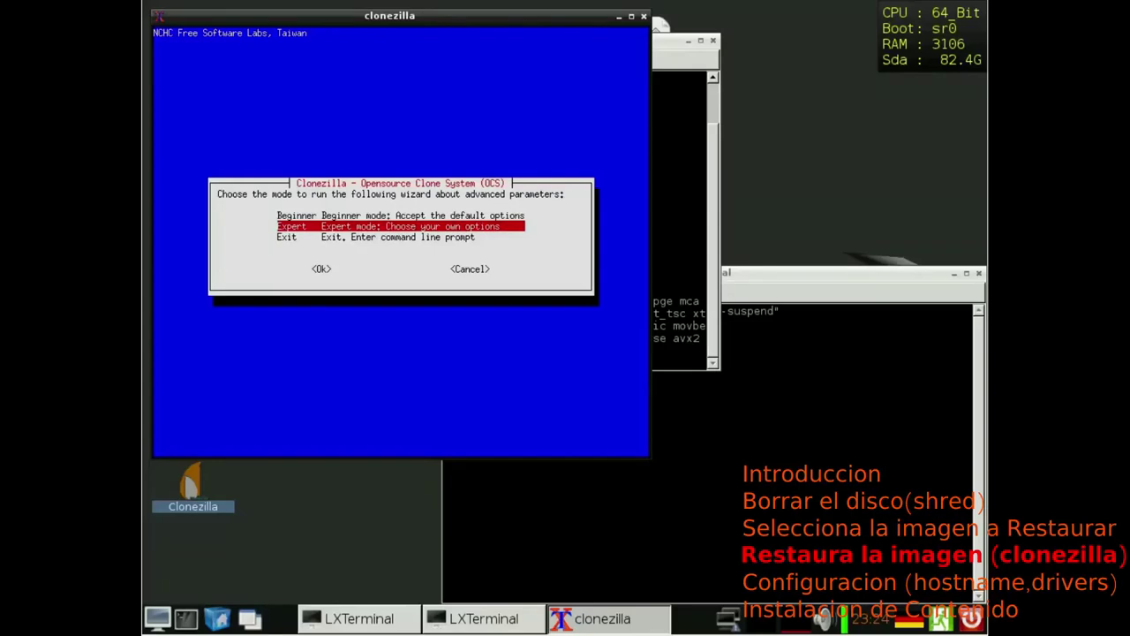
pyautogui.press('Return')
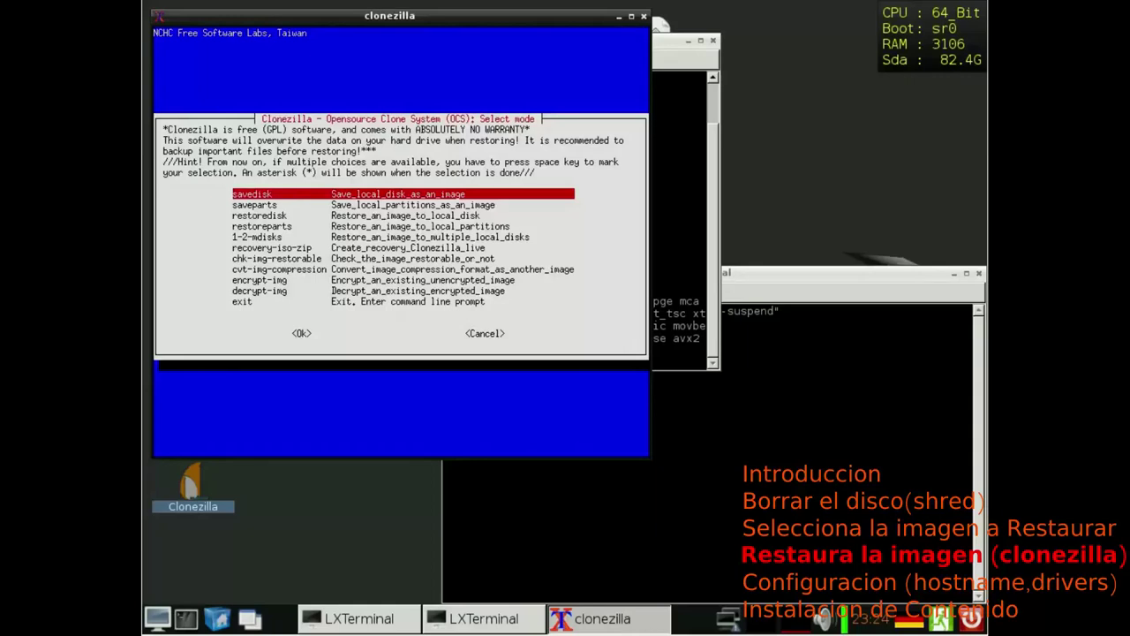
pyautogui.press('Down')
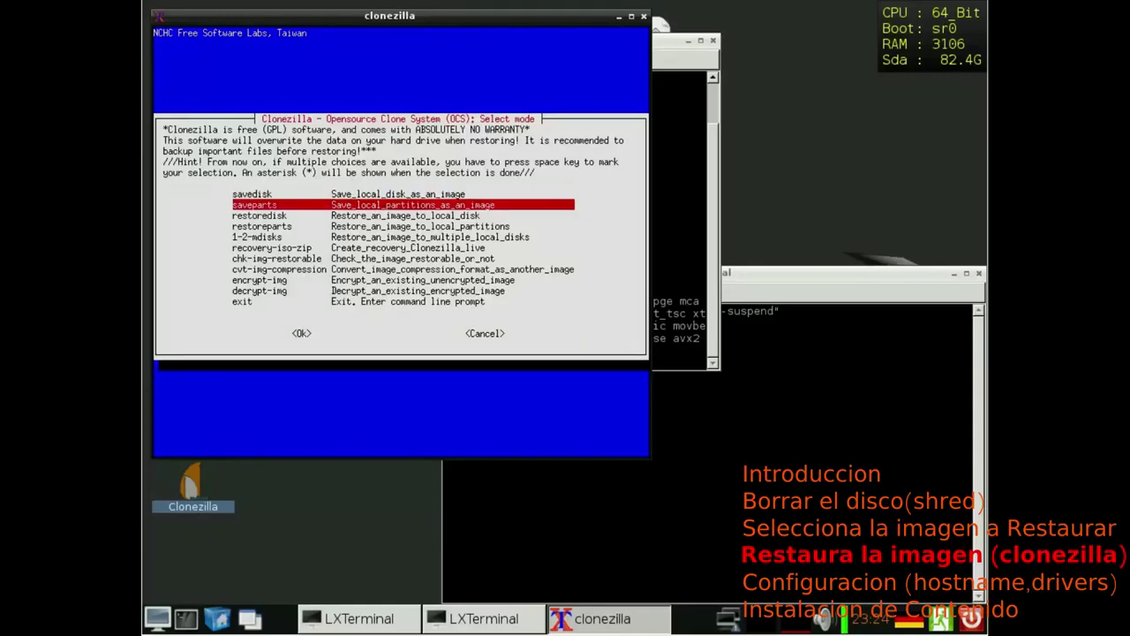
pyautogui.press('Down')
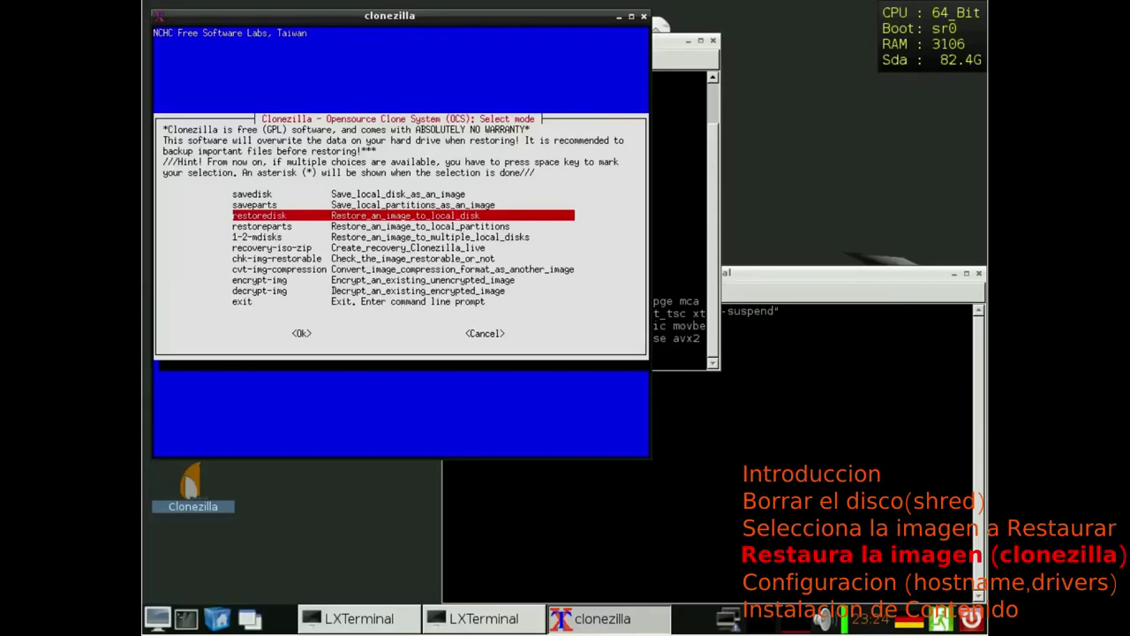
pyautogui.press('Return')
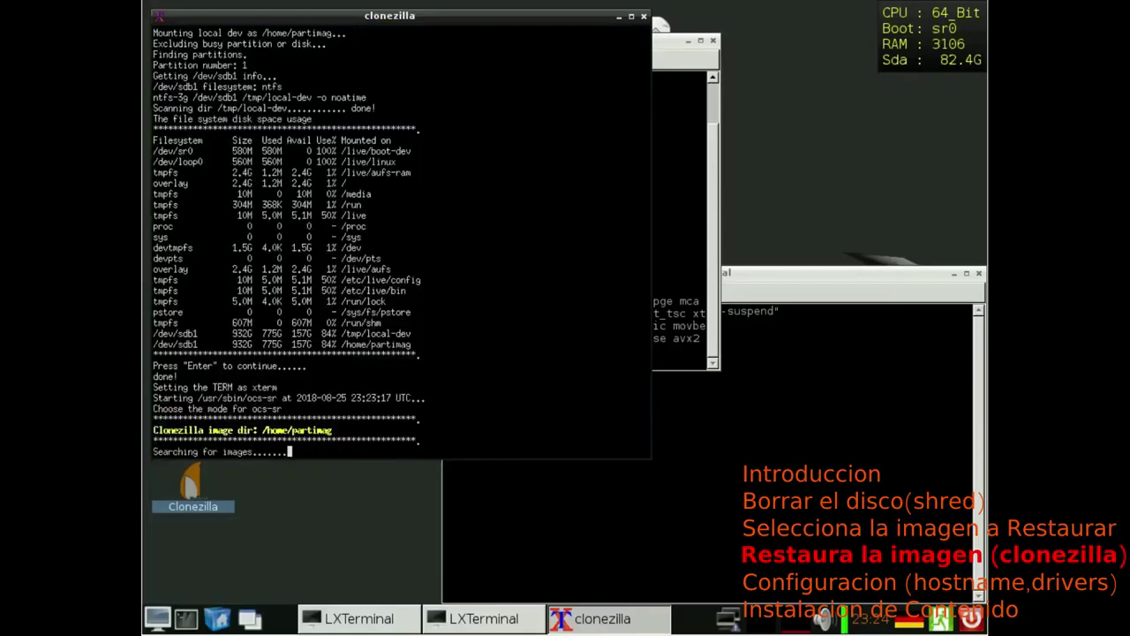
# Step: Select PAE64_18_04_LTS from the image list as the image to restore
pyautogui.press('Down')
pyautogui.press('Down')
pyautogui.press('Down')
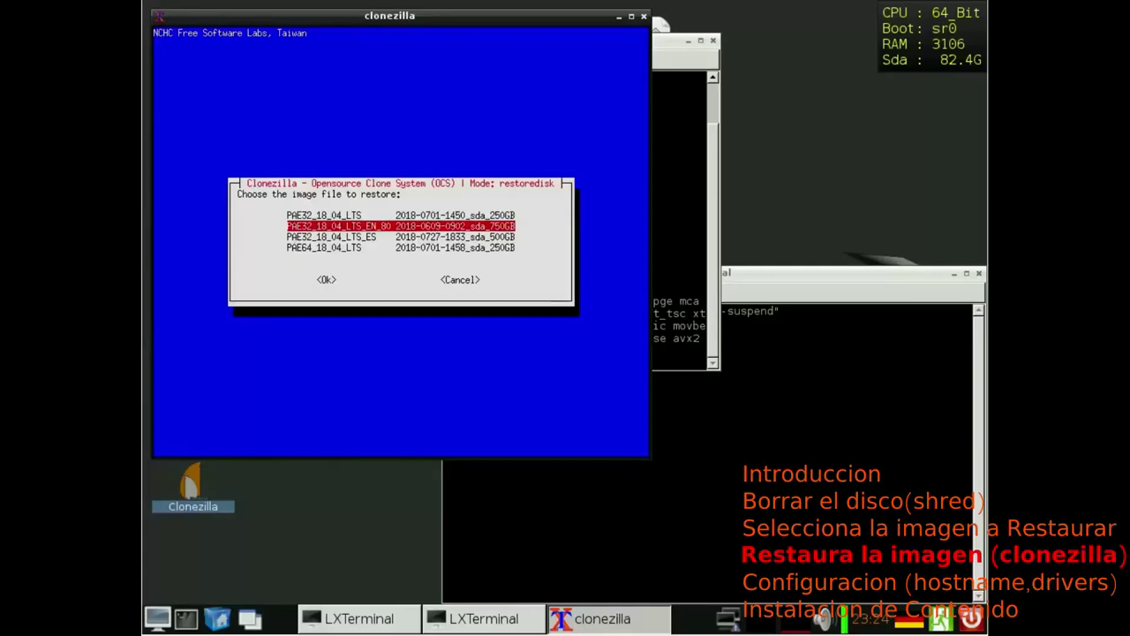
pyautogui.press('Up')
pyautogui.press('Up')
pyautogui.press('Up')
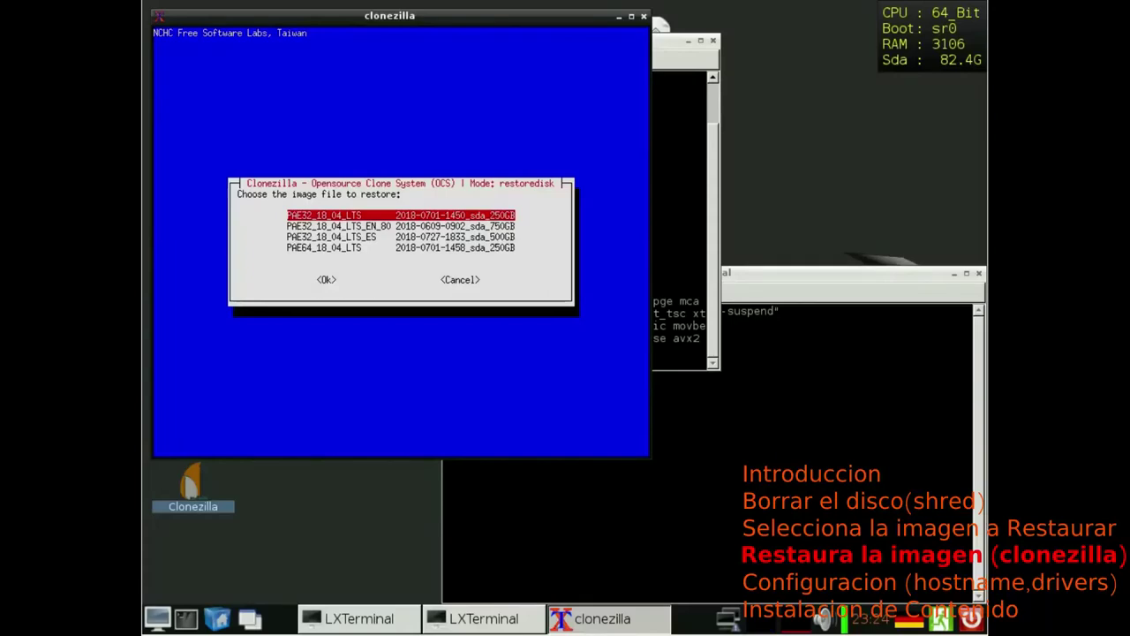
pyautogui.press('Down')
pyautogui.press('Down')
pyautogui.press('Down')
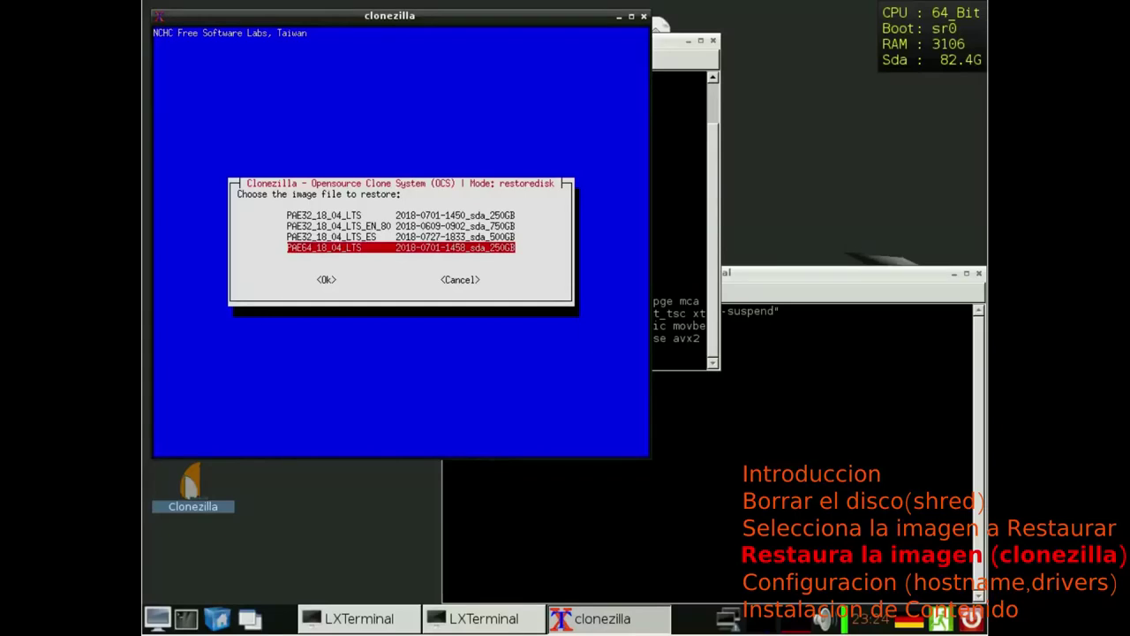
pyautogui.press('Up')
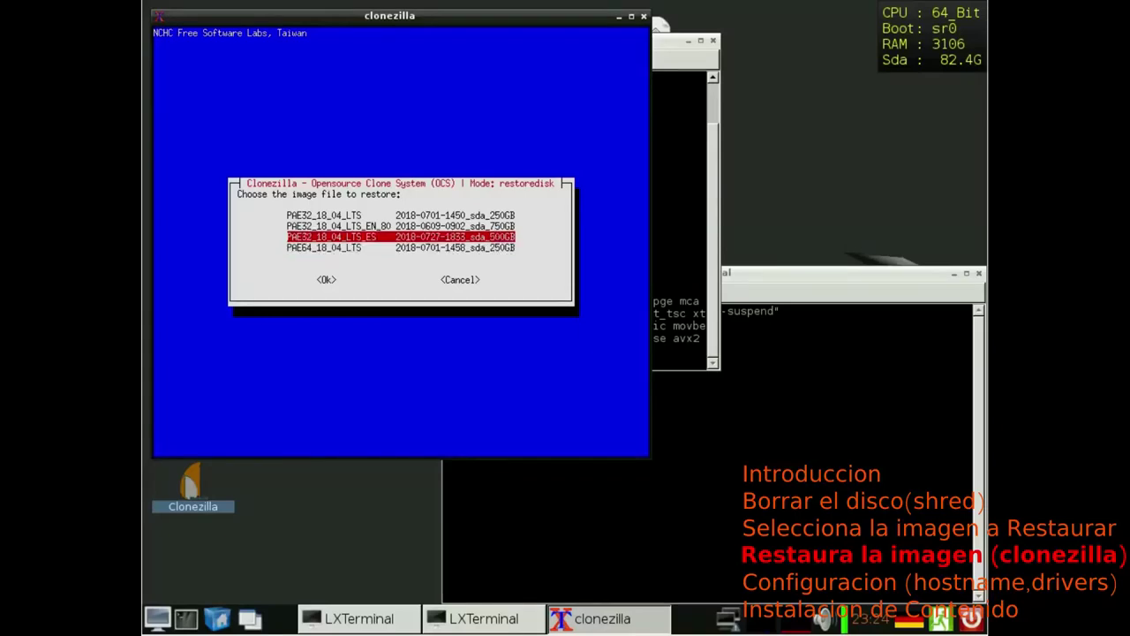
pyautogui.press('Down')
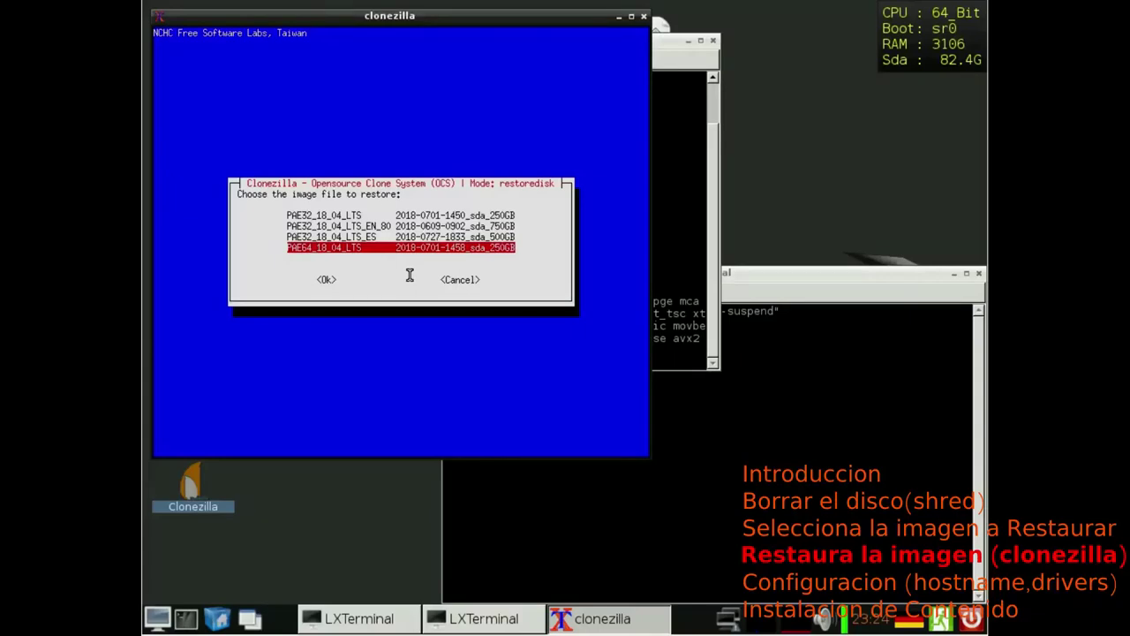
pyautogui.press('Return')
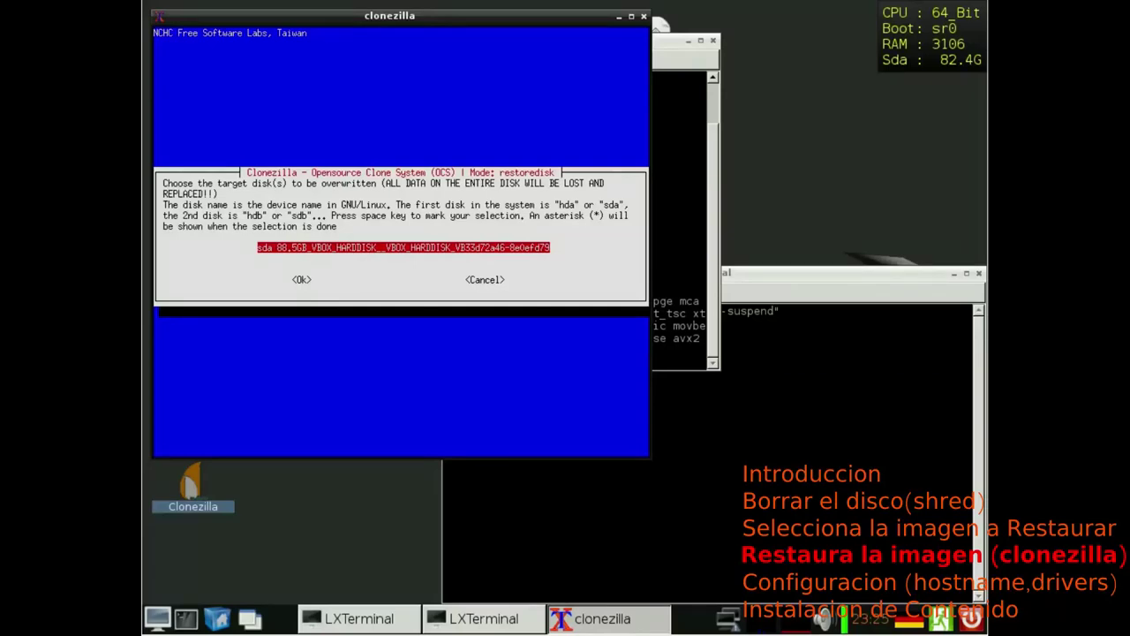
# Step: Choose sda as the target disk and enable the -icds extra parameter
pyautogui.press('Return')
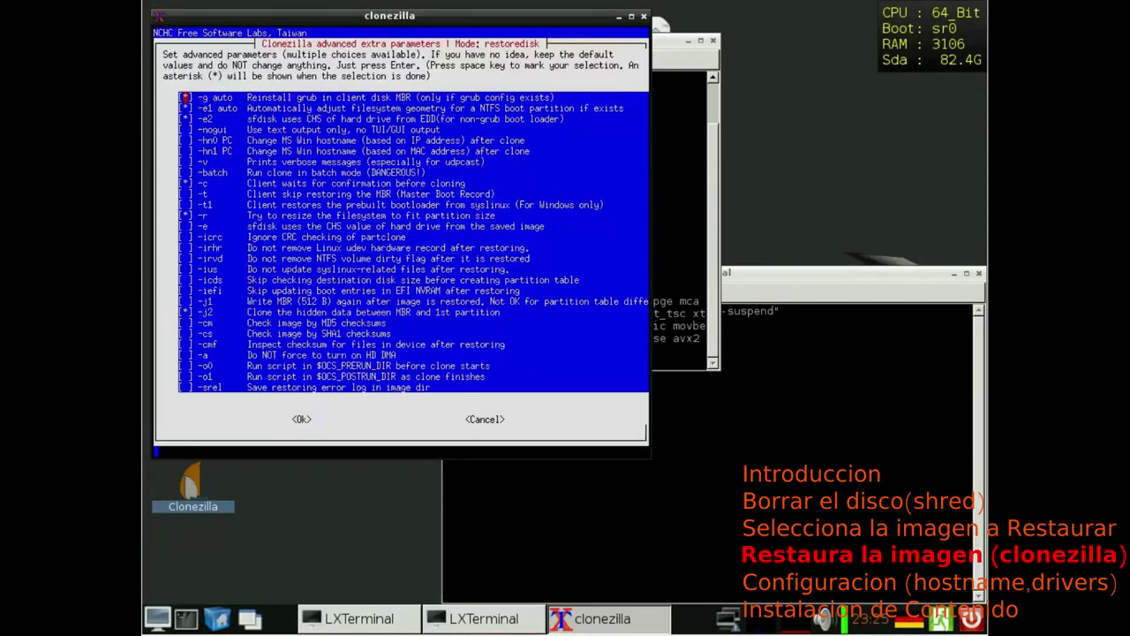
pyautogui.press('Down')
pyautogui.press('Down')
pyautogui.press('Down')
pyautogui.press('Down')
pyautogui.press('Down')
pyautogui.press('Down')
pyautogui.press('Down')
pyautogui.press('Down')
pyautogui.press('Down')
pyautogui.press('Down')
pyautogui.press('Down')
pyautogui.press('Down')
pyautogui.press('Down')
pyautogui.press('Down')
pyautogui.press('Down')
pyautogui.press('Down')
pyautogui.press('Down')
pyautogui.press('Down')
pyautogui.press('Tab')
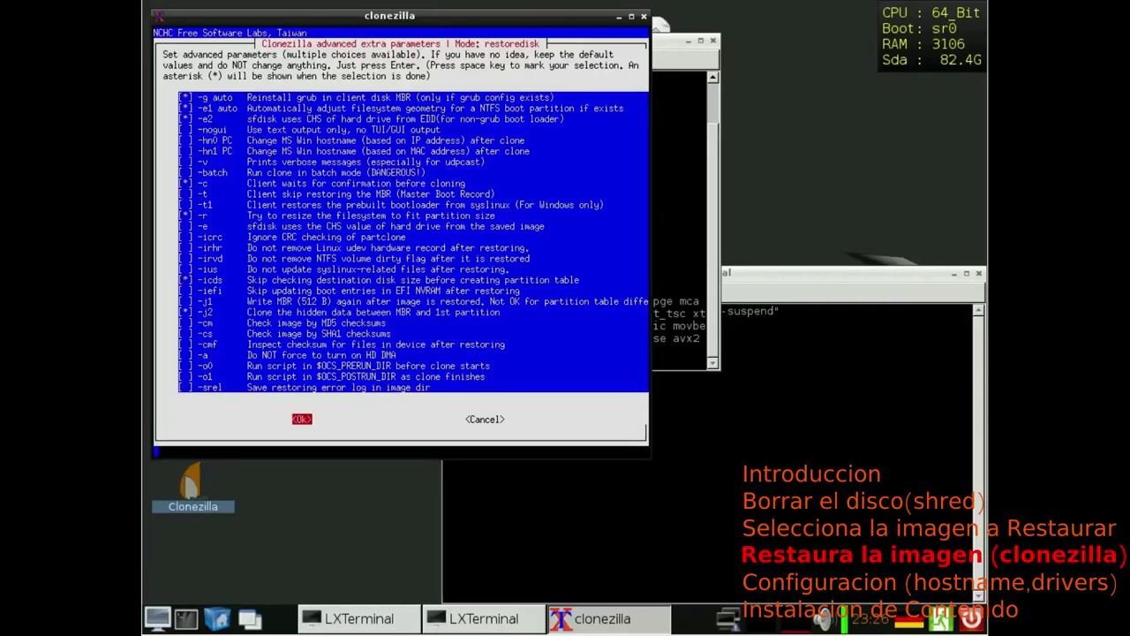
pyautogui.press('Return')
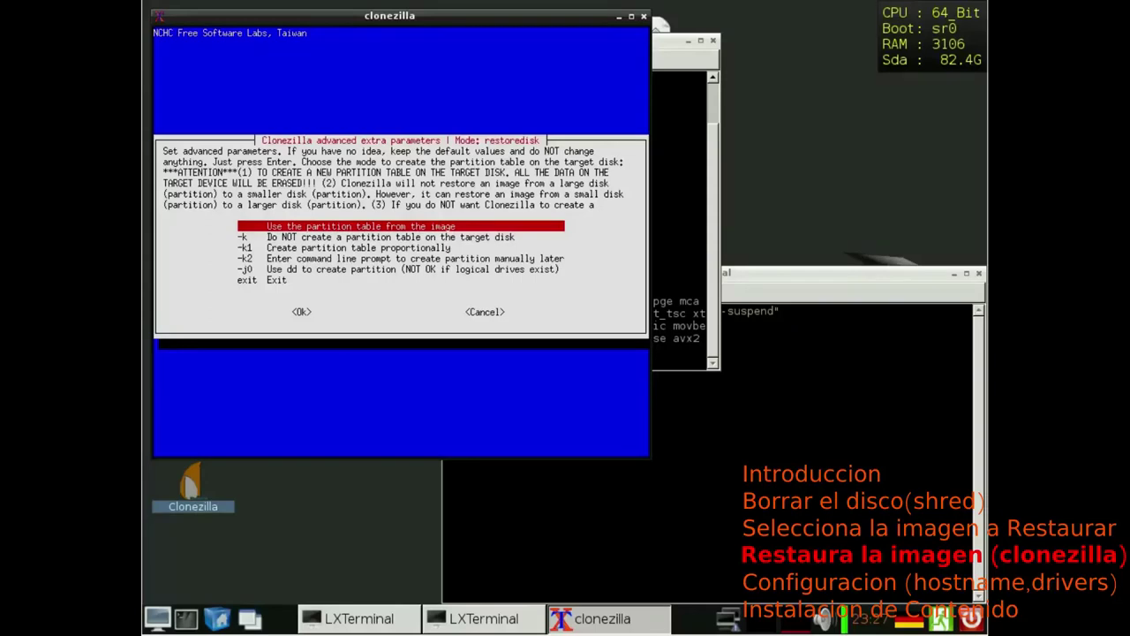
# Step: Keep the image's partition table, pick -scr to skip the image check, and keep -p true
pyautogui.press('Return')
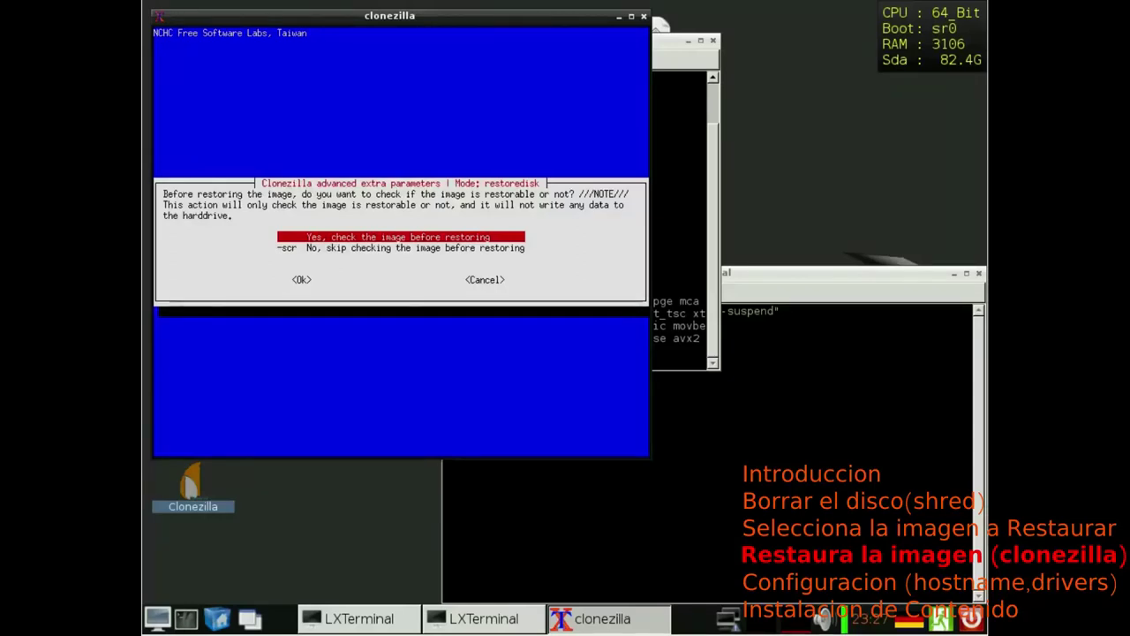
pyautogui.press('Down')
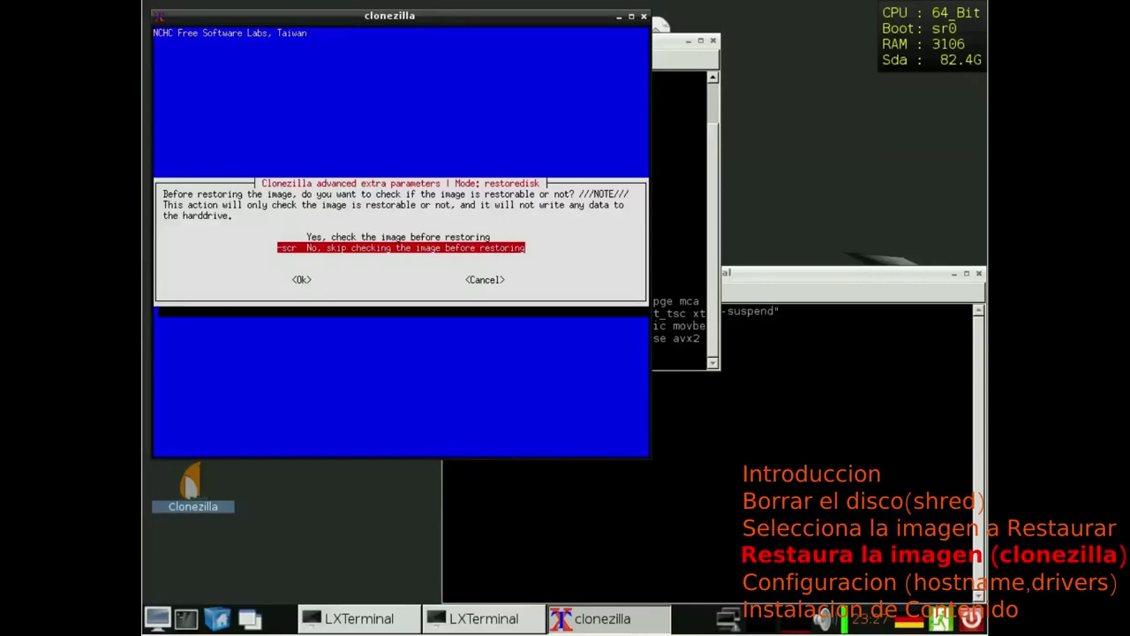
pyautogui.press('Return')
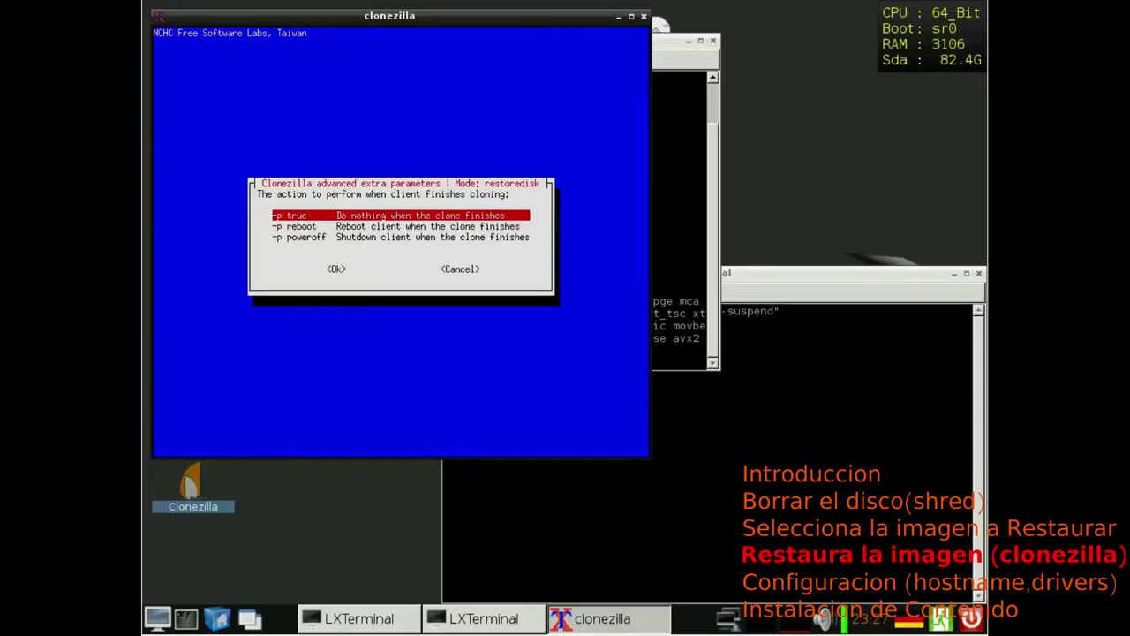
pyautogui.press('Return')
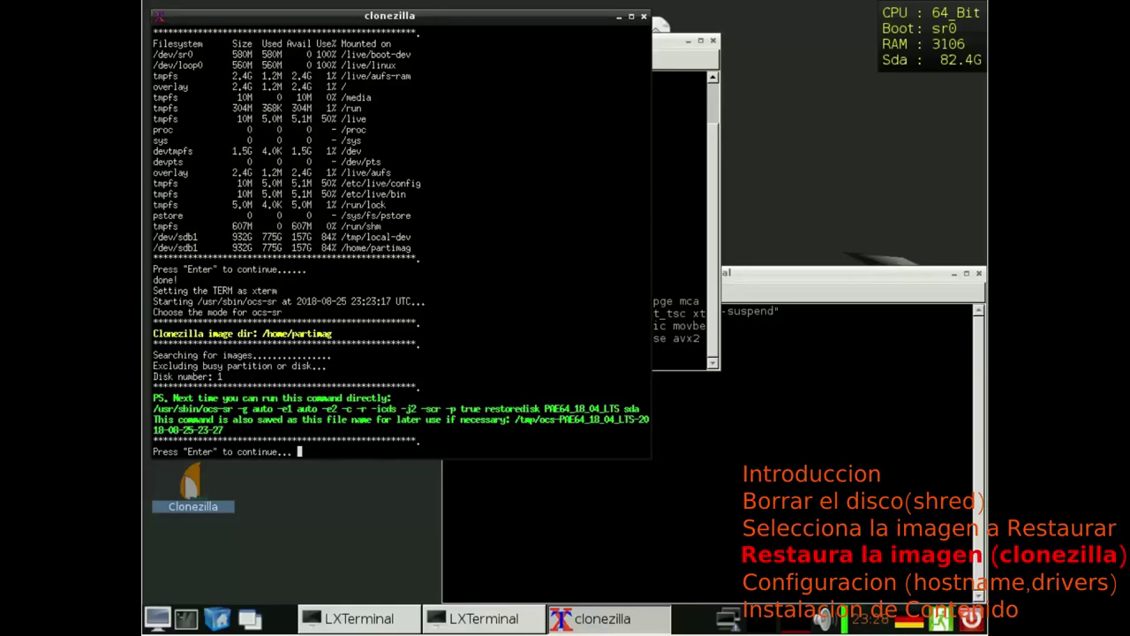
# Step: Pass the command summary and answer y to both sda overwrite warnings
pyautogui.press('Return')
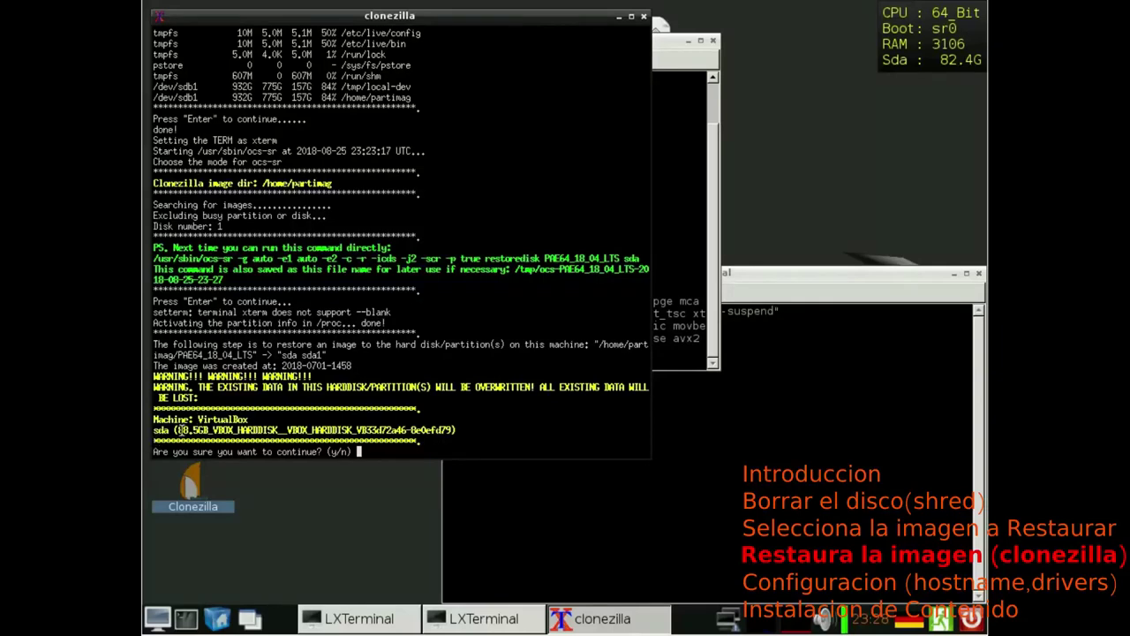
pyautogui.write('y')
pyautogui.press('Return')
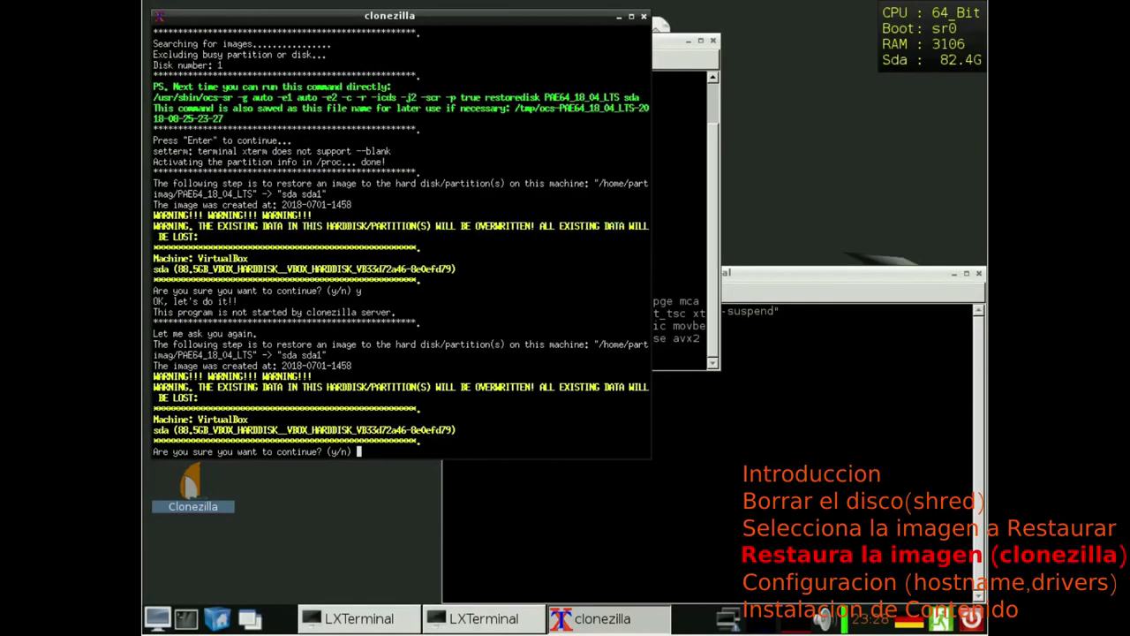
pyautogui.write('y')
pyautogui.press('Return')
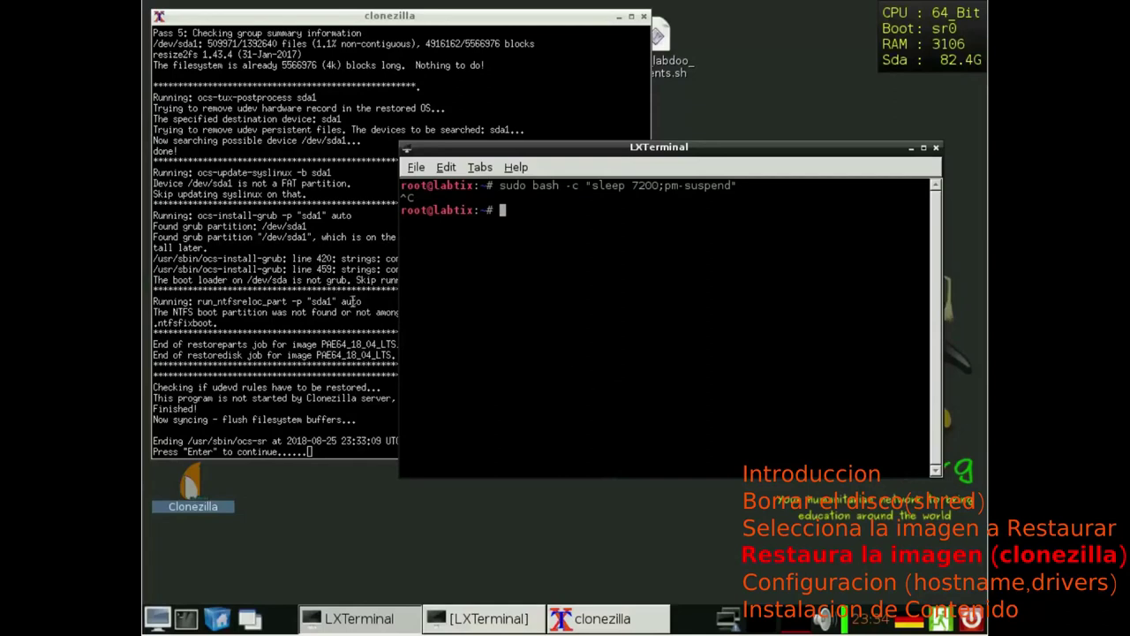
# Step: Bring the Clonezilla window forward and scroll back through the finished restore log
pyautogui.click(380, 15)
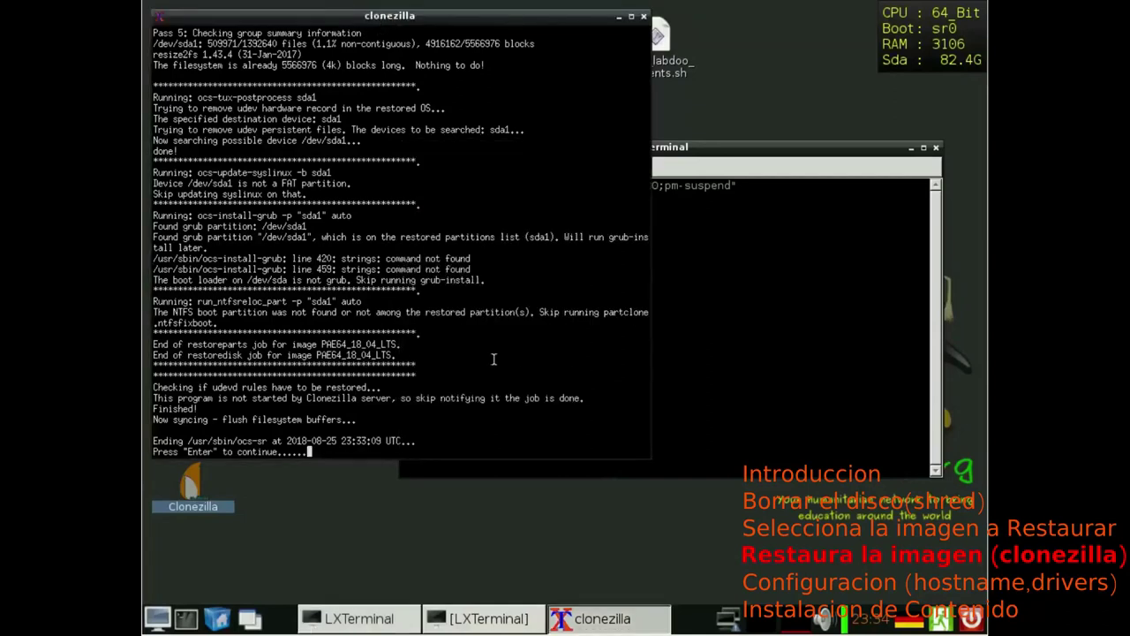
pyautogui.scroll(5, 424, 344)
pyautogui.scroll(5, 422, 367)
pyautogui.scroll(2, 420, 372)
pyautogui.scroll(18, 420, 372)
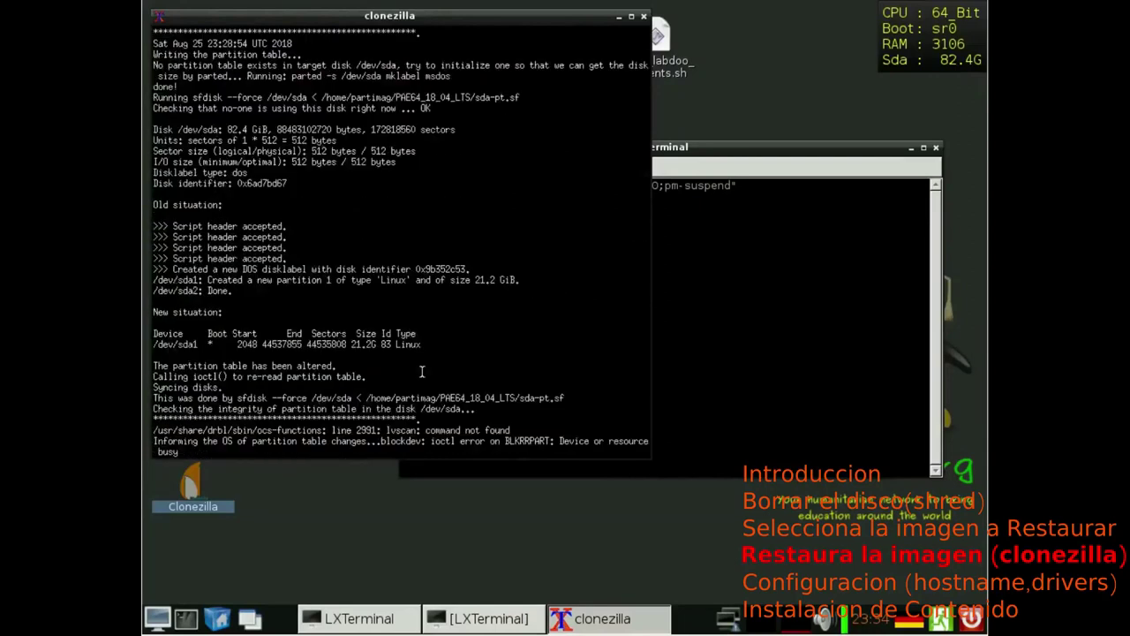
pyautogui.scroll(3, 420, 372)
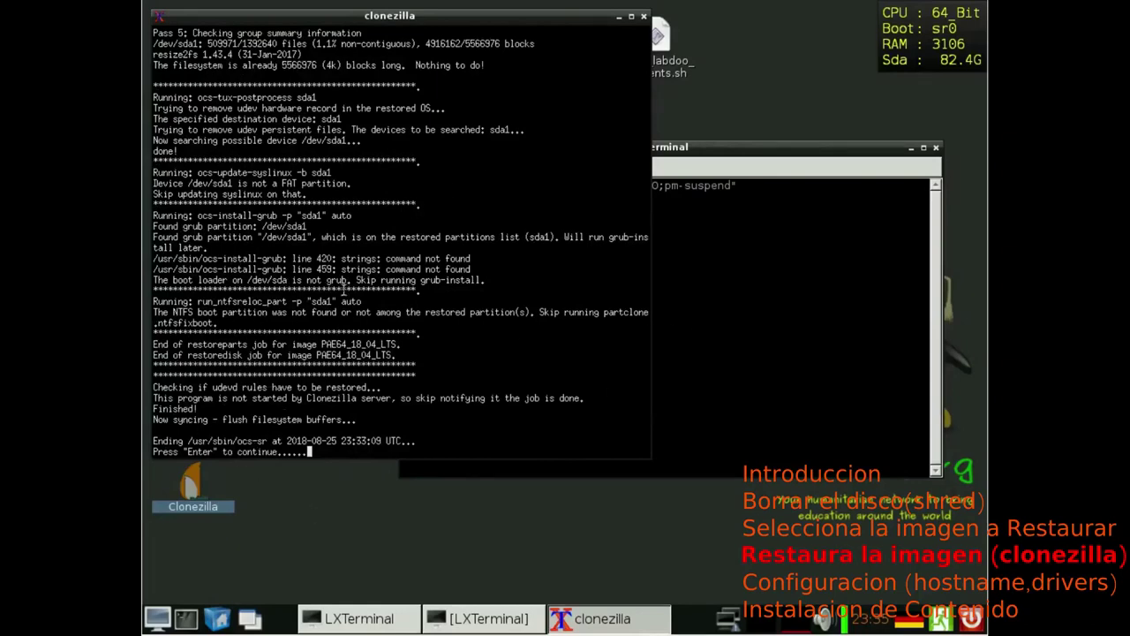
# Step: Close the finished Clonezilla session and launch GParted from the desktop icon
pyautogui.press('Return')
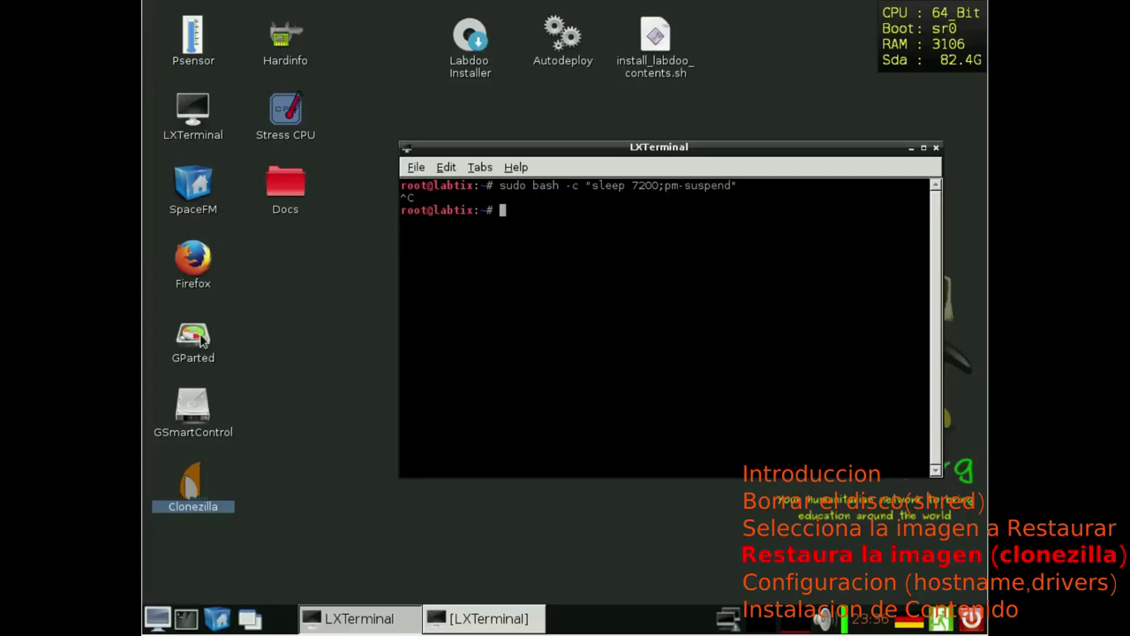
pyautogui.doubleClick(194, 341)
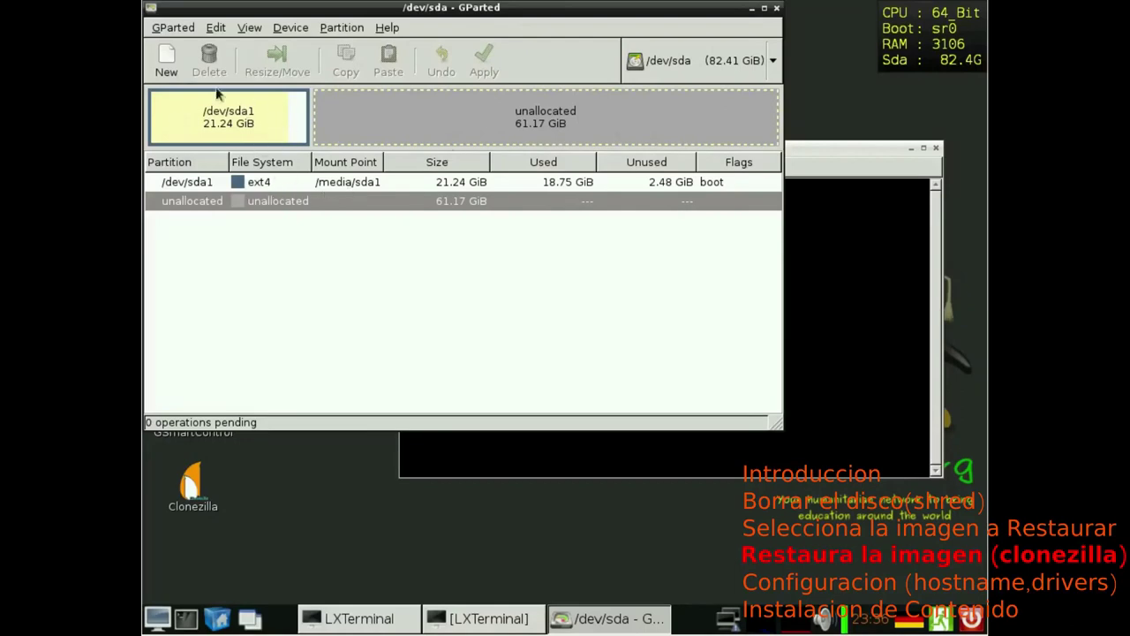
# Step: Resize /dev/sda1 to its maximum 84383 MiB, absorbing all unallocated space
pyautogui.click(203, 134)
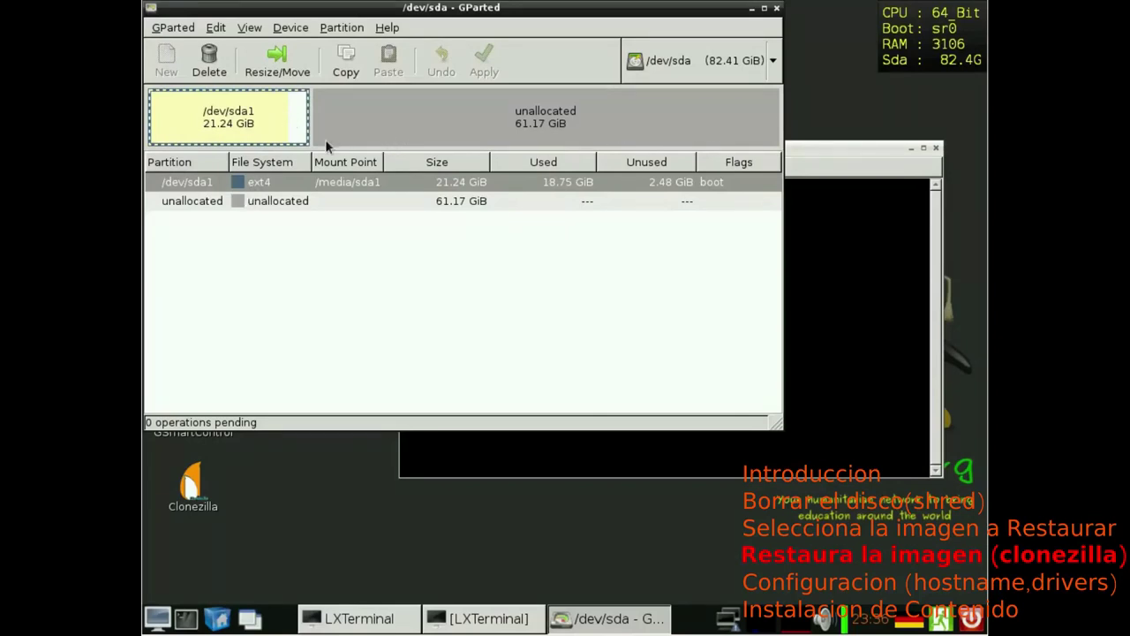
pyautogui.click(277, 71)
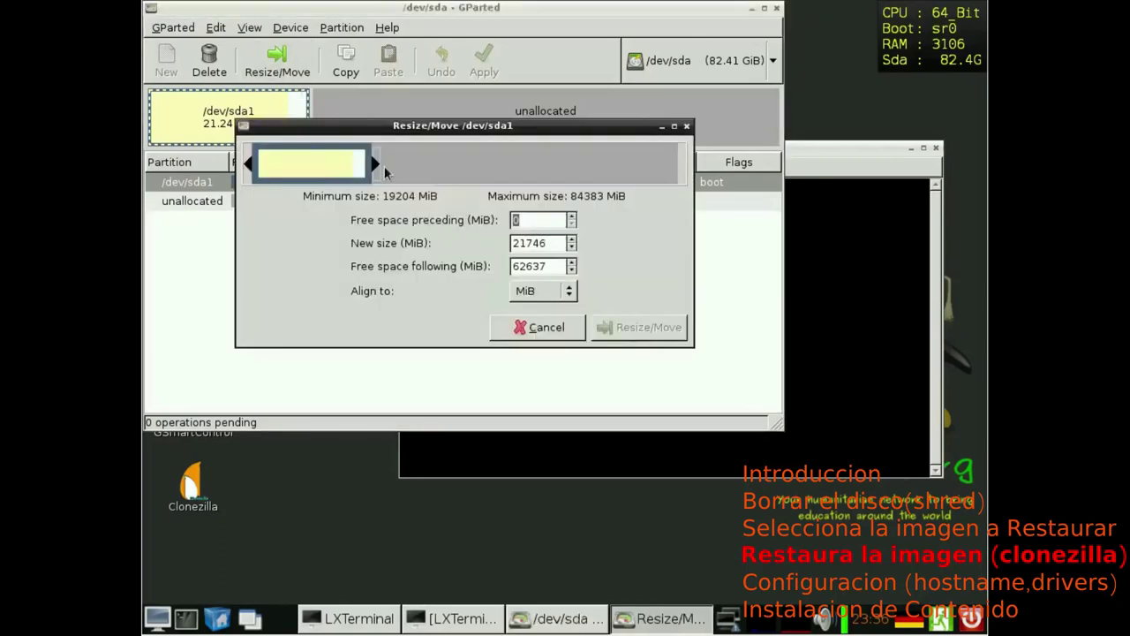
pyautogui.moveTo(371, 164); pyautogui.dragTo(684, 164)
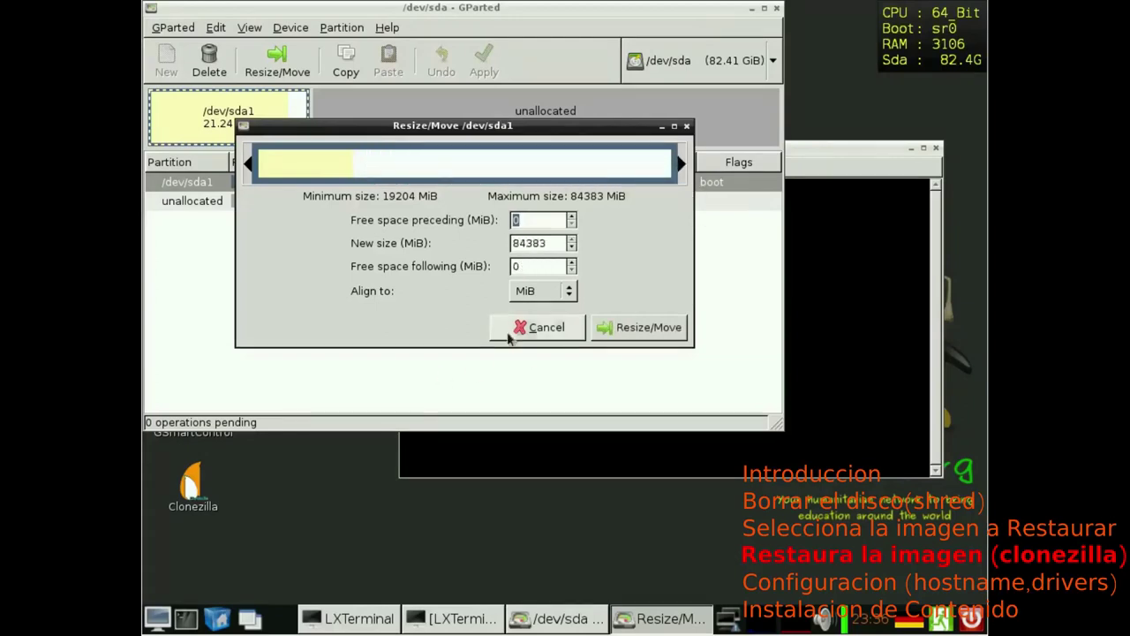
pyautogui.click(621, 328)
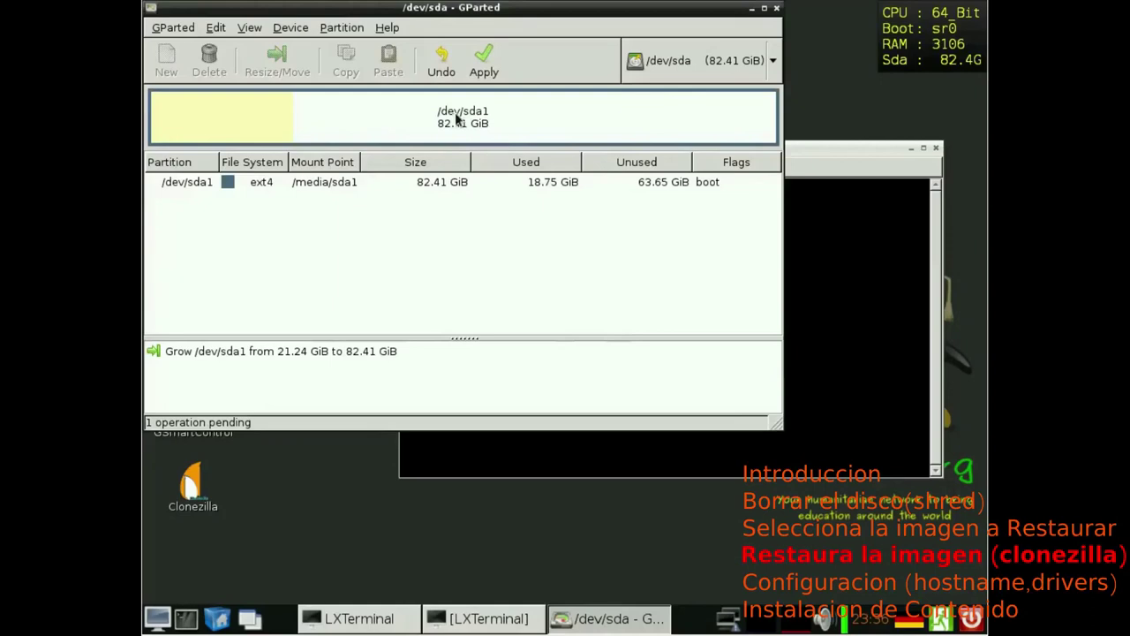
# Step: Apply the sda1 grow operation, then close GParted and the remaining terminal window
pyautogui.click(486, 71)
pyautogui.click(664, 276)
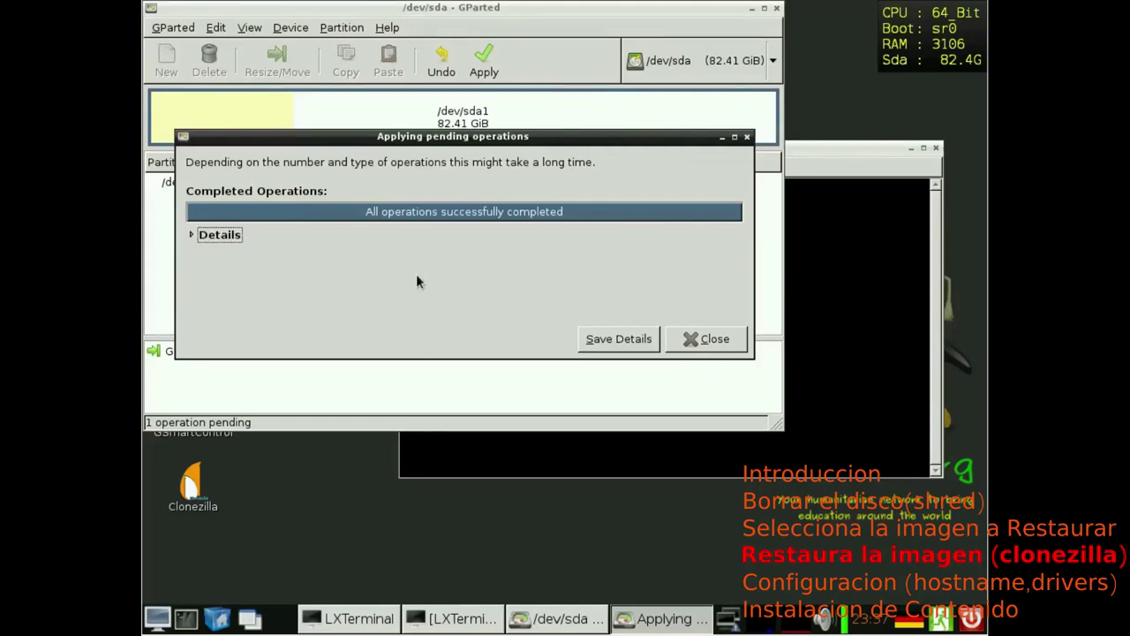
pyautogui.click(696, 338)
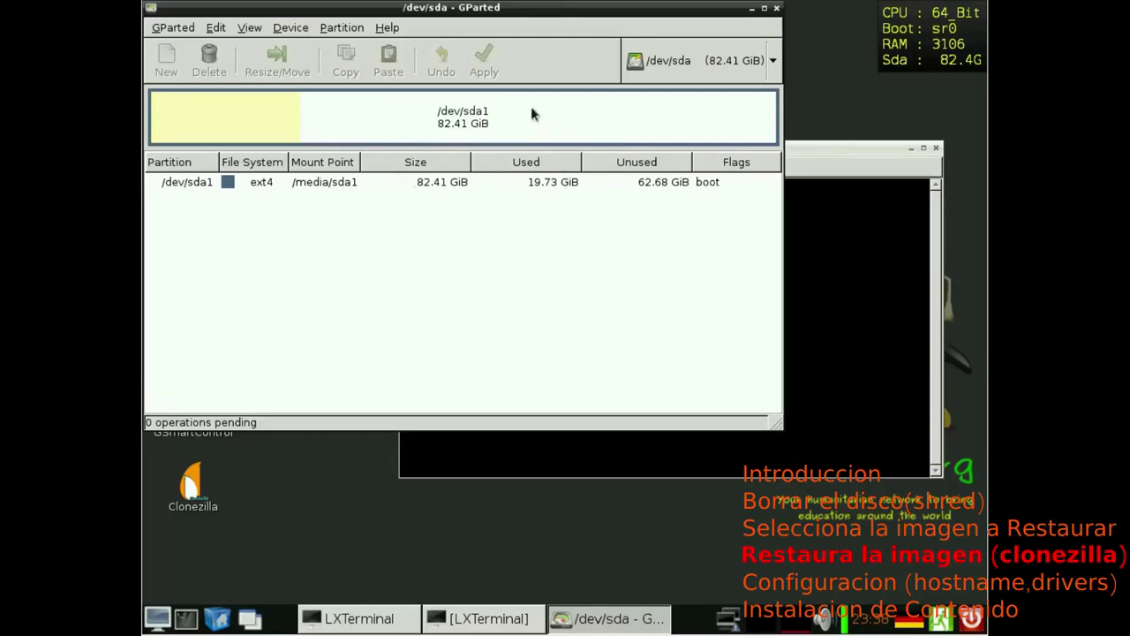
pyautogui.click(776, 10)
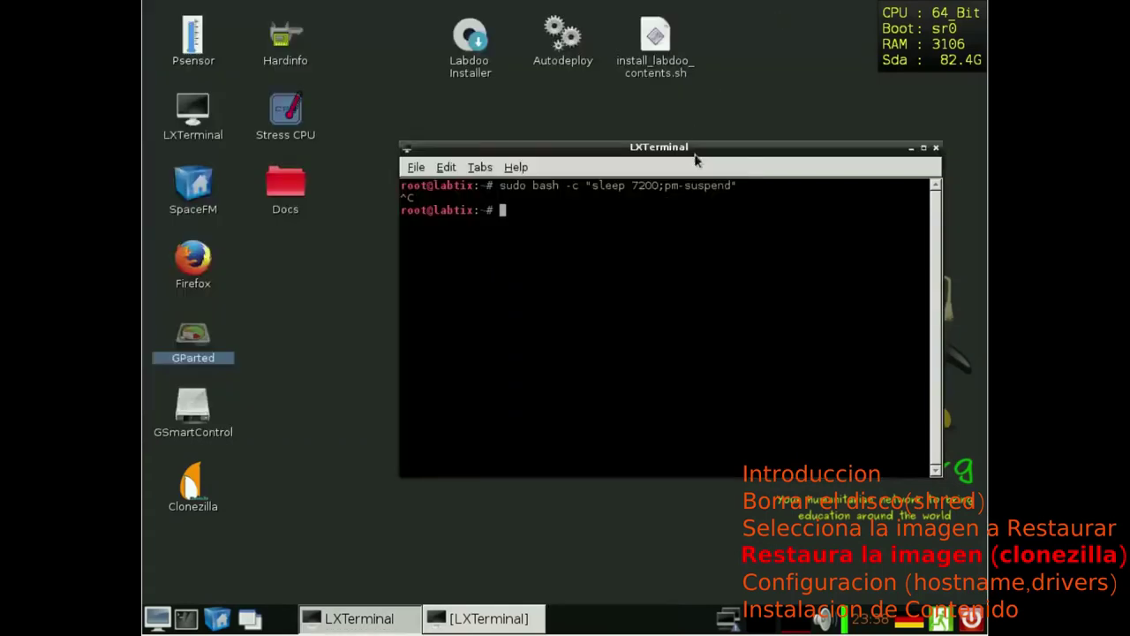
pyautogui.click(935, 149)
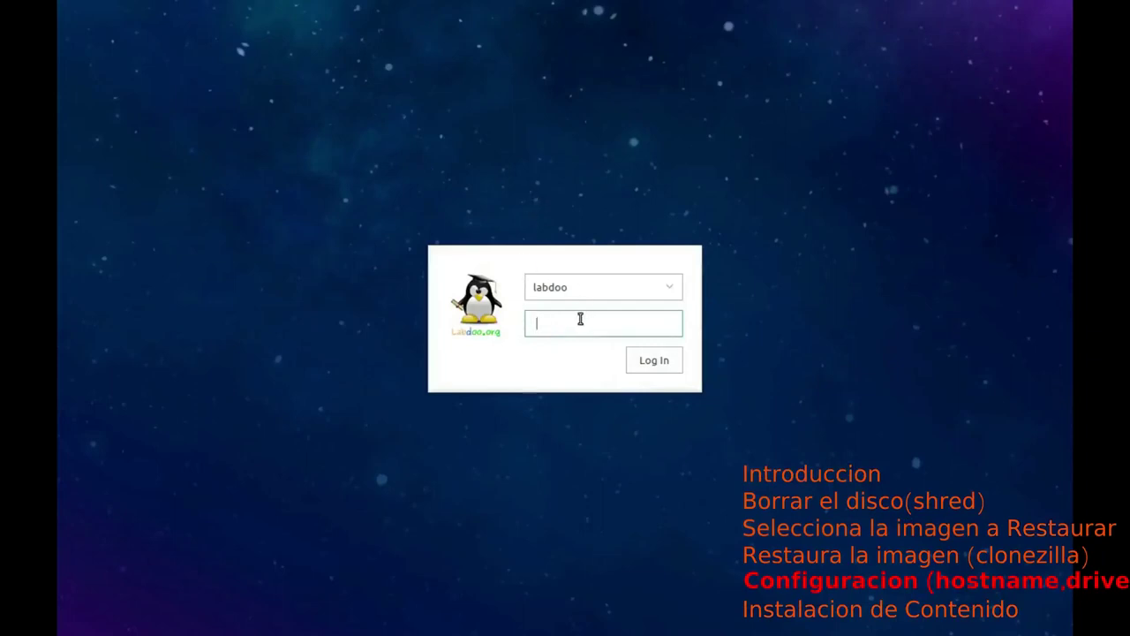
# Step: Enter the account password and log in as the default user
pyautogui.write('labdoo')
pyautogui.click(673, 291)
pyautogui.click(671, 288)
pyautogui.click(668, 293)
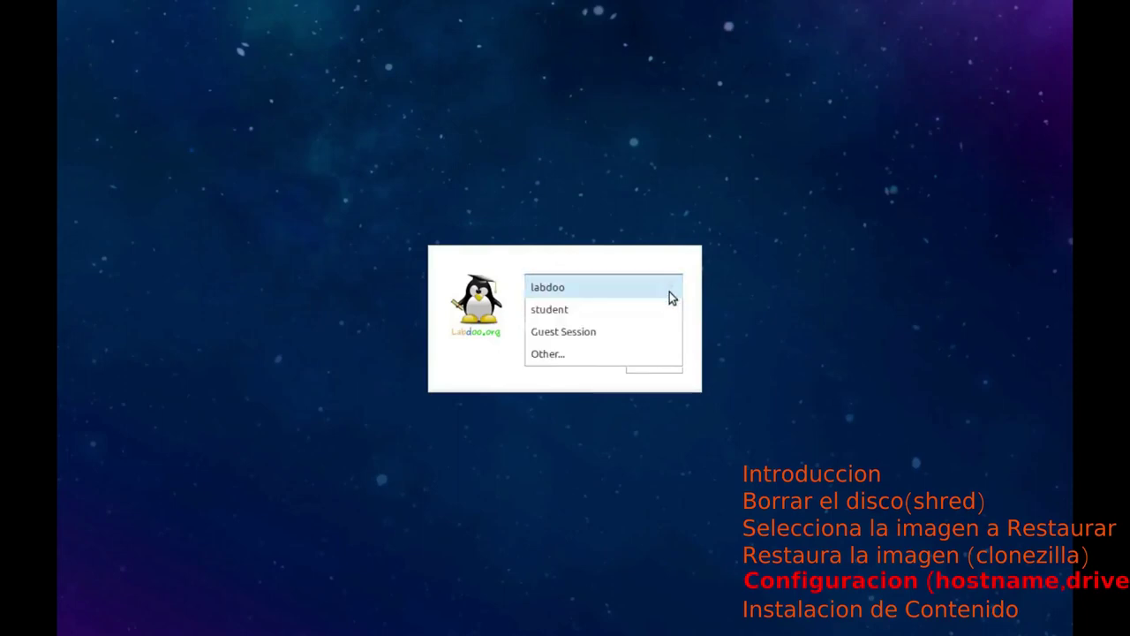
pyautogui.click(753, 308)
pyautogui.click(676, 362)
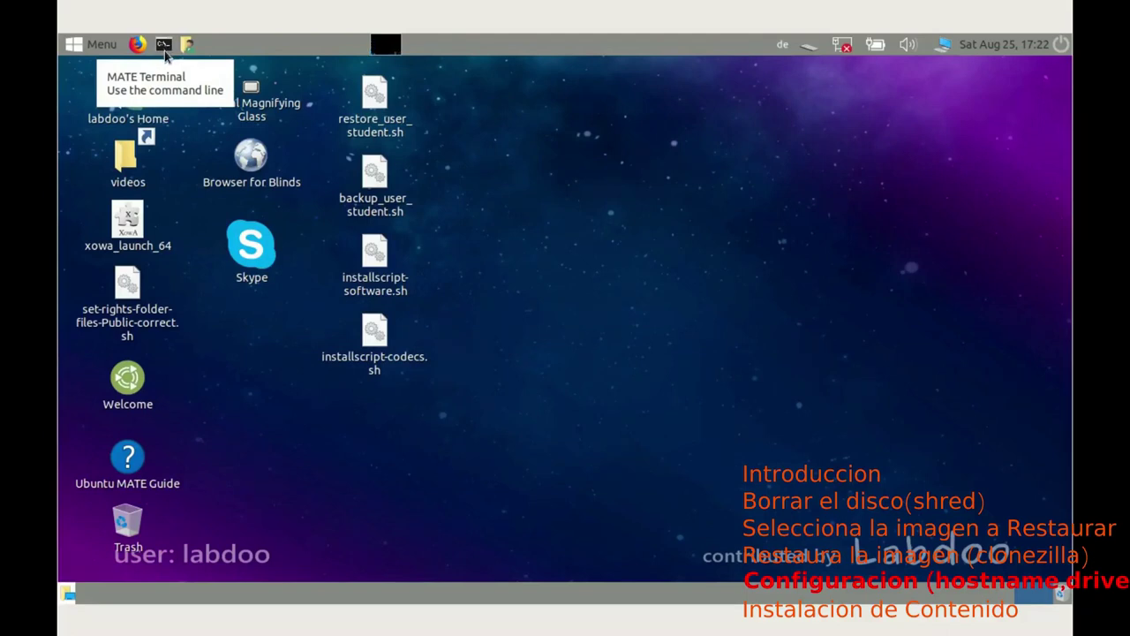
# Step: Open MATE Terminal and highlight the placeholder hostname labdoo-00001xxxx in the prompt
pyautogui.click(164, 51)
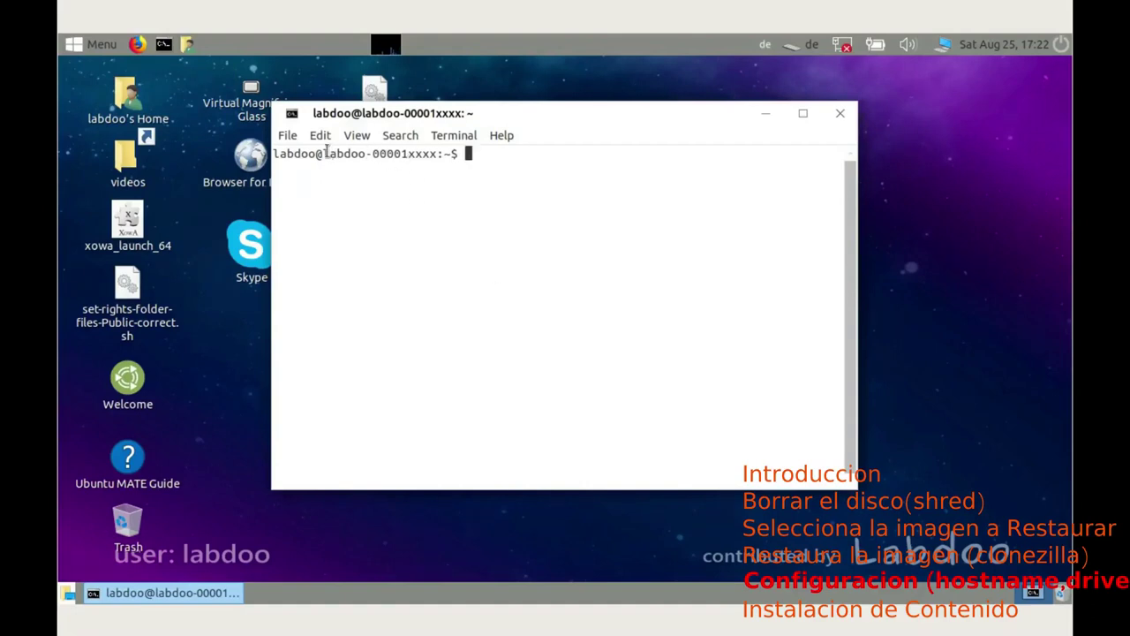
pyautogui.moveTo(328, 153); pyautogui.dragTo(439, 155)
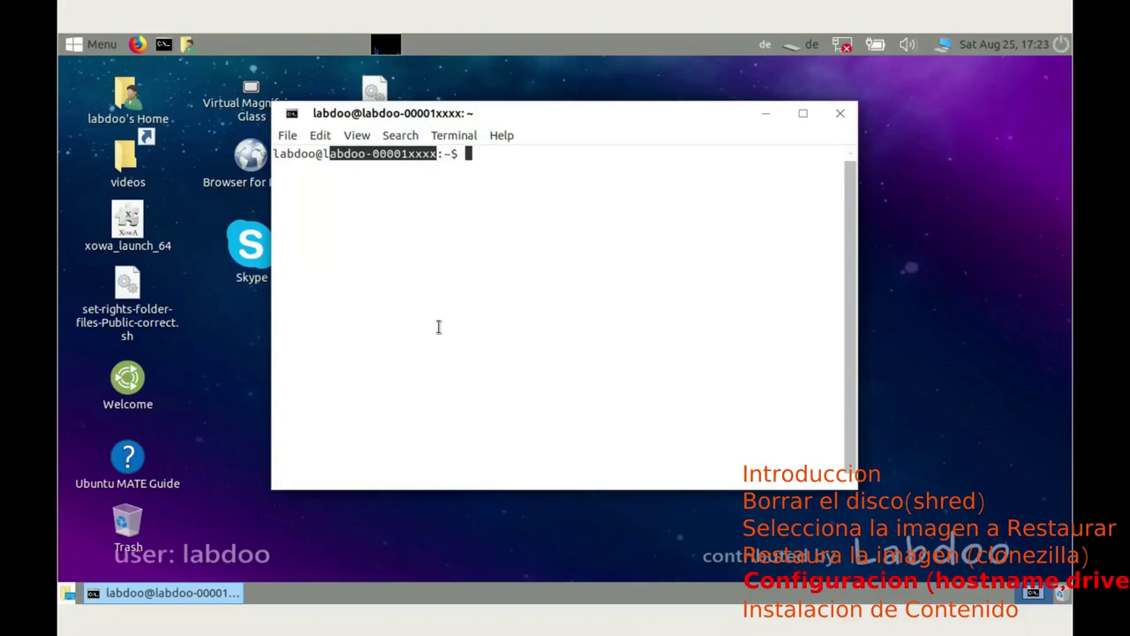
# Step: Open /etc/hosts in vi from the shell prompt, fixing a mistyped command first
pyautogui.click(595, 326)
pyautogui.write('su')
pyautogui.press('BackSpace')
pyautogui.press('BackSpace')
pyautogui.write('vi ')
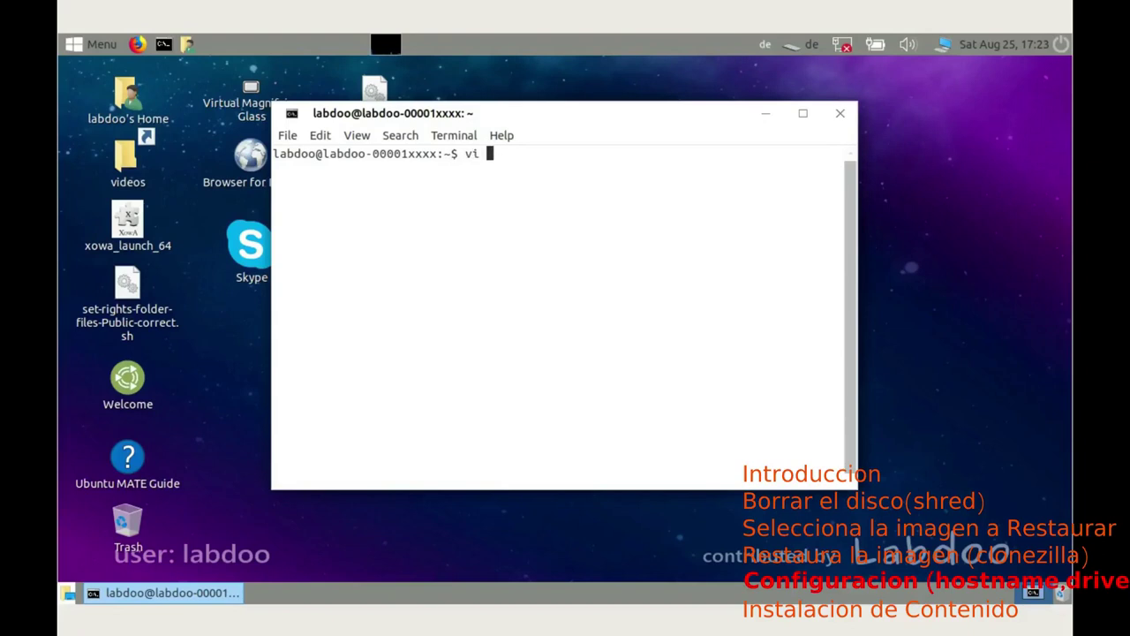
pyautogui.write('/etc/hosts')
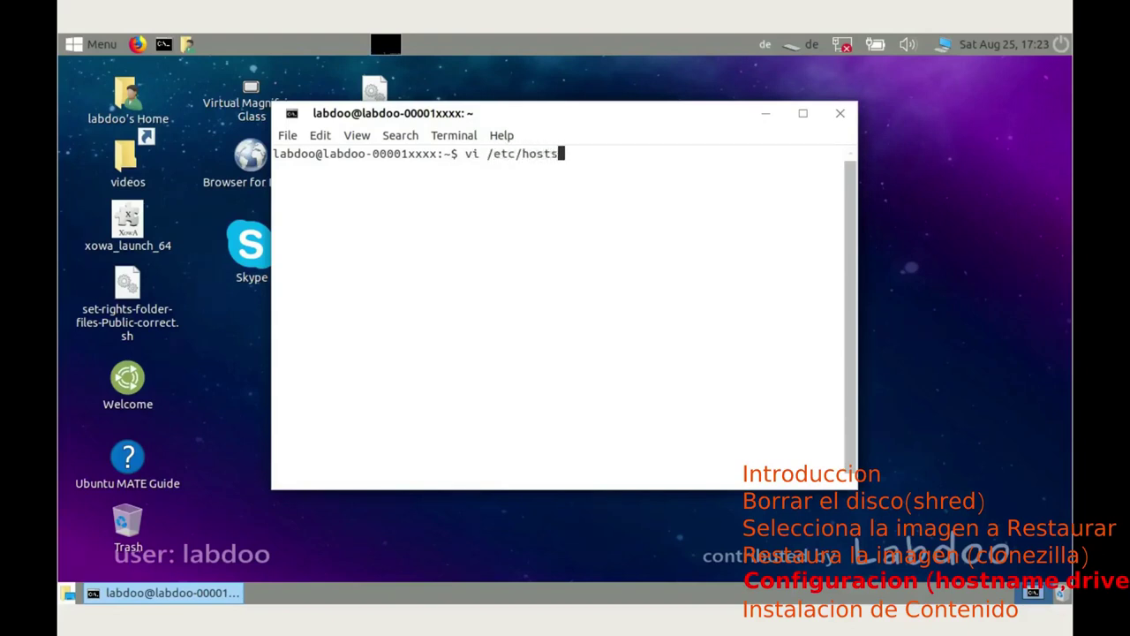
pyautogui.press('Return')
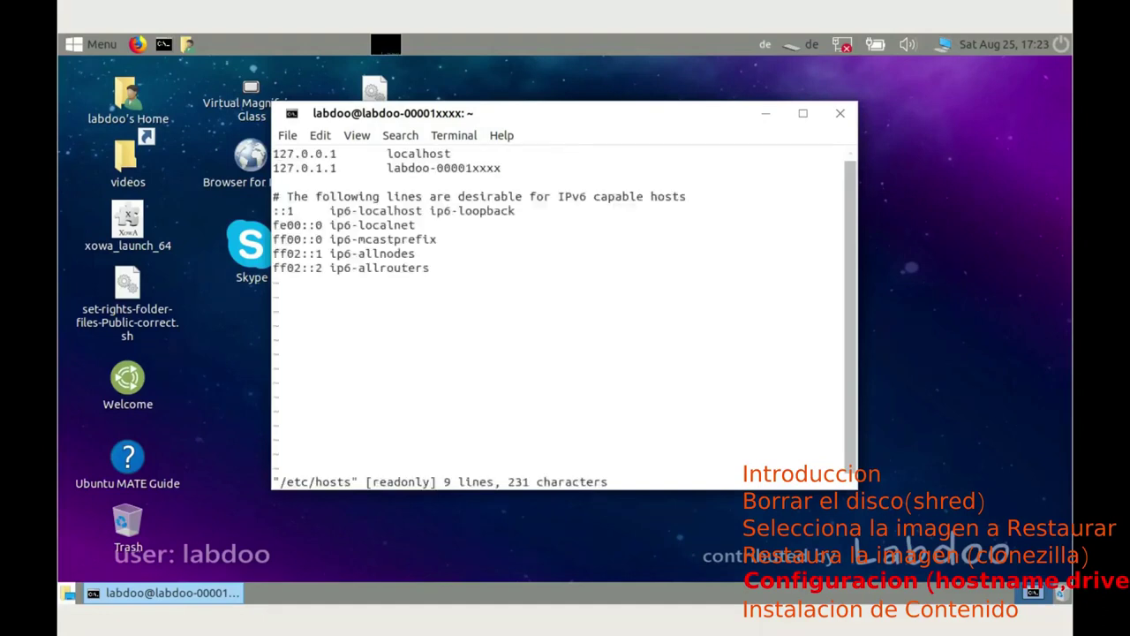
pyautogui.press('Down')
pyautogui.press('Down')
pyautogui.press('Up')
pyautogui.press('Right')
pyautogui.press('Right')
pyautogui.press('Right')
pyautogui.press('Right')
pyautogui.press('Right')
pyautogui.press('Right')
pyautogui.press('Right')
pyautogui.press('Right')
pyautogui.press('Right')
pyautogui.press('Right')
pyautogui.press('Right')
pyautogui.press('Right')
pyautogui.press('Right')
pyautogui.press('Right')
pyautogui.press('Right')
pyautogui.press('Right')
pyautogui.press('Right')
pyautogui.press('Right')
pyautogui.press('Right')
pyautogui.press('Right')
pyautogui.press('Right')
pyautogui.press('Right')
pyautogui.rightClick(128, 284)
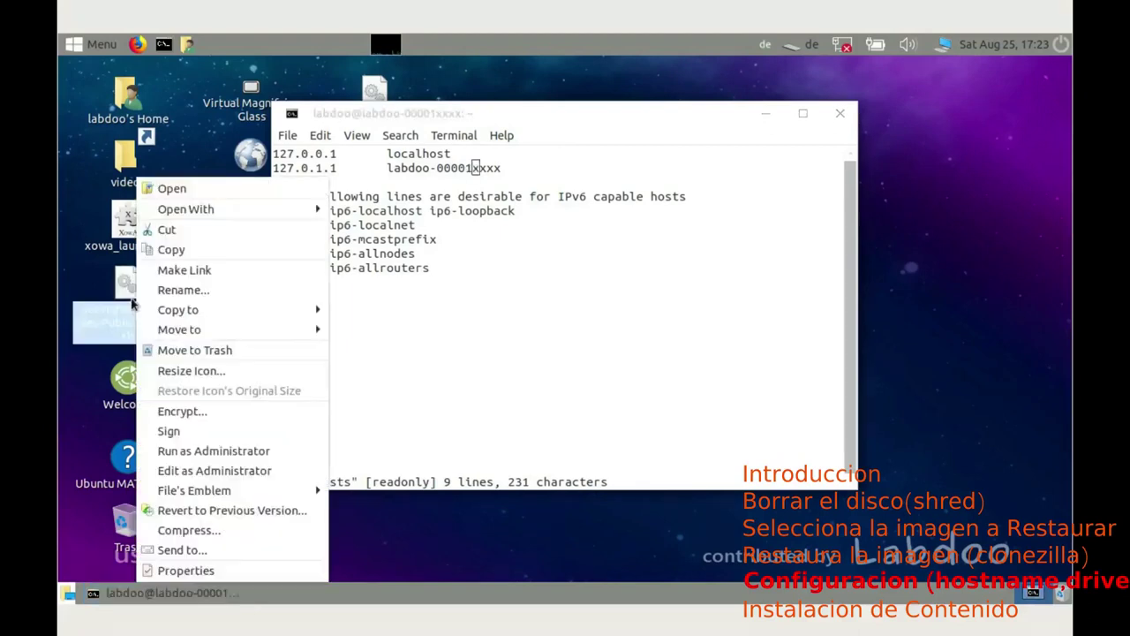
pyautogui.moveTo(185, 210)
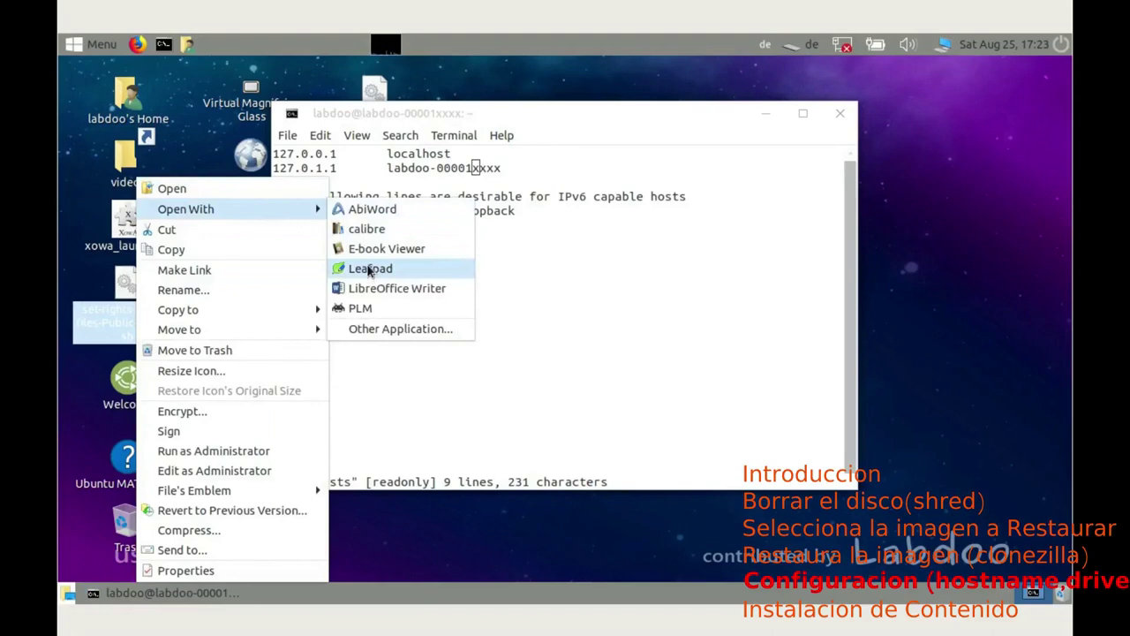
pyautogui.click(555, 118)
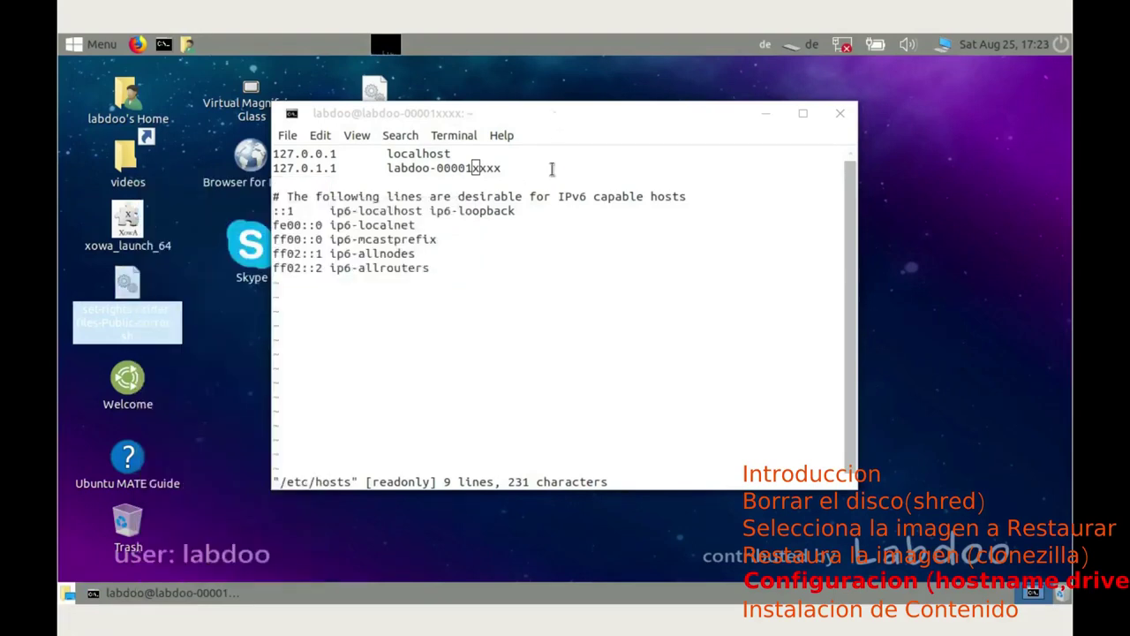
# Step: Insert the digits 3456 into the read-only /etc/hosts in vi
pyautogui.click(492, 155)
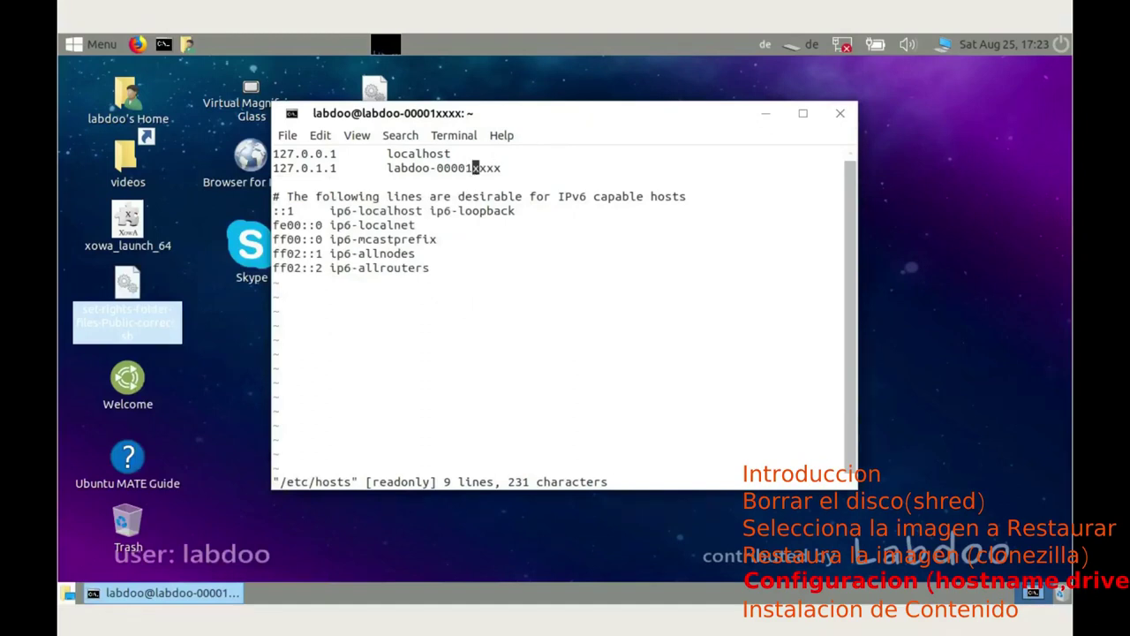
pyautogui.write('i')
pyautogui.write('3456')
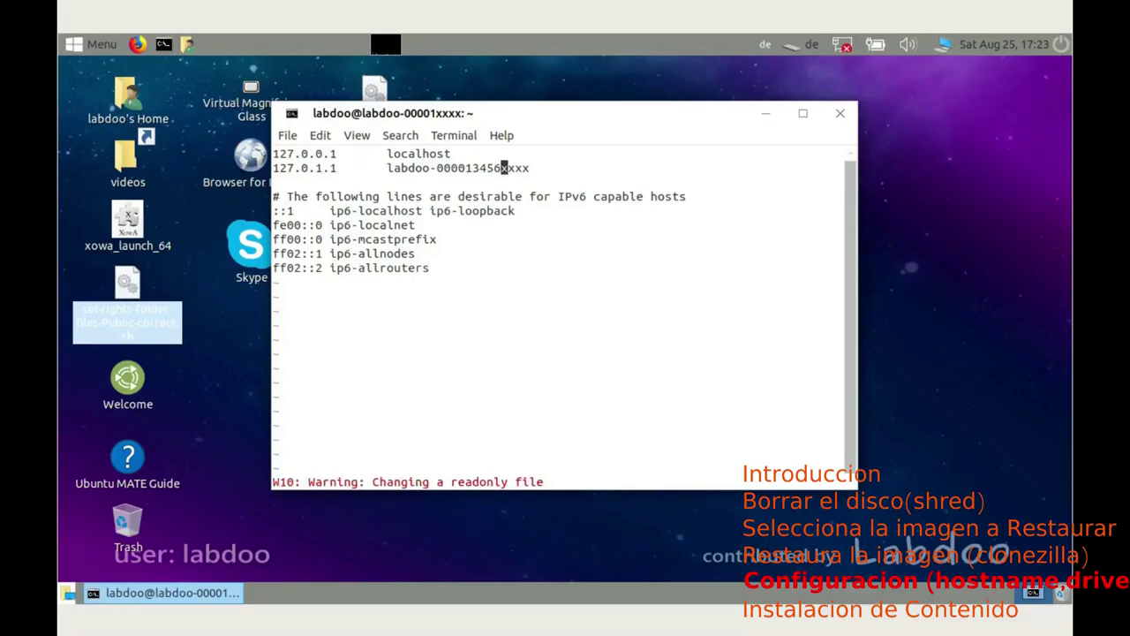
pyautogui.press('Escape')
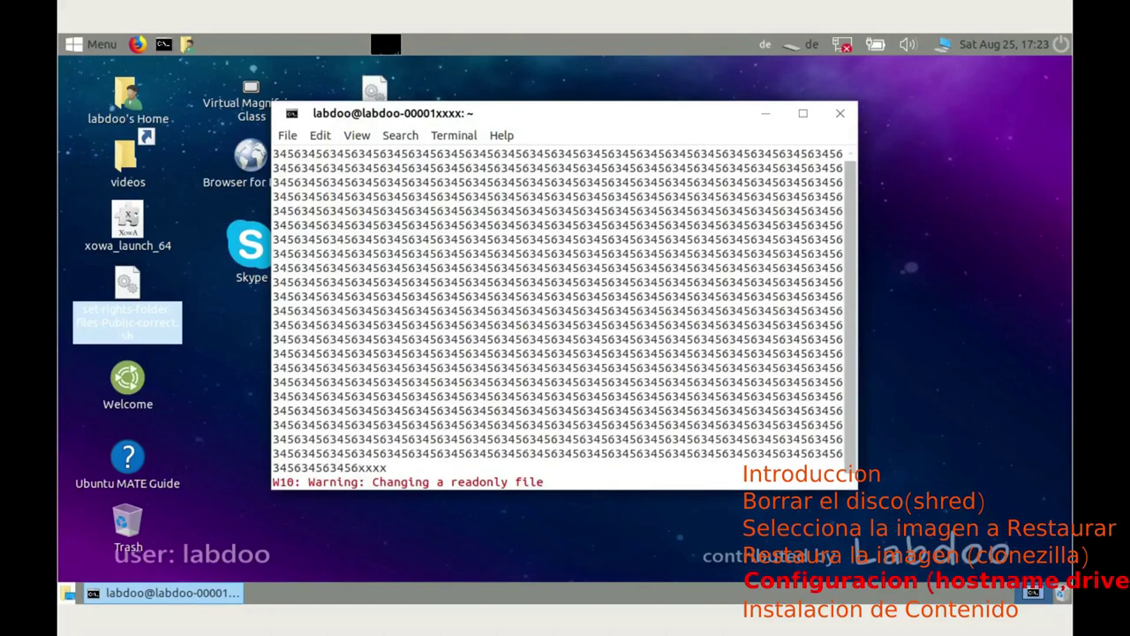
# Step: Discard changes with :q! and reopen /etc/hosts using sudo vi, entering the admin password
pyautogui.write(':q!')
pyautogui.press('Return')
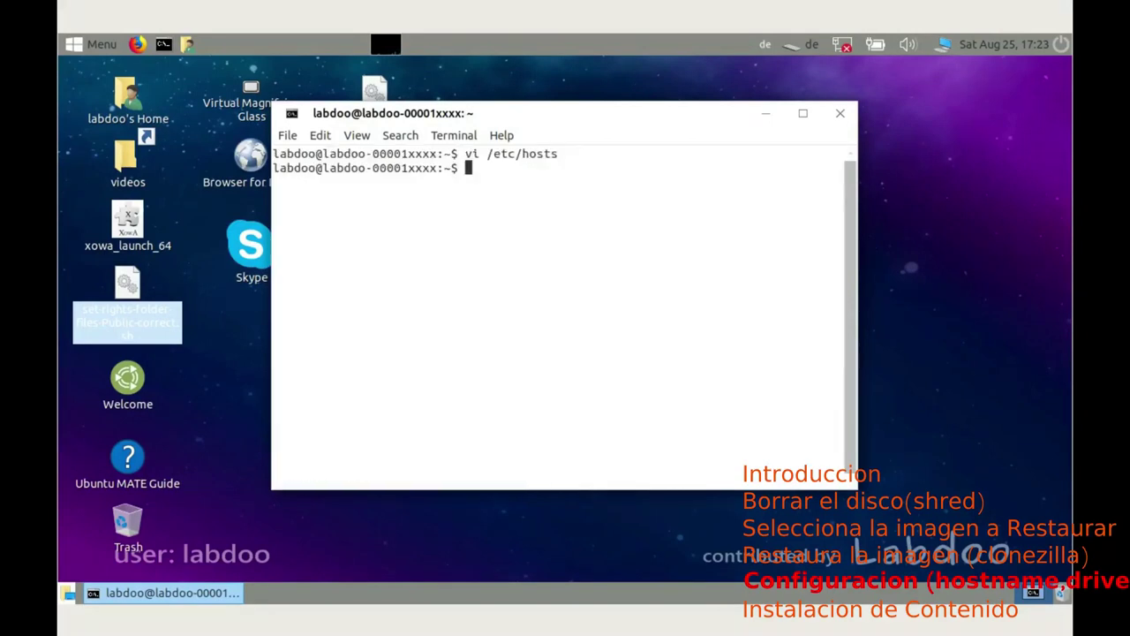
pyautogui.press('Up')
pyautogui.press('Left')
pyautogui.press('Left')
pyautogui.press('Left')
pyautogui.press('Left')
pyautogui.press('Left')
pyautogui.press('Left')
pyautogui.press('Left')
pyautogui.press('Left')
pyautogui.press('Left')
pyautogui.press('Left')
pyautogui.press('Left')
pyautogui.press('Left')
pyautogui.write('sudo')
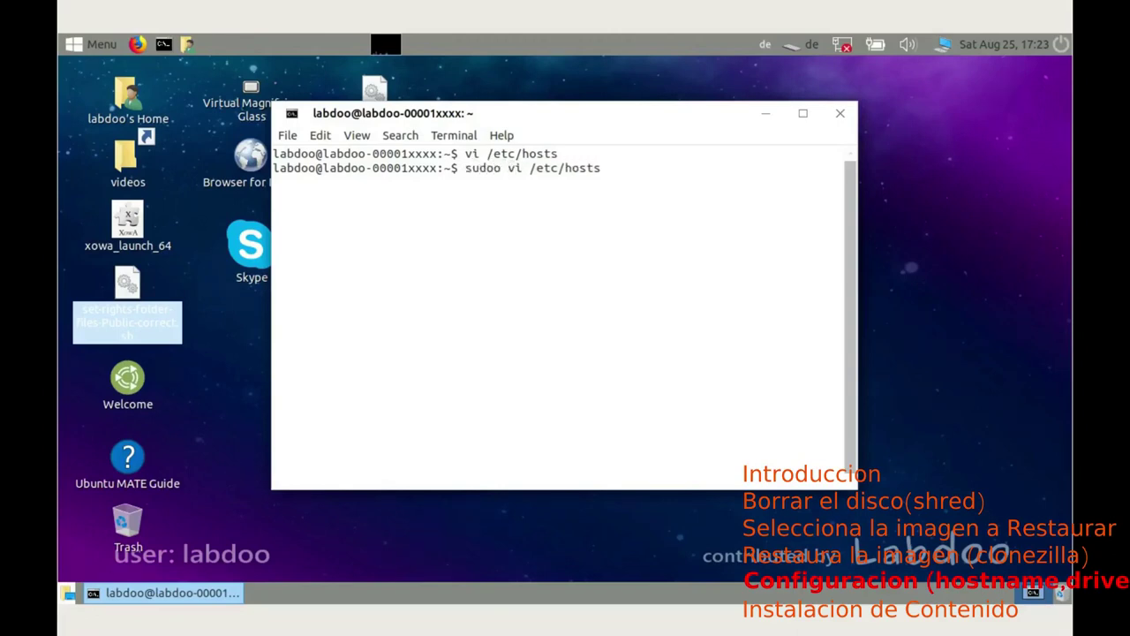
pyautogui.press('BackSpace')
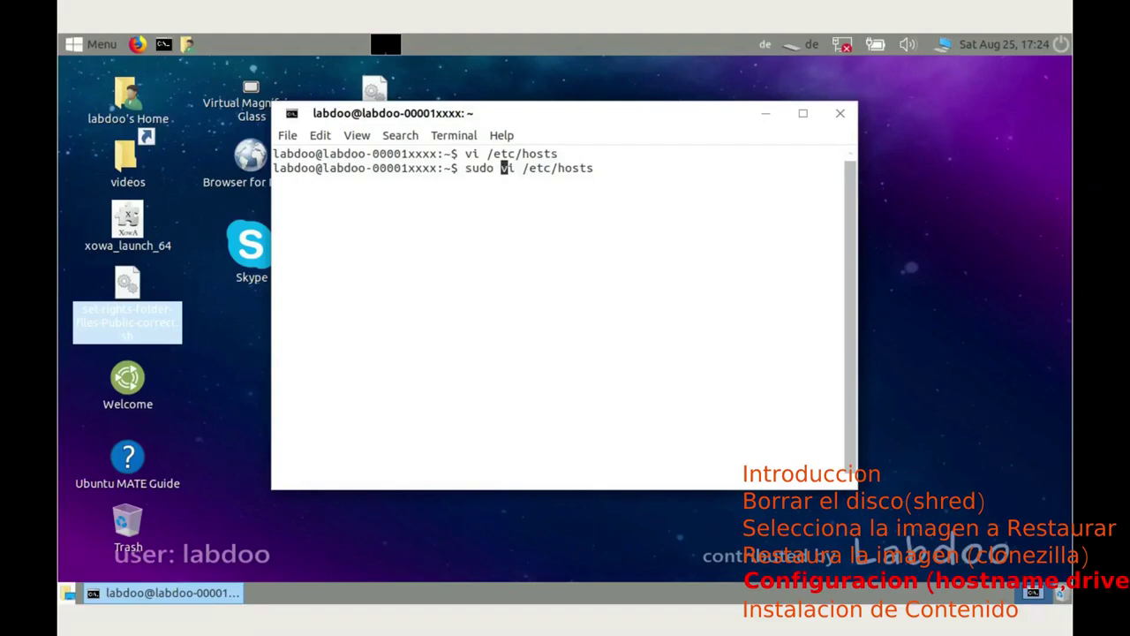
pyautogui.press('Return')
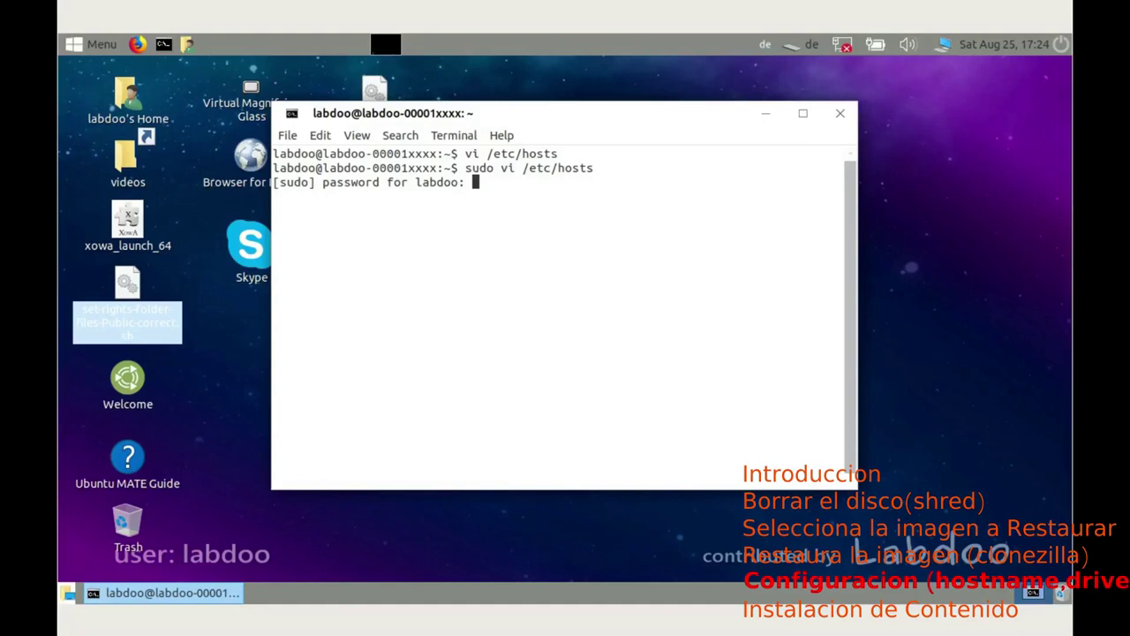
pyautogui.press('Return')
# Step: Change the hosts entry to labdoo-000013456 by inserting 3456, deleting the x's, and saving with :wq
pyautogui.press('Down')
pyautogui.press('Right')
pyautogui.press('Right')
pyautogui.press('Right')
pyautogui.press('Right')
pyautogui.press('Right')
pyautogui.press('Right')
pyautogui.press('Right')
pyautogui.press('Right')
pyautogui.press('Right')
pyautogui.press('Right')
pyautogui.press('Right')
pyautogui.press('Right')
pyautogui.press('Right')
pyautogui.press('Right')
pyautogui.press('Right')
pyautogui.press('Right')
pyautogui.press('Right')
pyautogui.press('Right')
pyautogui.press('Right')
pyautogui.press('Right')
pyautogui.press('Right')
pyautogui.press('Left')
pyautogui.write('i3456')
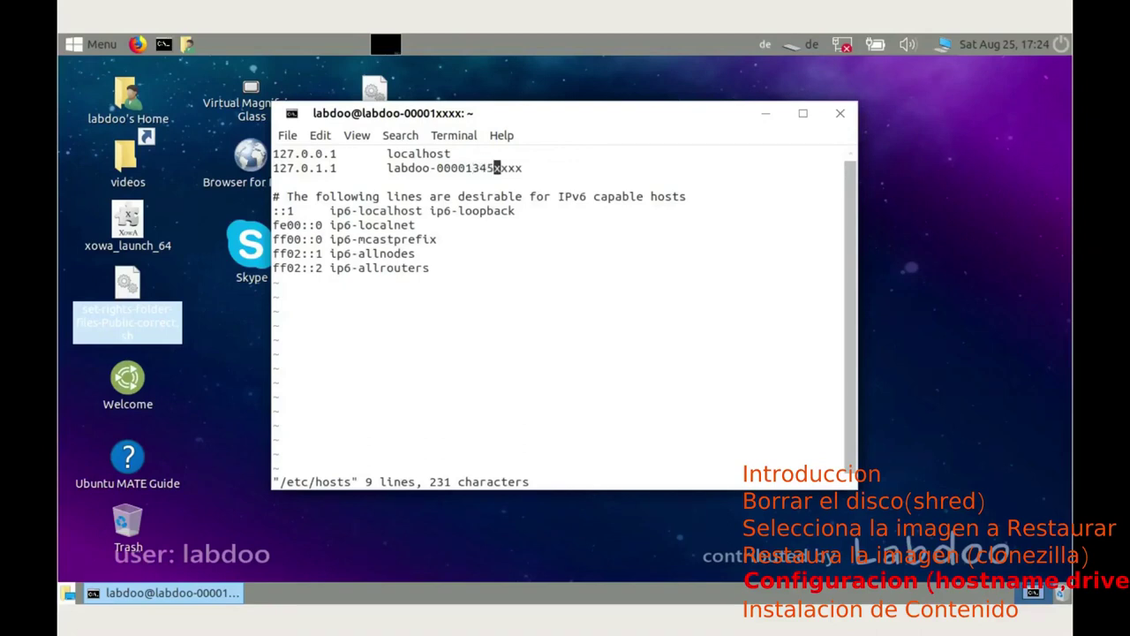
pyautogui.press('Escape')
pyautogui.press('Right')
pyautogui.press('x')
pyautogui.press('x')
pyautogui.write(':wq')
pyautogui.press('Return')
pyautogui.press('Up')
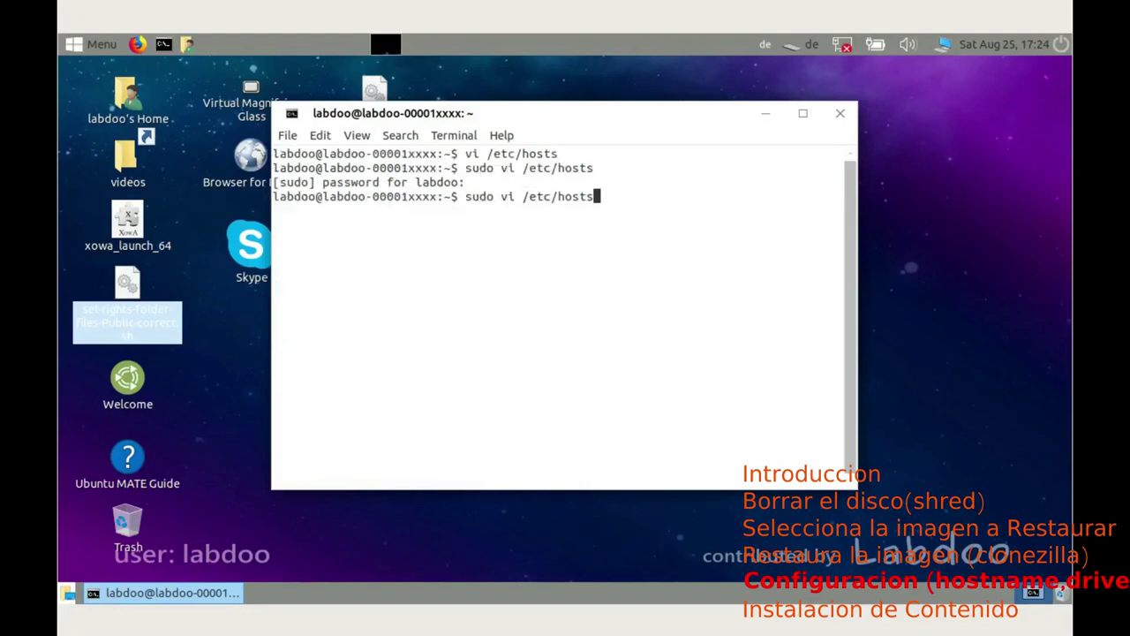
# Step: Edit /etc/hostname with sudo vi to read labdoo-000013456 and save with :wq!
pyautogui.press('BackSpace')
pyautogui.write('name')
pyautogui.press('Return')
pyautogui.press('Right')
pyautogui.press('Right')
pyautogui.press('Right')
pyautogui.press('Right')
pyautogui.press('Right')
pyautogui.press('Right')
pyautogui.press('Right')
pyautogui.press('Right')
pyautogui.press('Right')
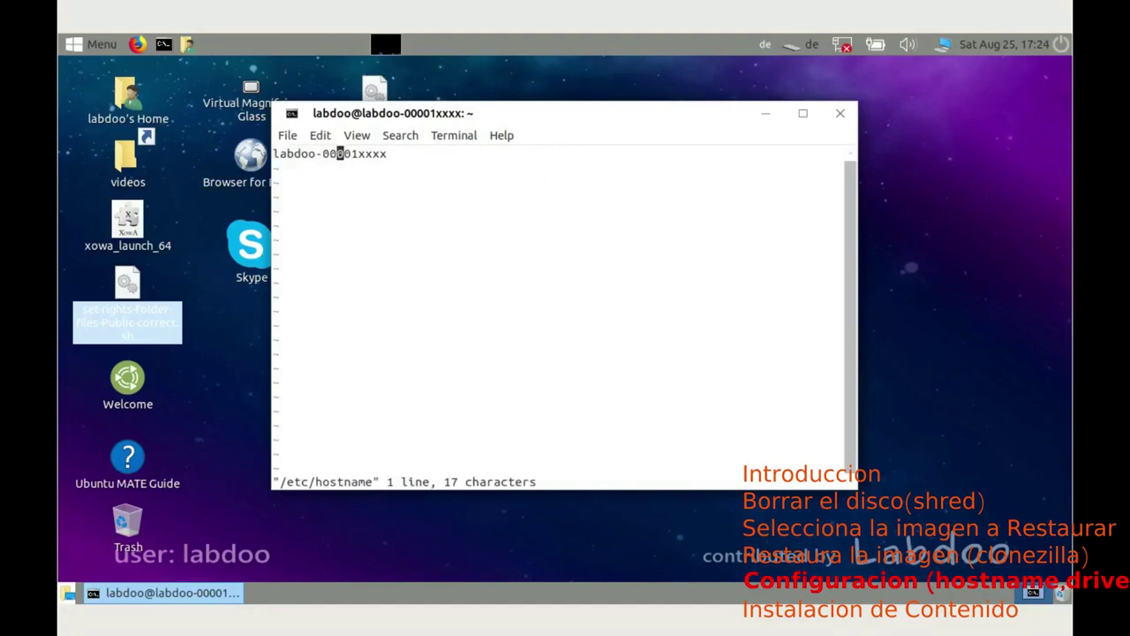
pyautogui.press('Right')
pyautogui.press('Right')
pyautogui.press('Right')
pyautogui.write('i3456')
pyautogui.press('Escape')
pyautogui.press('l')
pyautogui.press('x')
pyautogui.press('x')
pyautogui.press('x')
pyautogui.press('x')
pyautogui.write(':wq!')
pyautogui.press('Return')
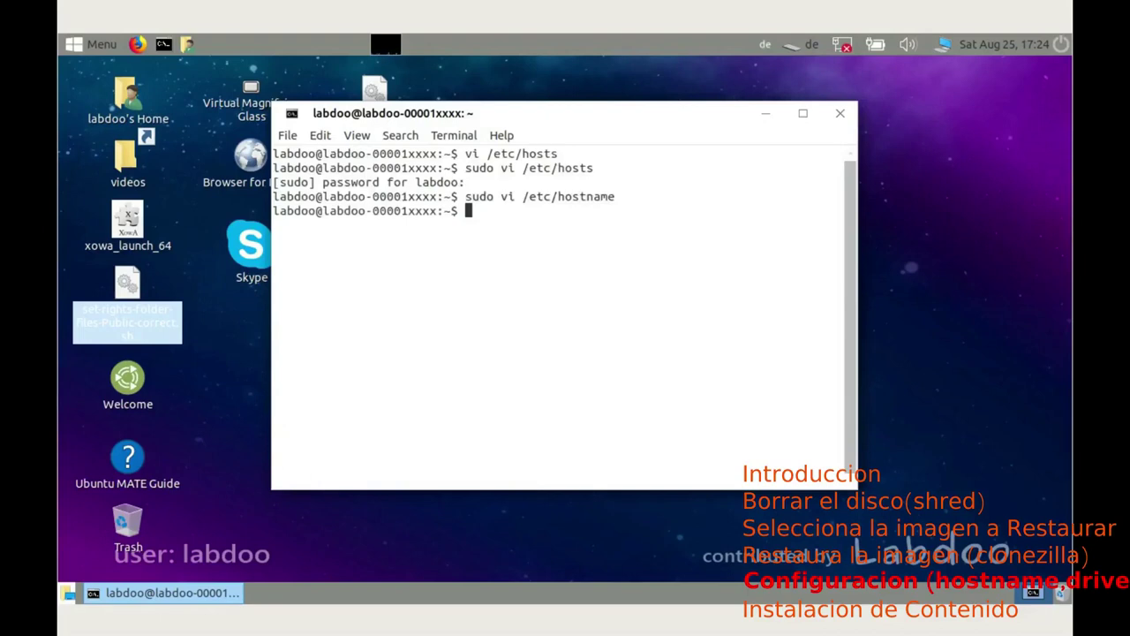
# Step: Print /etc/hostname and /etc/hosts with cat to confirm the new hostname
pyautogui.press('Up')
pyautogui.press('Left')
pyautogui.press('Left')
pyautogui.press('Left')
pyautogui.press('Left')
pyautogui.press('Left')
pyautogui.press('Left')
pyautogui.press('Left')
pyautogui.press('Left')
pyautogui.press('Left')
pyautogui.press('Left')
pyautogui.press('Left')
pyautogui.press('Left')
pyautogui.press('Left')
pyautogui.press('BackSpace')
pyautogui.press('BackSpace')
pyautogui.press('BackSpace')
pyautogui.press('BackSpace')
pyautogui.press('BackSpace')
pyautogui.press('BackSpace')
pyautogui.press('BackSpace')
pyautogui.press('BackSpace')
pyautogui.write('cat')
pyautogui.press('Return')
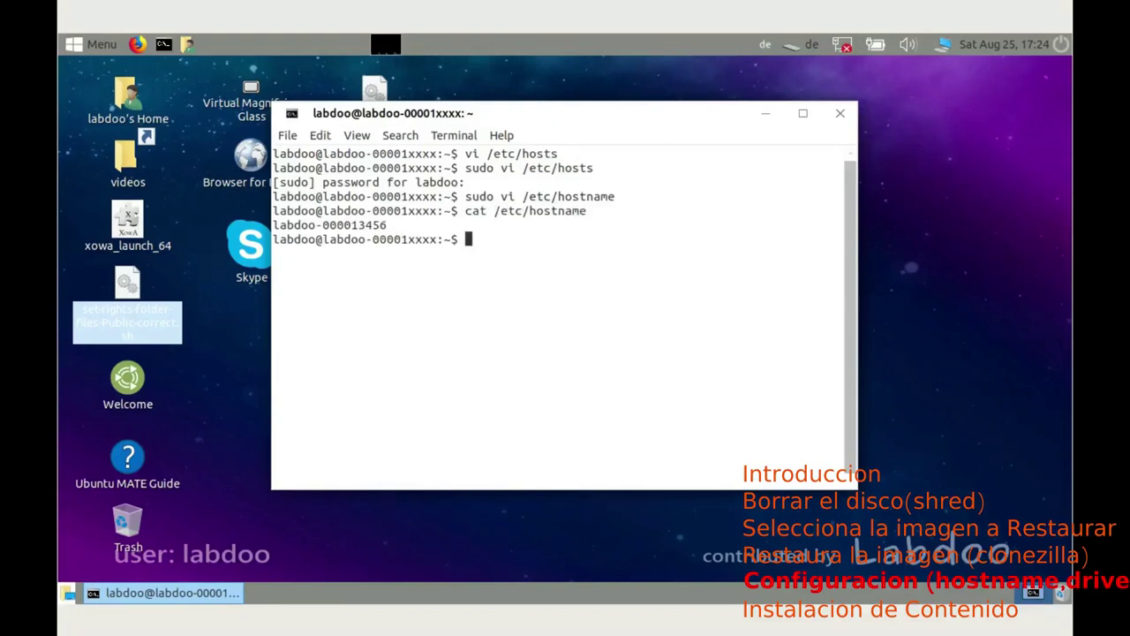
pyautogui.press('Up')
pyautogui.press('BackSpace')
pyautogui.press('BackSpace')
pyautogui.press('BackSpace')
pyautogui.press('BackSpace')
pyautogui.write('s')
pyautogui.press('Return')
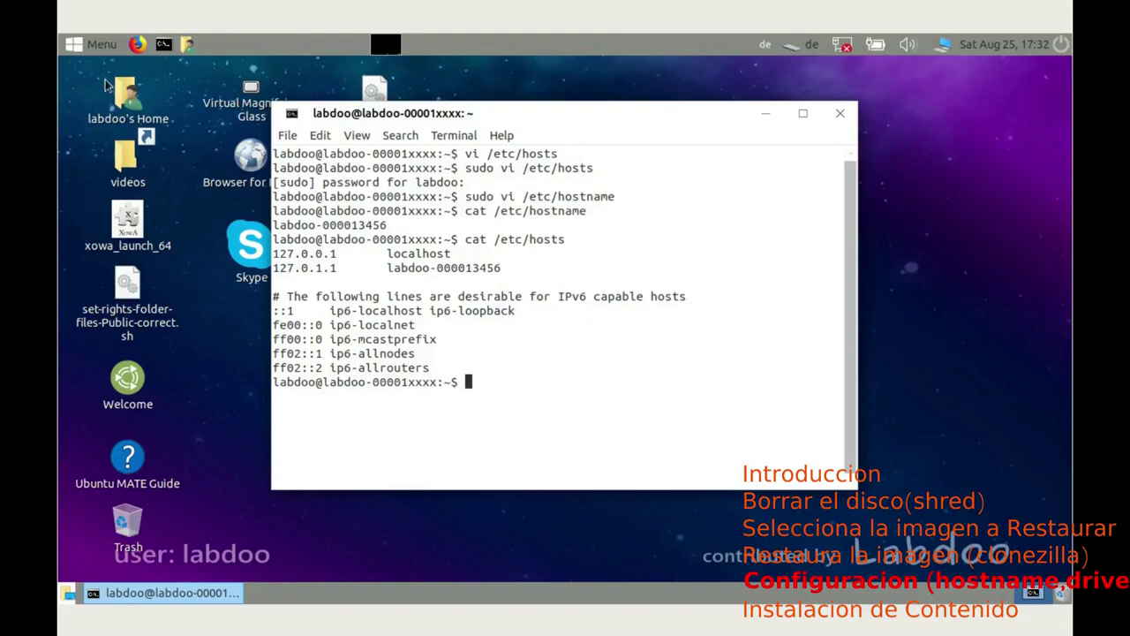
# Step: Open Additional Drivers in Software & Updates from the applications menu
pyautogui.click(83, 48)
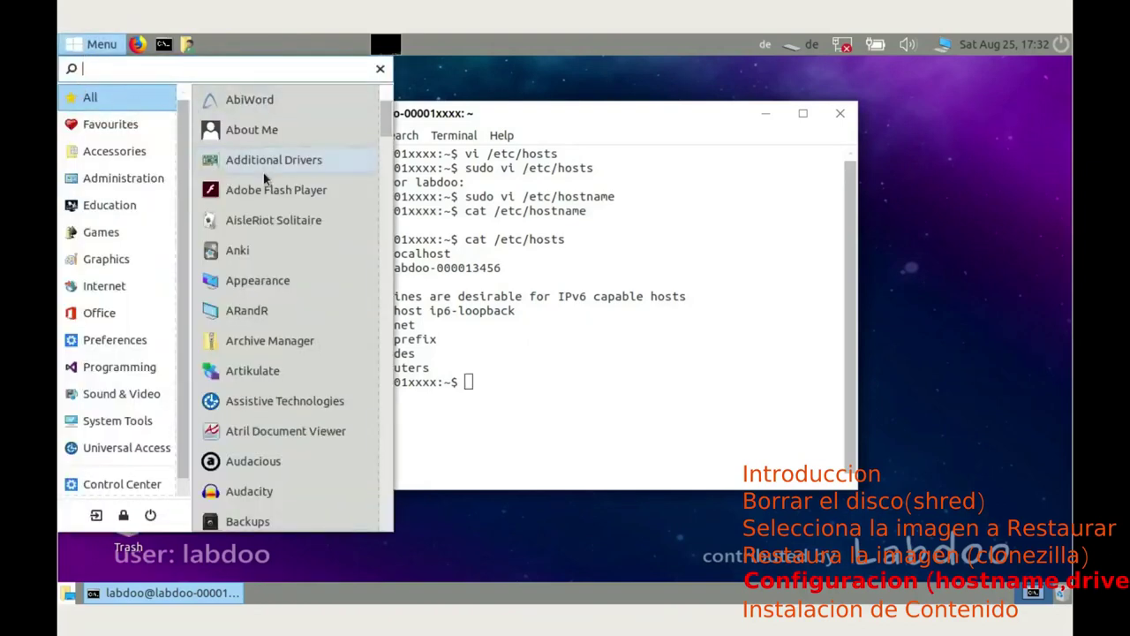
pyautogui.scroll(-2, 261, 181)
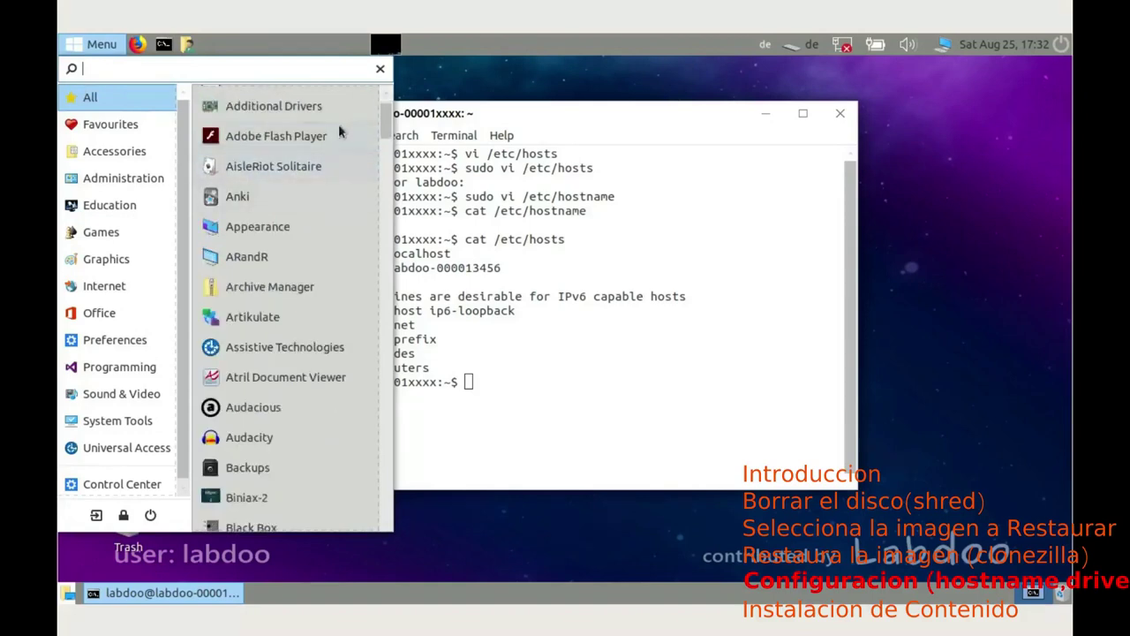
pyautogui.scroll(-5, 386, 125)
pyautogui.moveTo(112, 211)
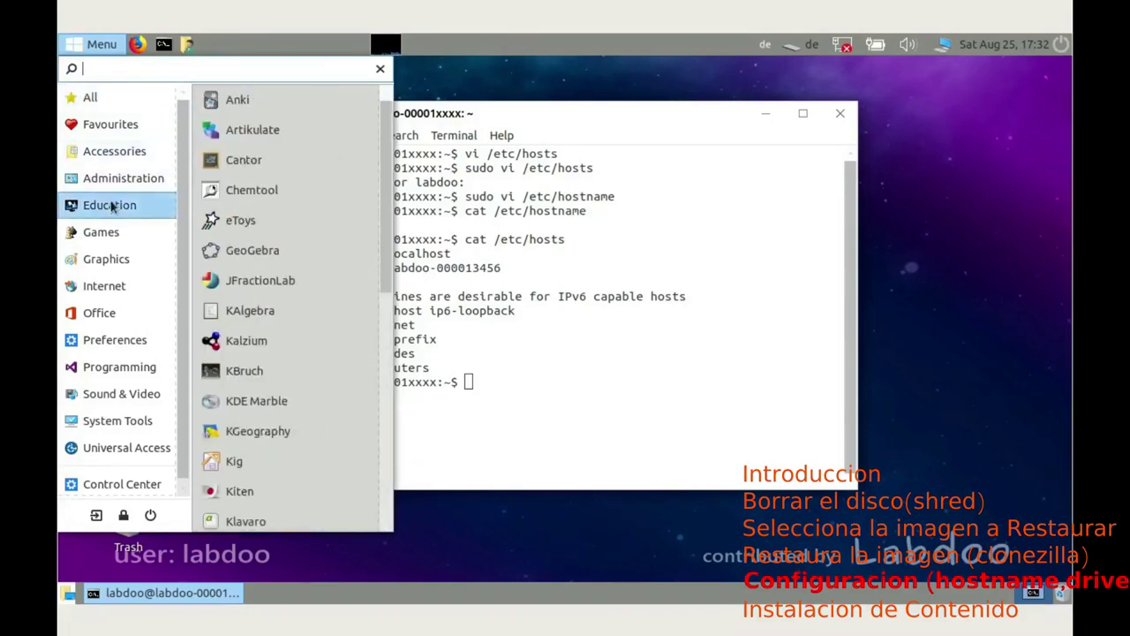
pyautogui.moveTo(110, 339)
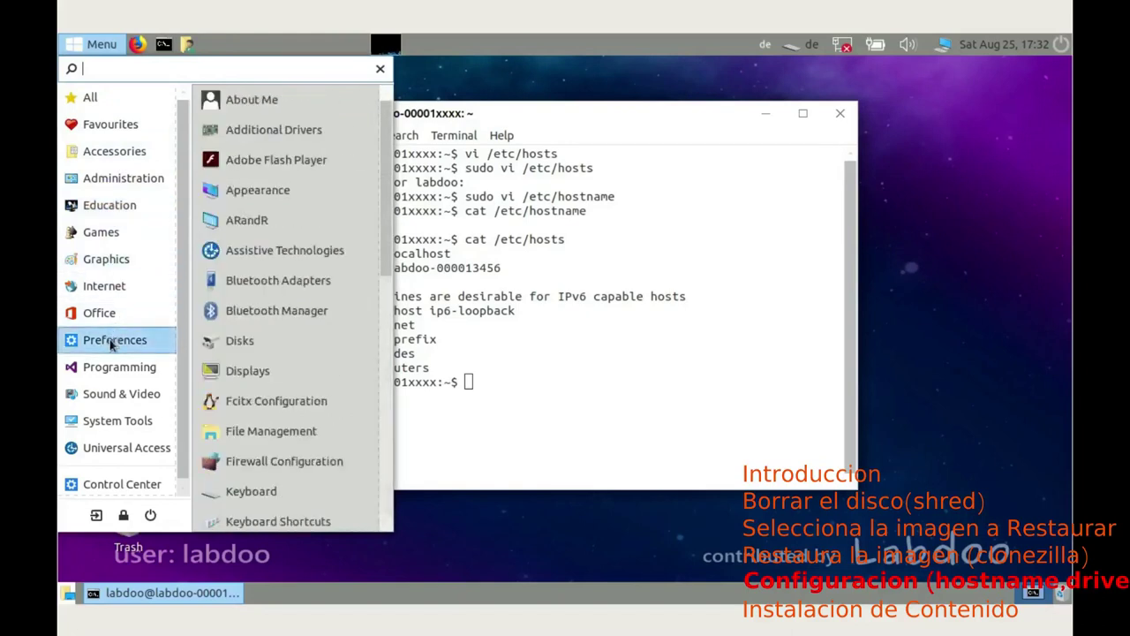
pyautogui.click(257, 138)
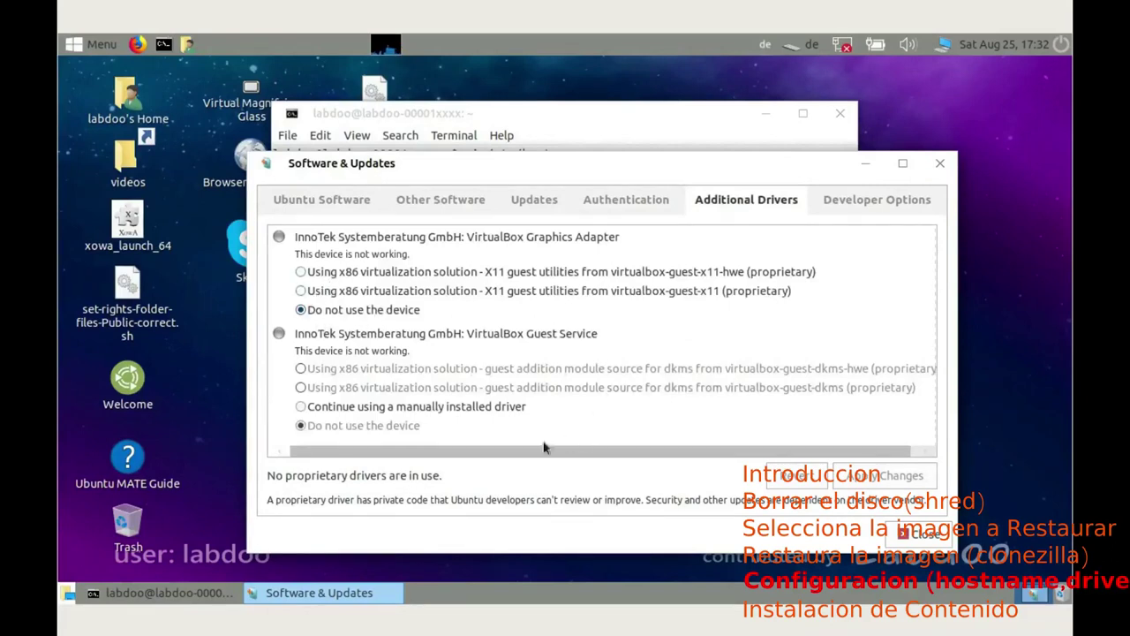
# Step: Set both VirtualBox drivers to not use the device, apply with the admin password, and close
pyautogui.click(301, 406)
pyautogui.click(301, 291)
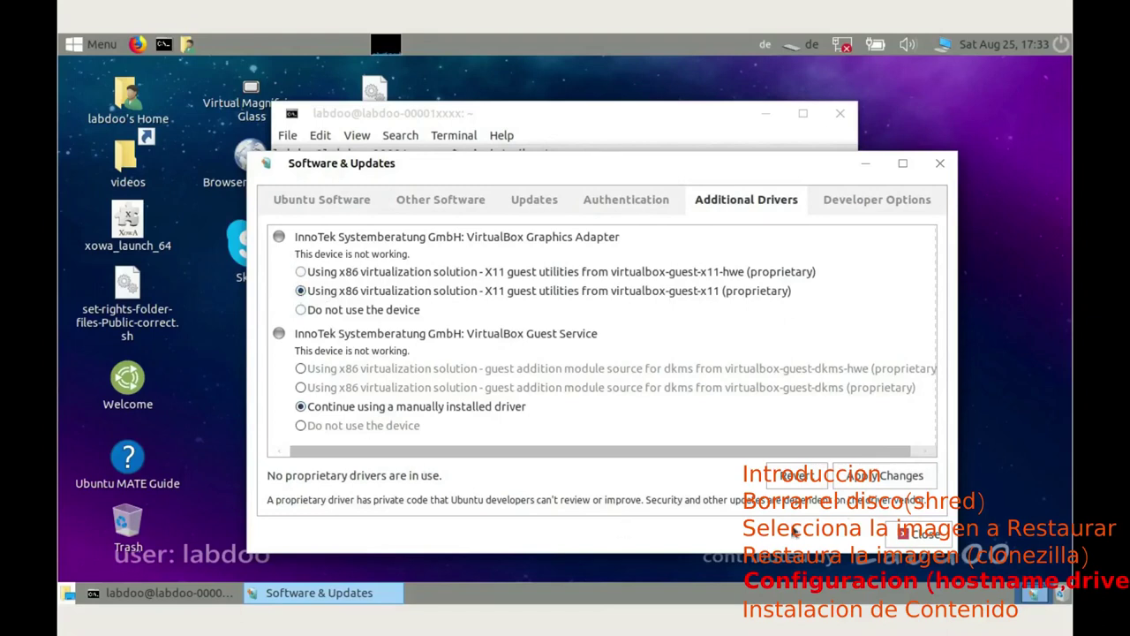
pyautogui.click(884, 476)
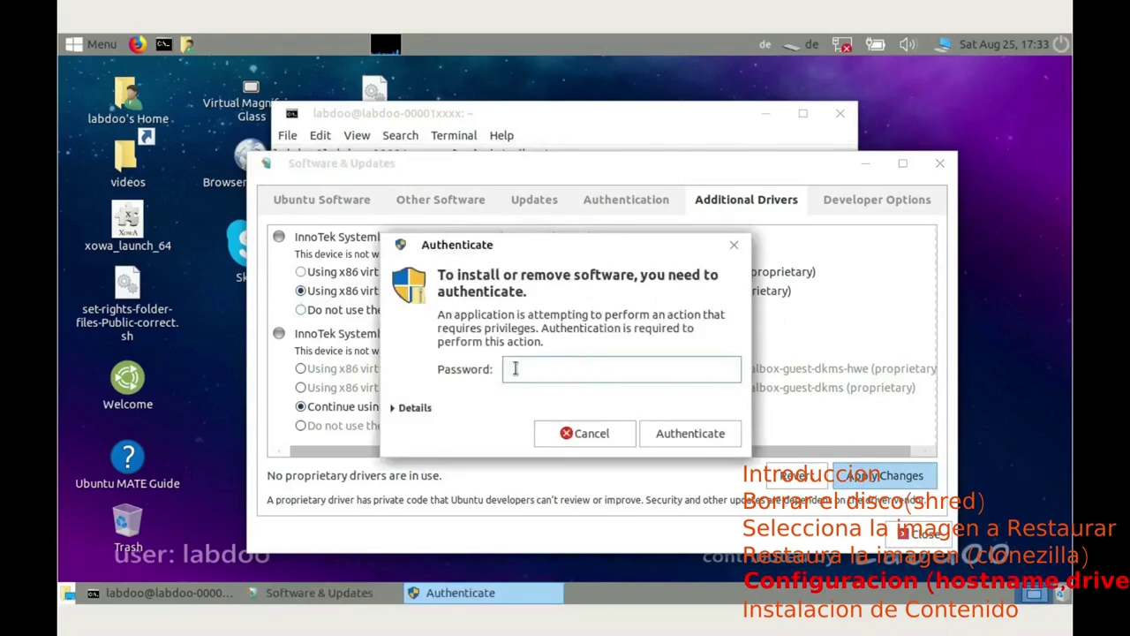
pyautogui.write('l')
pyautogui.press('Return')
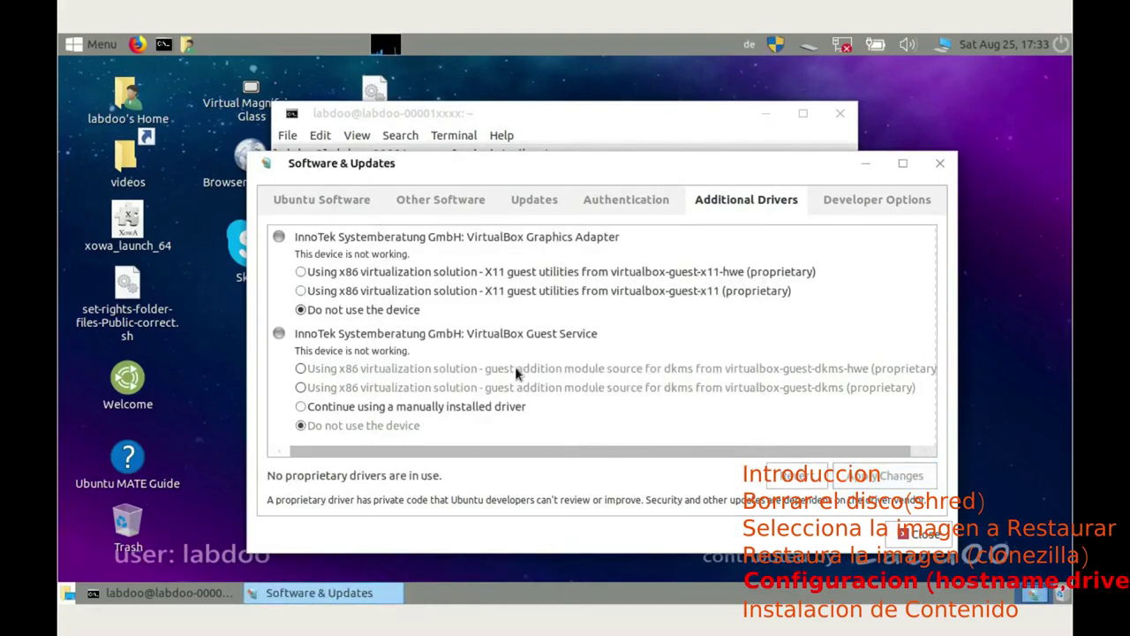
pyautogui.click(923, 535)
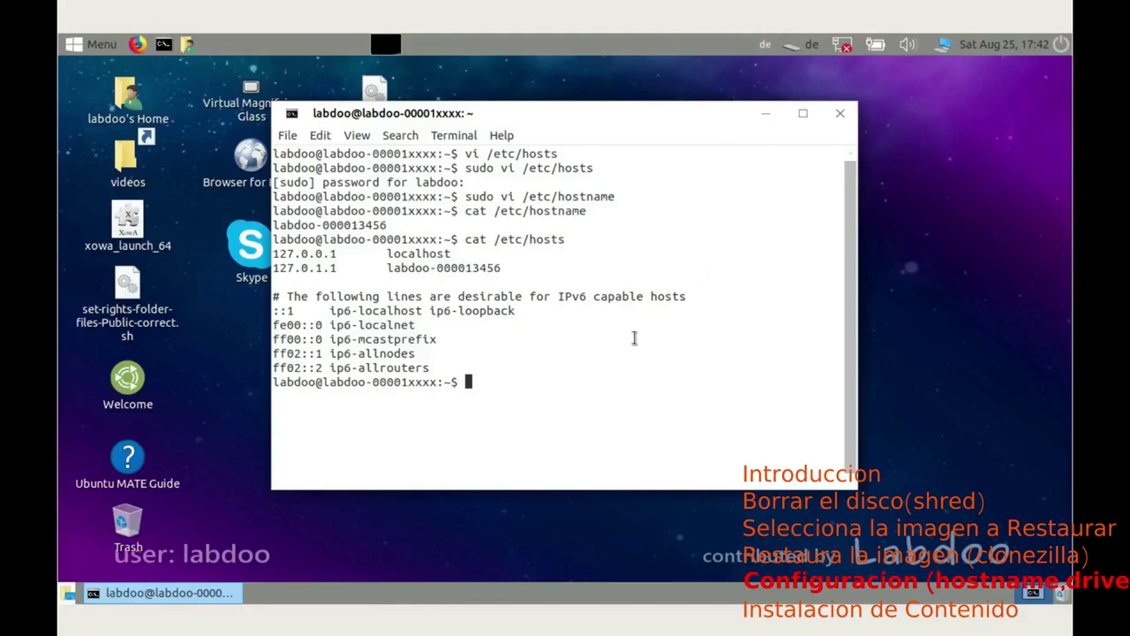
# Step: Type the test characters ööößß to check the German layout, then open the keyboard layout menu
pyautogui.write('ööö')
pyautogui.write('ßß')
pyautogui.click(764, 46)
pyautogui.moveTo(797, 73)
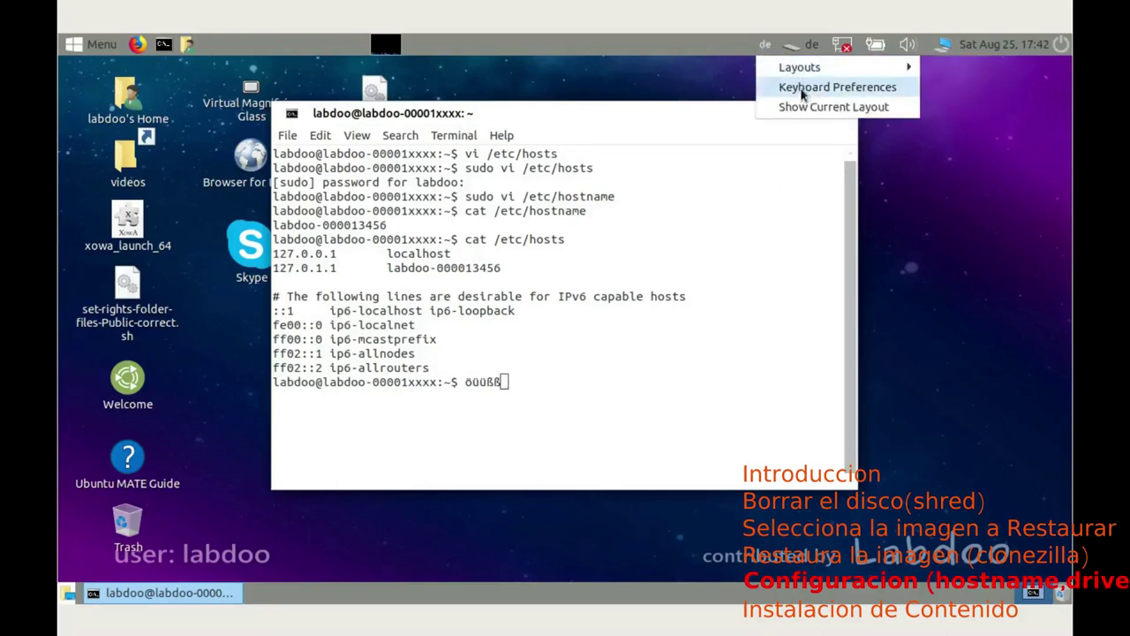
# Step: Add the Spanish Asturian keyboard layout (Country Spain) in Keyboard Preferences
pyautogui.click(803, 88)
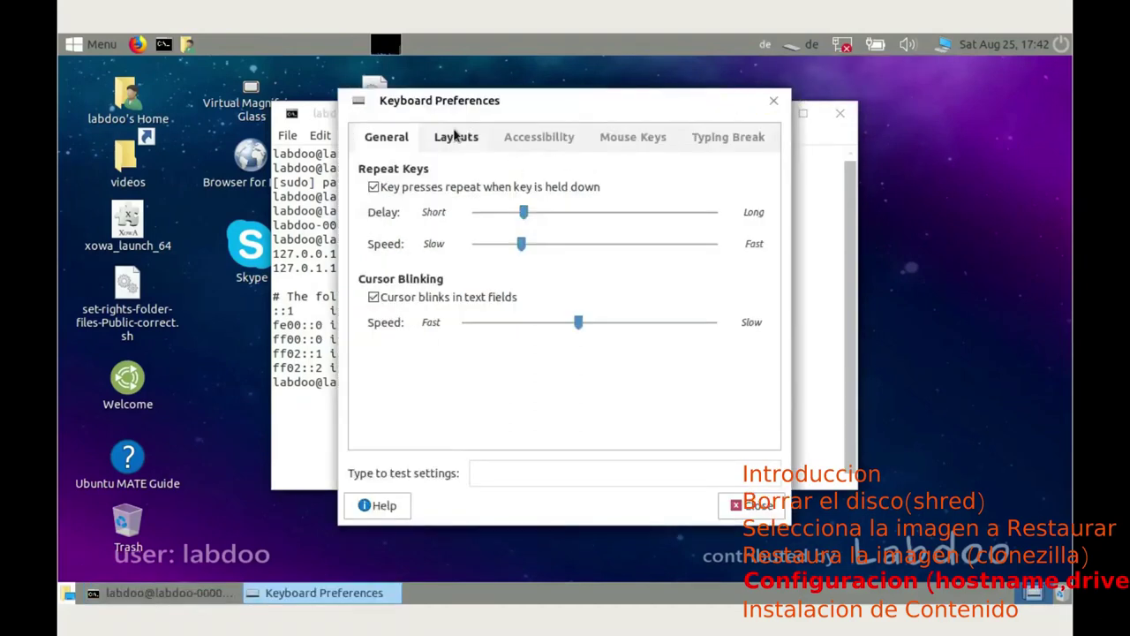
pyautogui.click(456, 141)
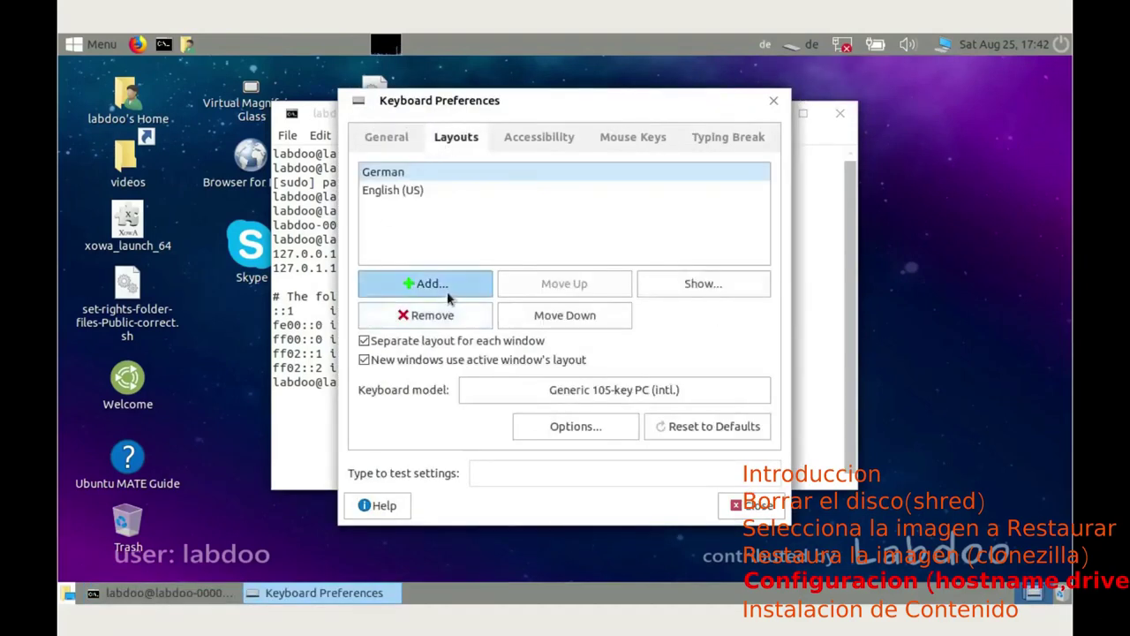
pyautogui.click(408, 285)
pyautogui.click(315, 143)
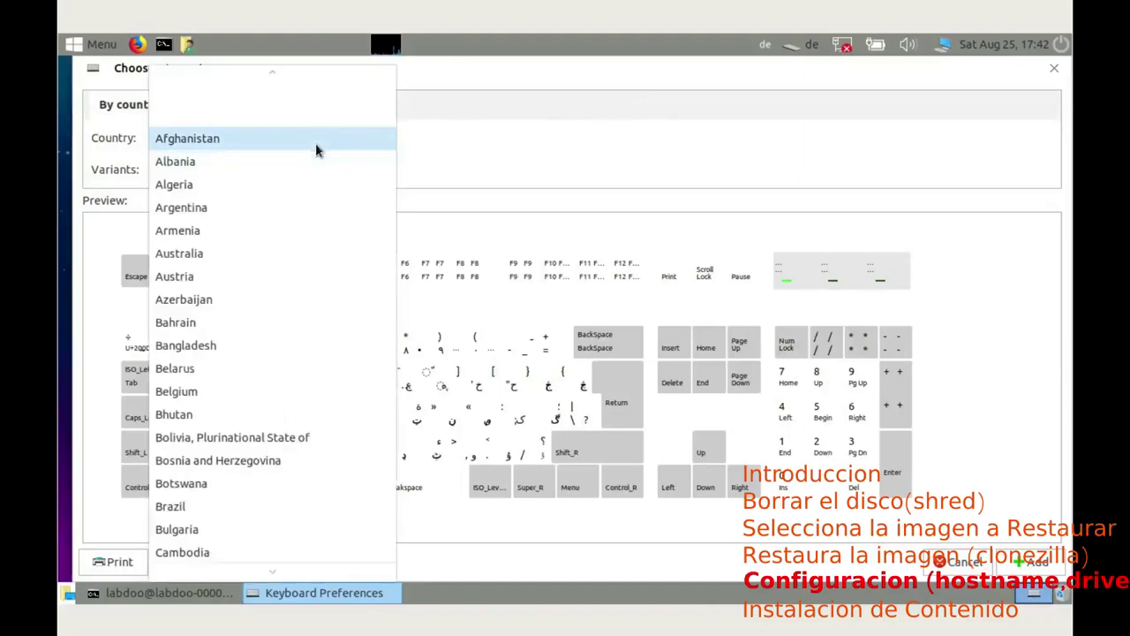
pyautogui.scroll(-5, 288, 347)
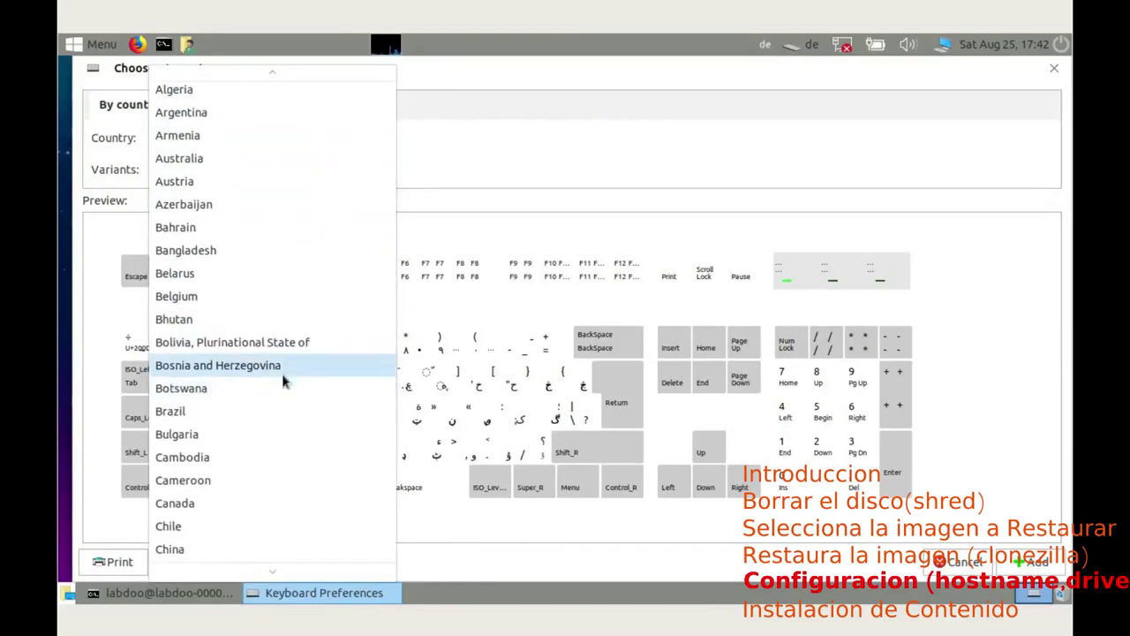
pyautogui.scroll(-5, 268, 369)
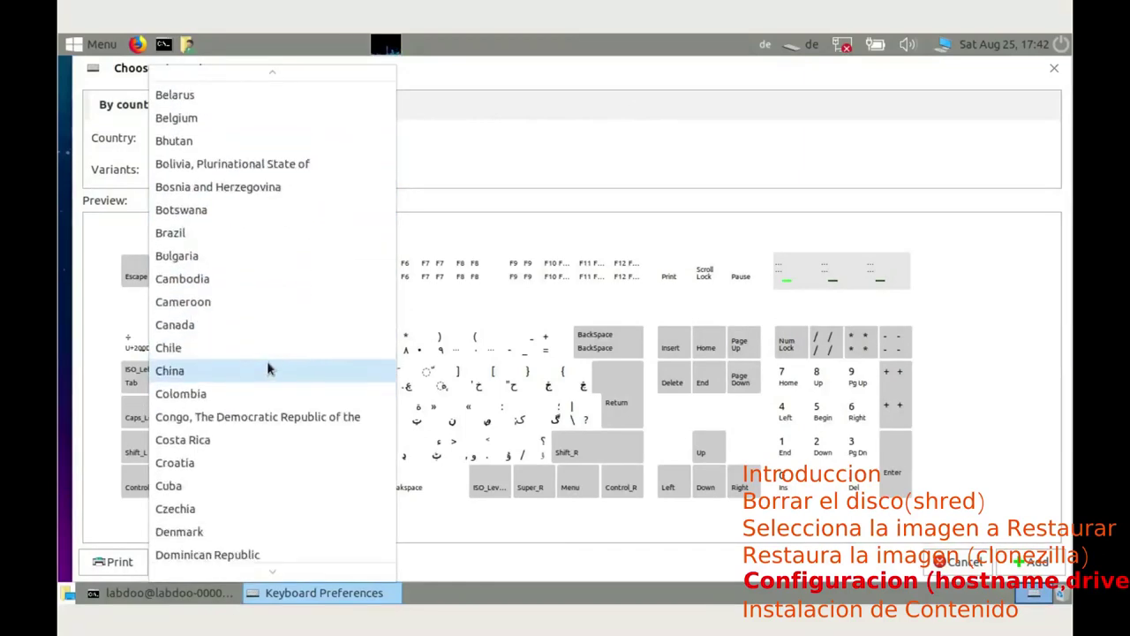
pyautogui.scroll(-3, 269, 367)
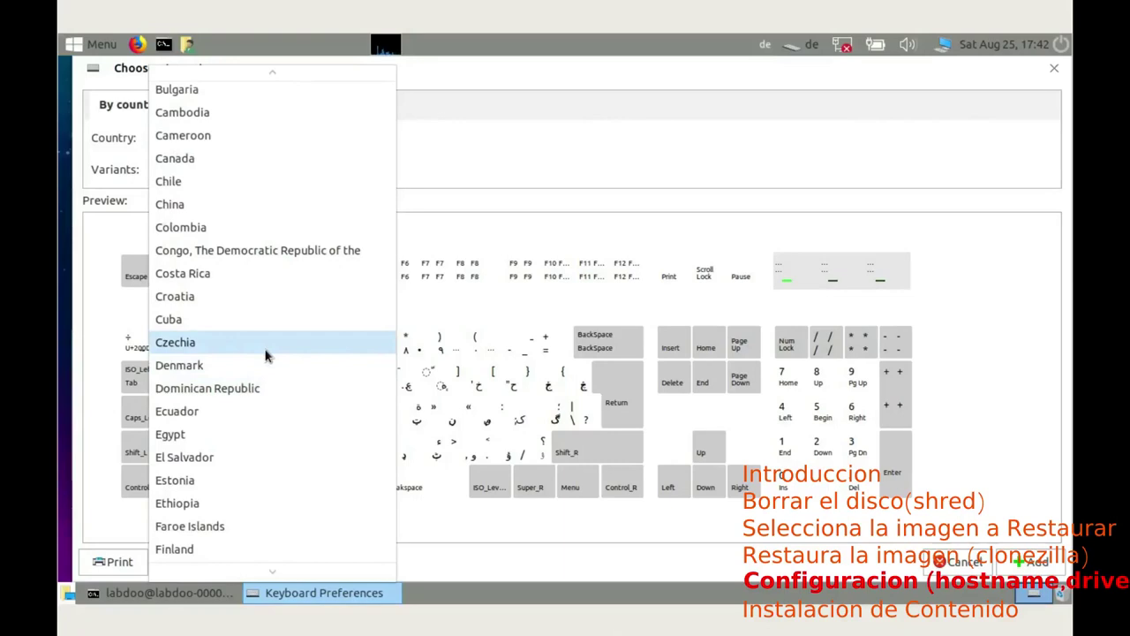
pyautogui.scroll(-15, 266, 355)
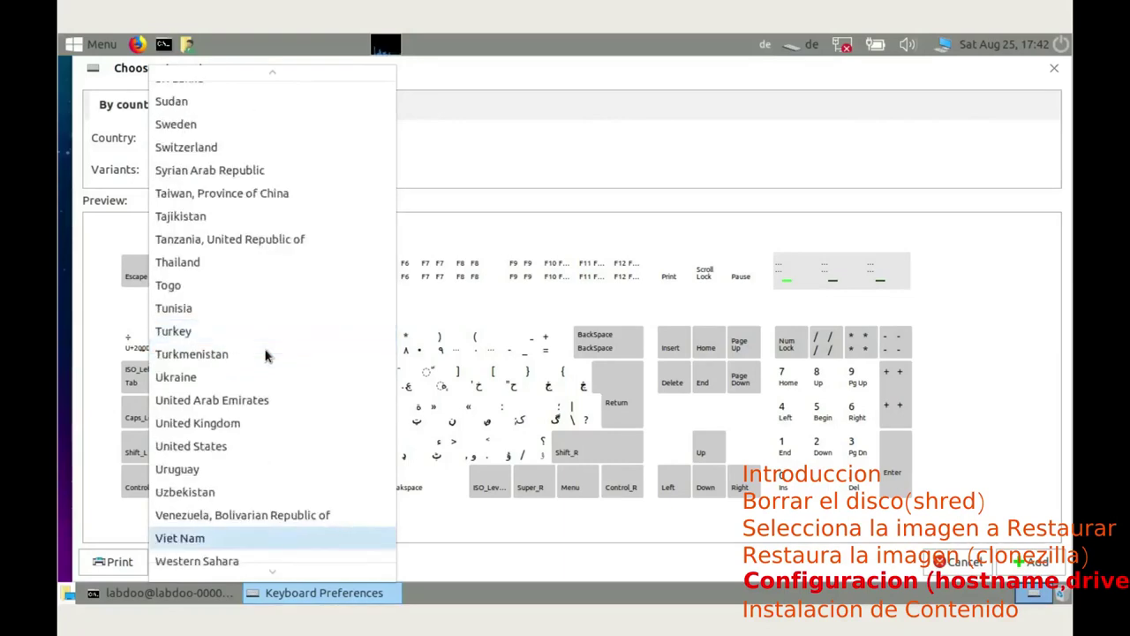
pyautogui.press('pageup')
pyautogui.press('pageup')
pyautogui.press('pagedown')
pyautogui.press('pagedown')
pyautogui.press('pageup')
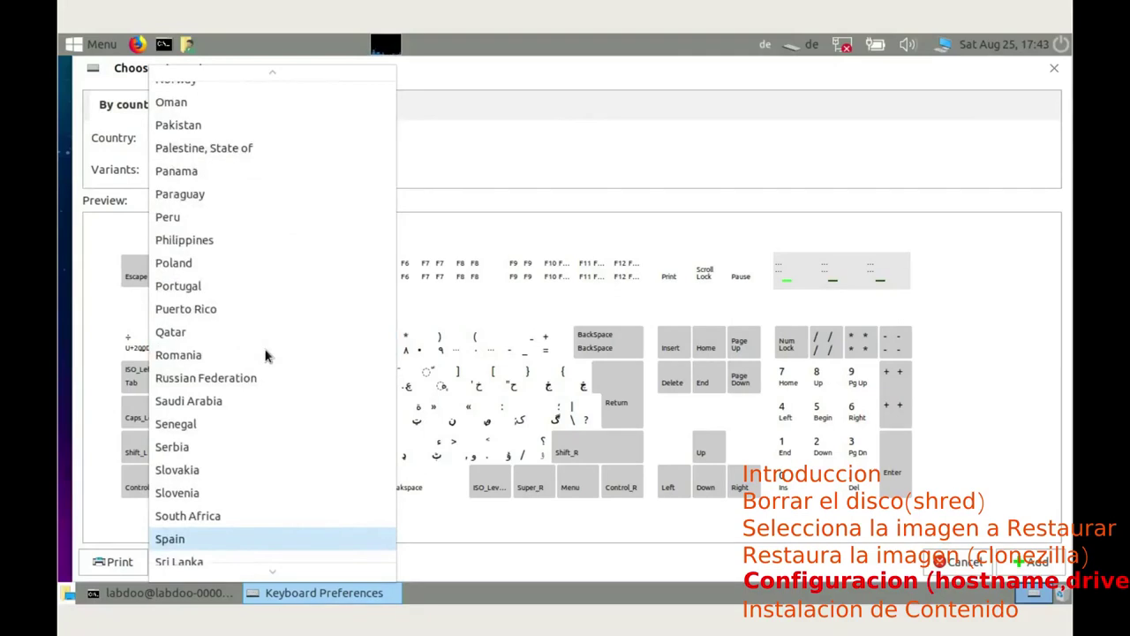
pyautogui.click(211, 534)
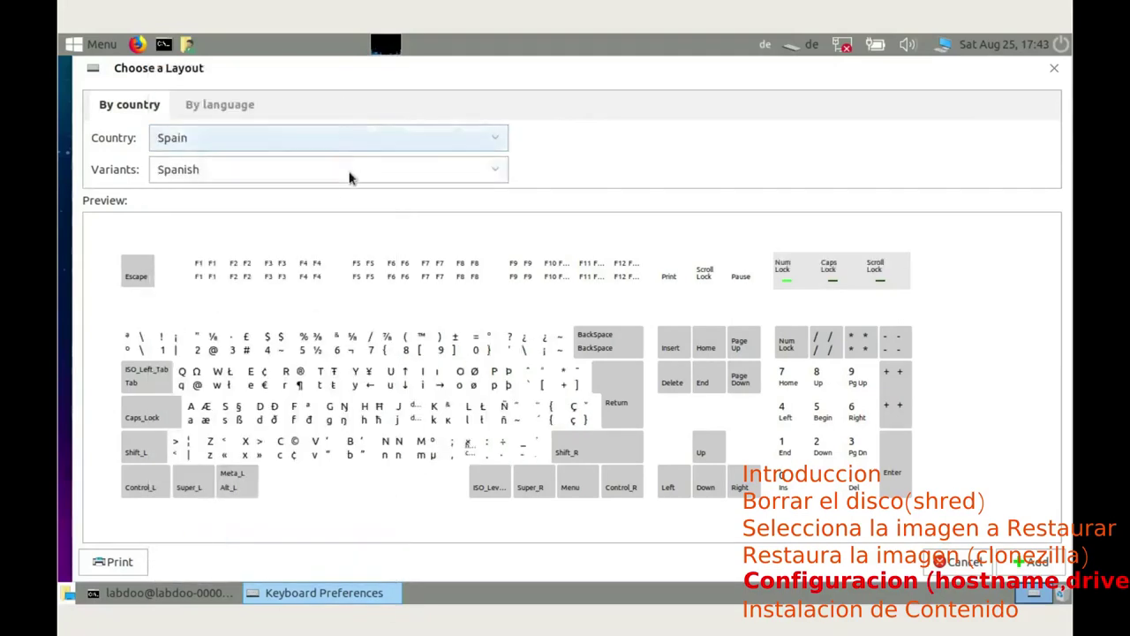
pyautogui.click(349, 172)
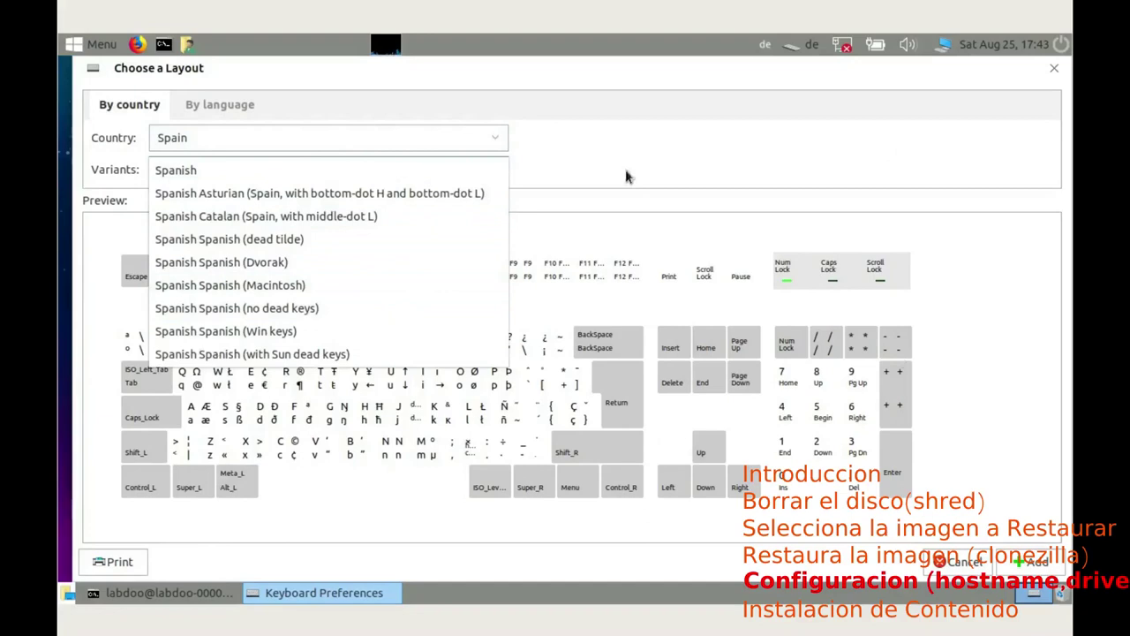
pyautogui.click(406, 192)
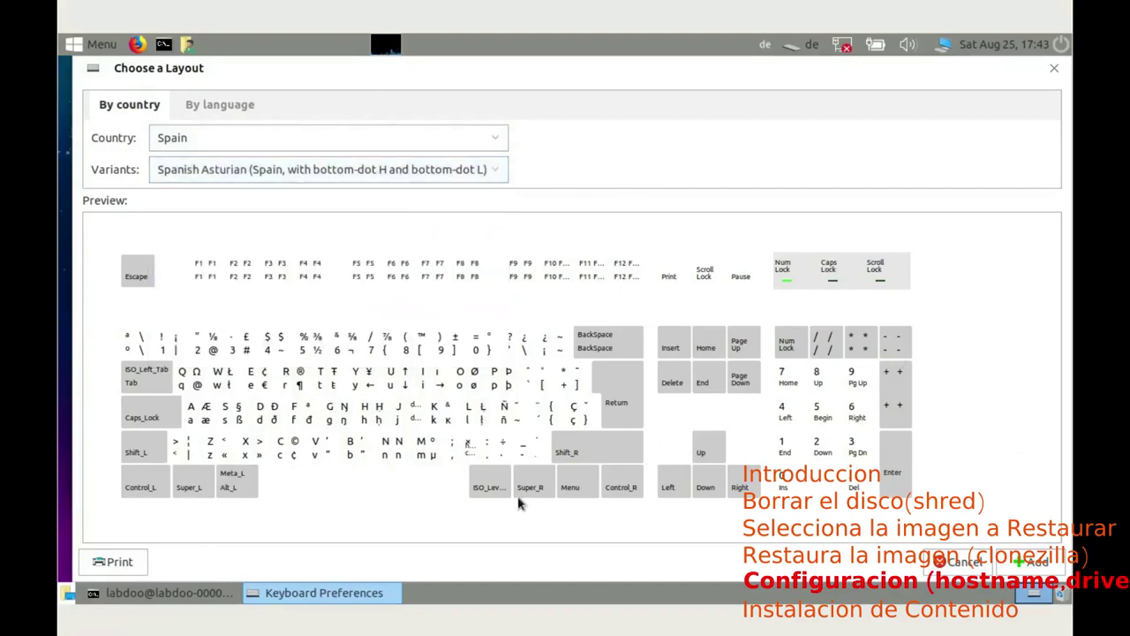
pyautogui.click(1025, 564)
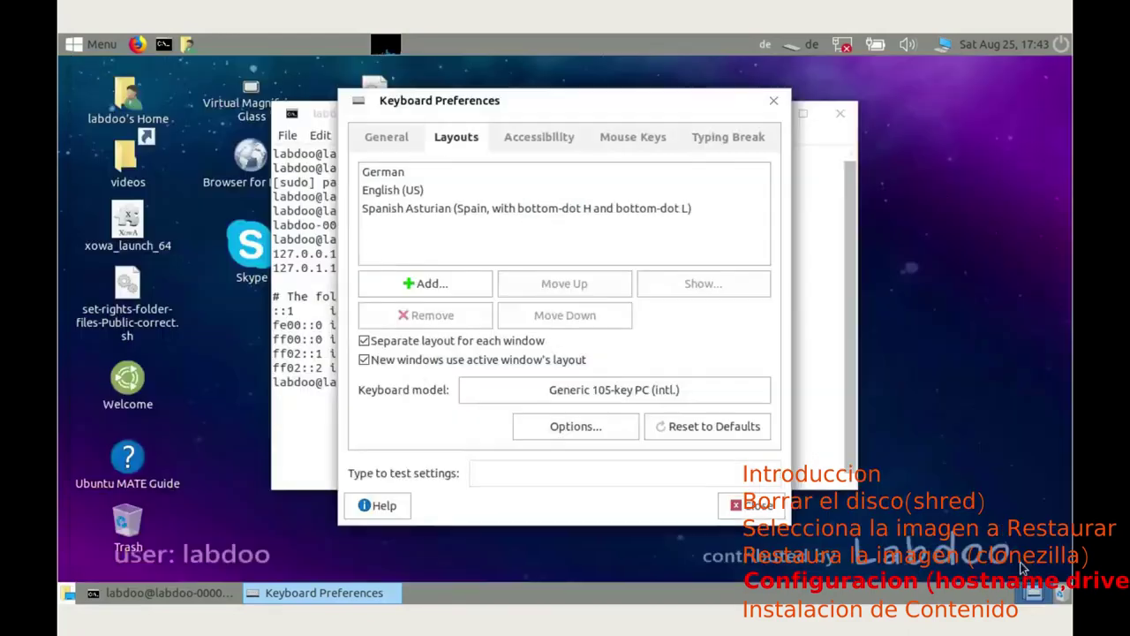
# Step: Remove the English (US) and German layouts, leaving only Spanish Asturian
pyautogui.click(765, 44)
pyautogui.moveTo(802, 70)
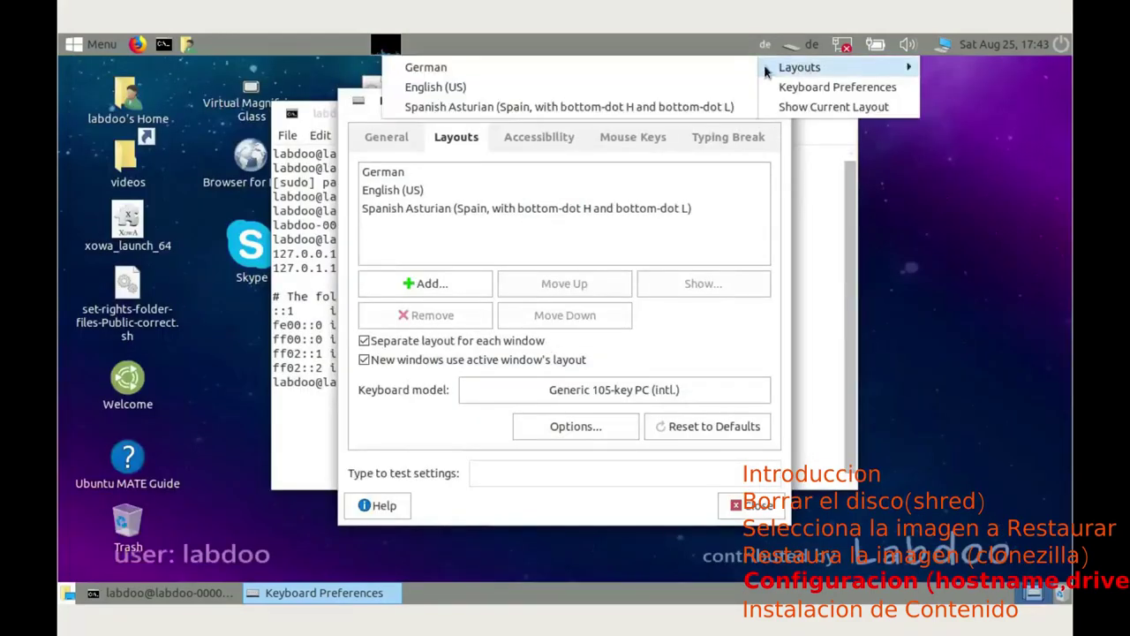
pyautogui.click(800, 87)
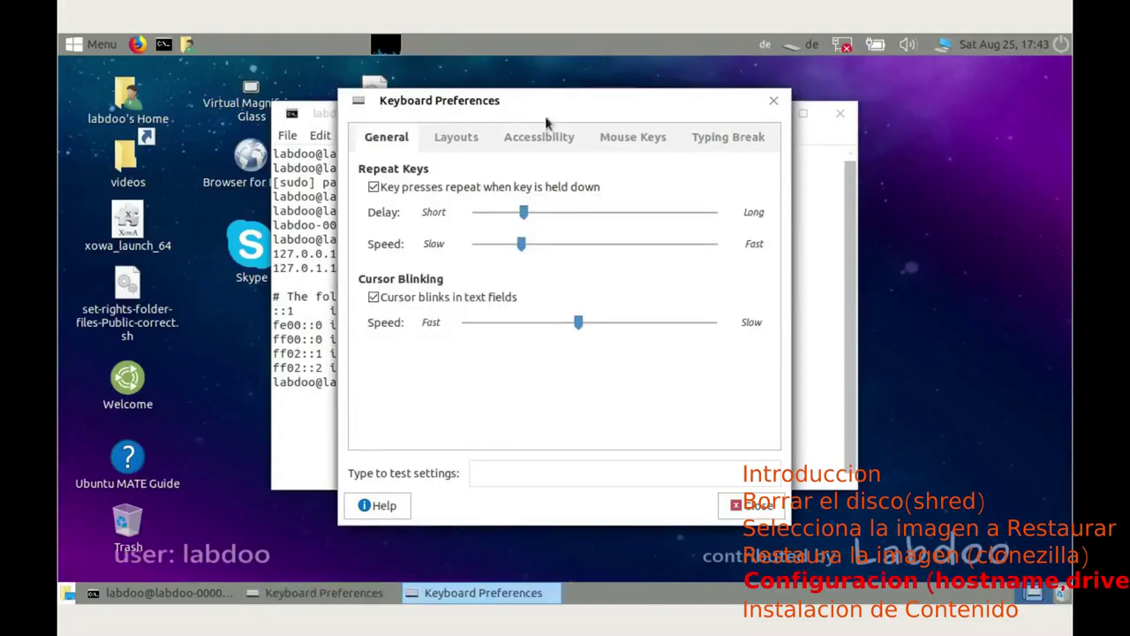
pyautogui.click(456, 137)
pyautogui.click(395, 191)
pyautogui.click(429, 314)
pyautogui.click(402, 174)
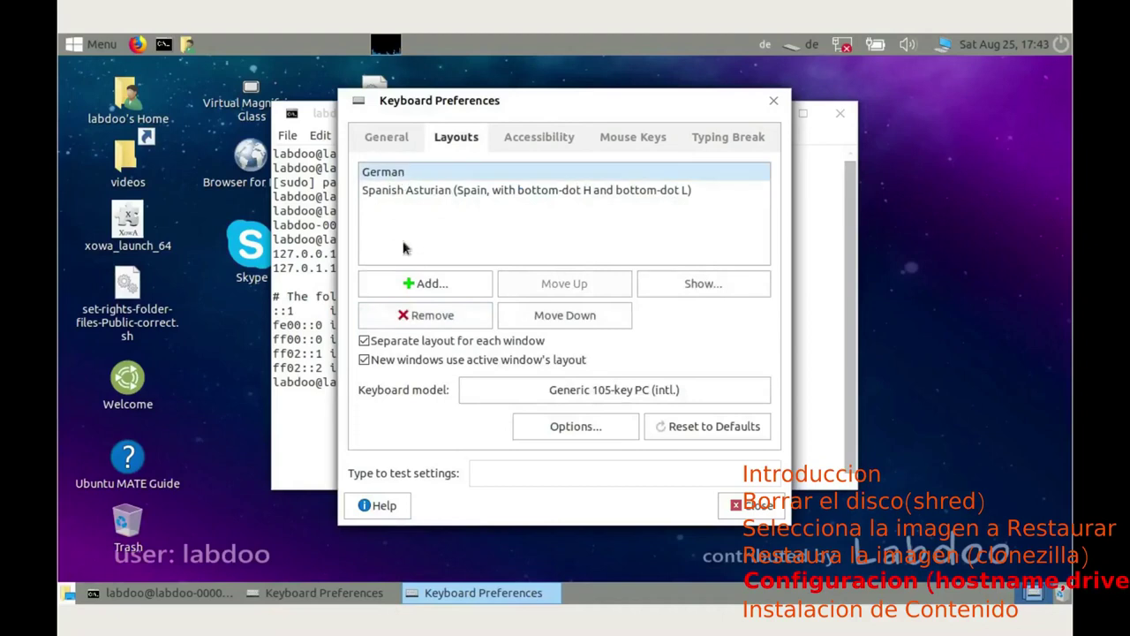
pyautogui.click(411, 314)
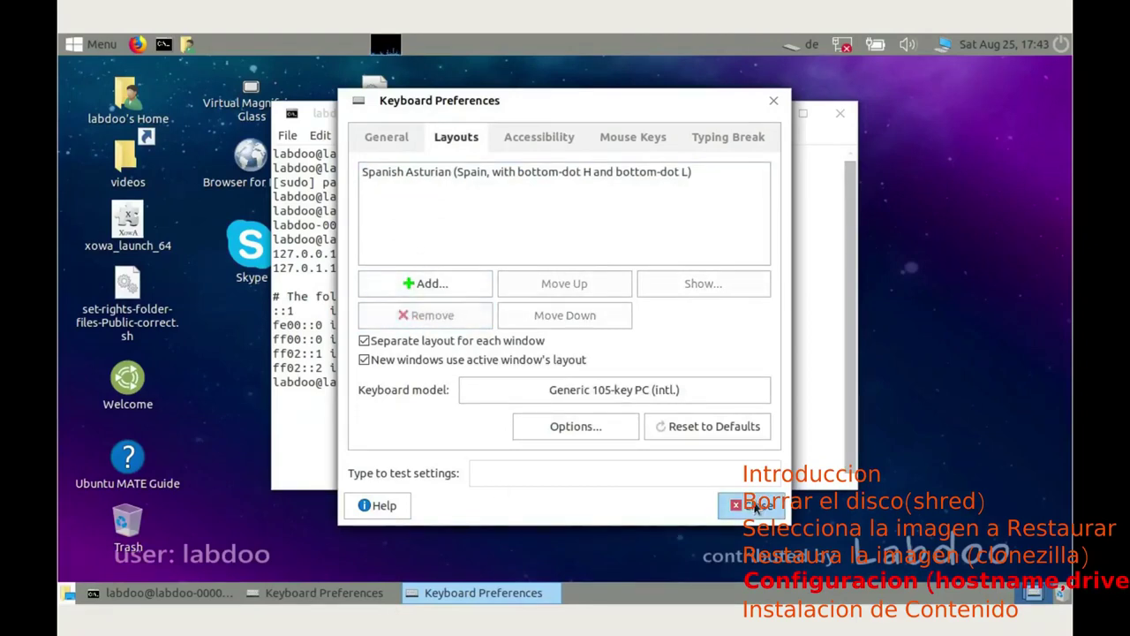
pyautogui.click(755, 506)
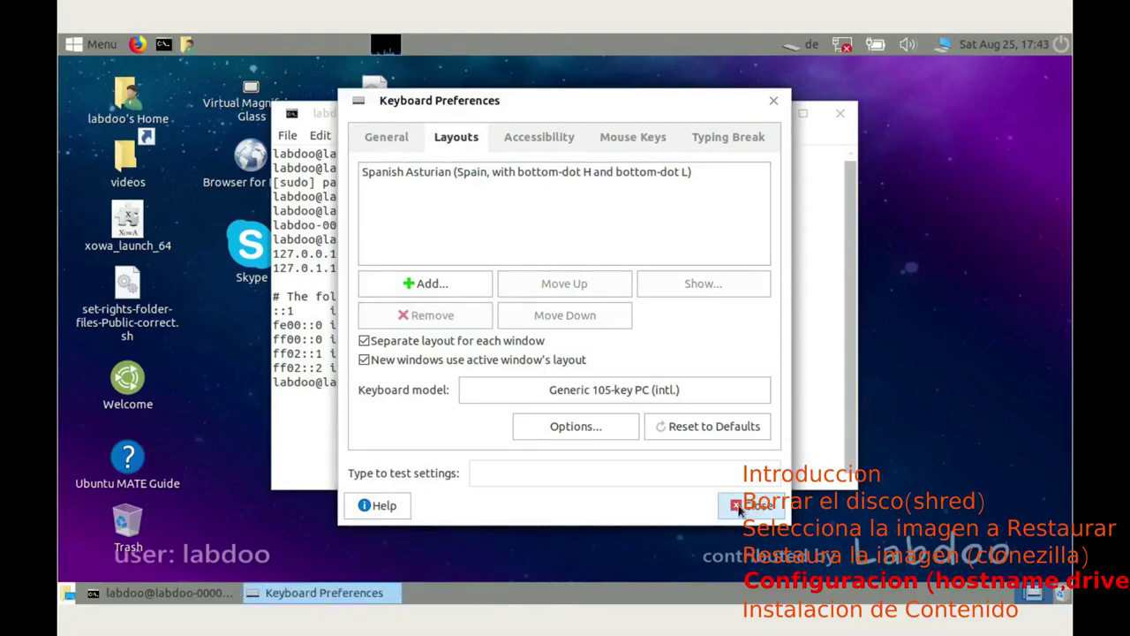
# Step: Test the Spanish layout by typing ñlñlñlklklkétqe, then launch and minimize Firefox
pyautogui.click(755, 505)
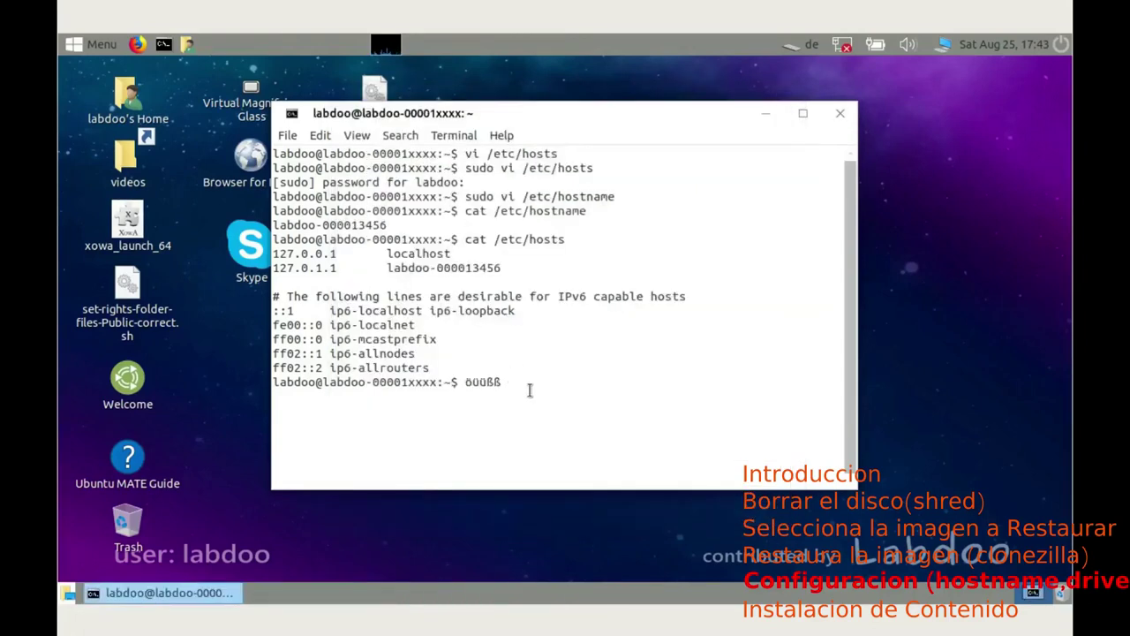
pyautogui.write('ñlñlñlklklk')
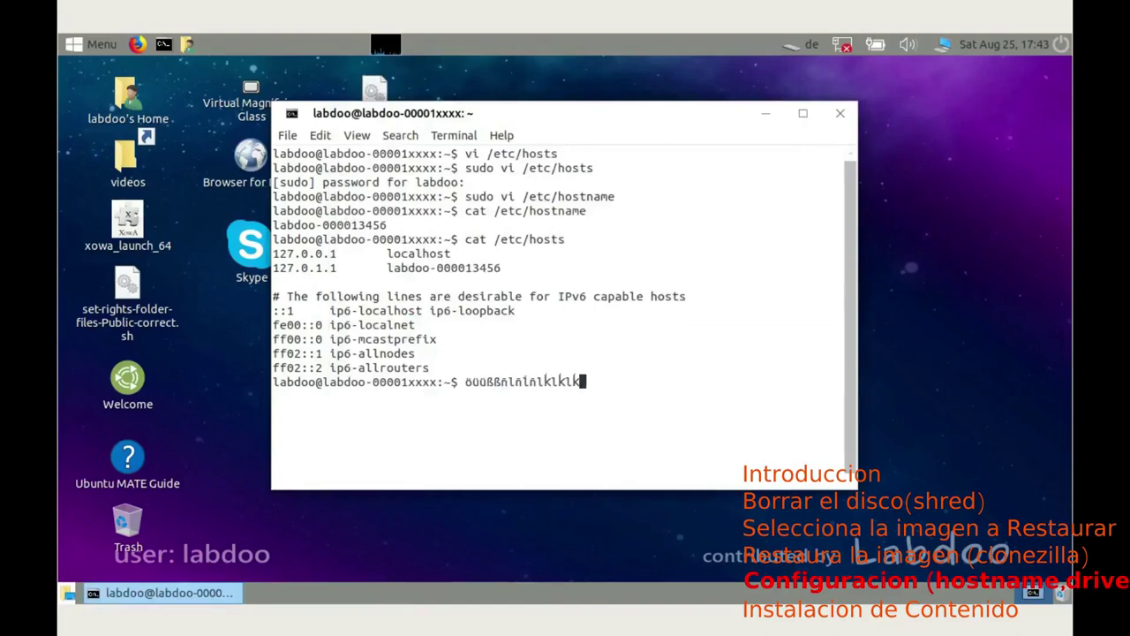
pyautogui.write('étqe')
pyautogui.click(137, 46)
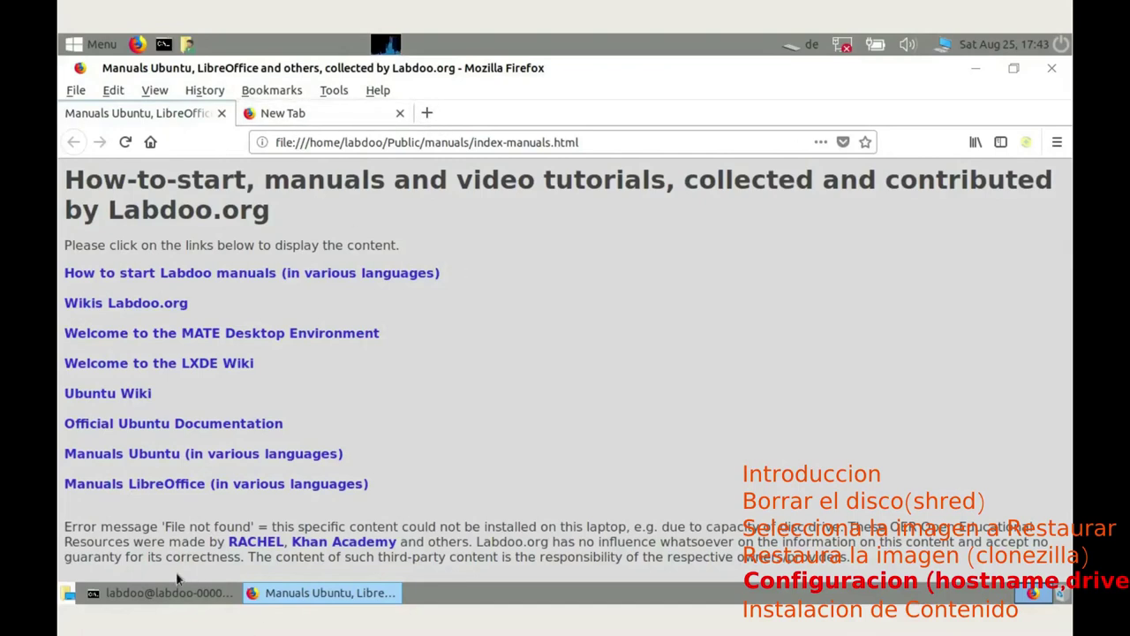
pyautogui.click(973, 70)
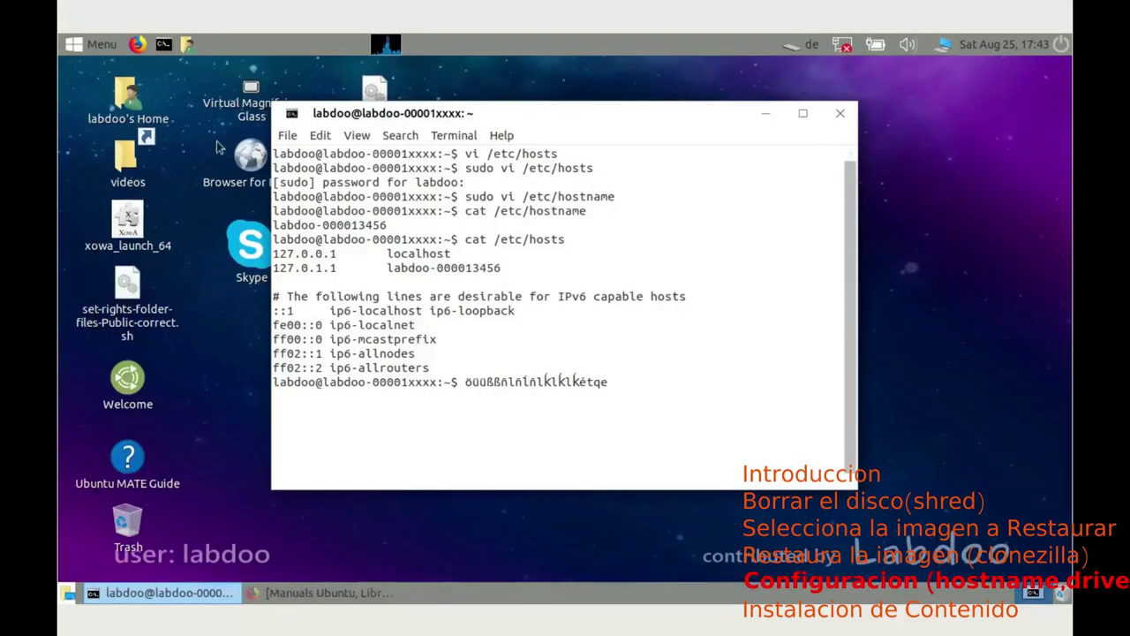
pyautogui.click(99, 46)
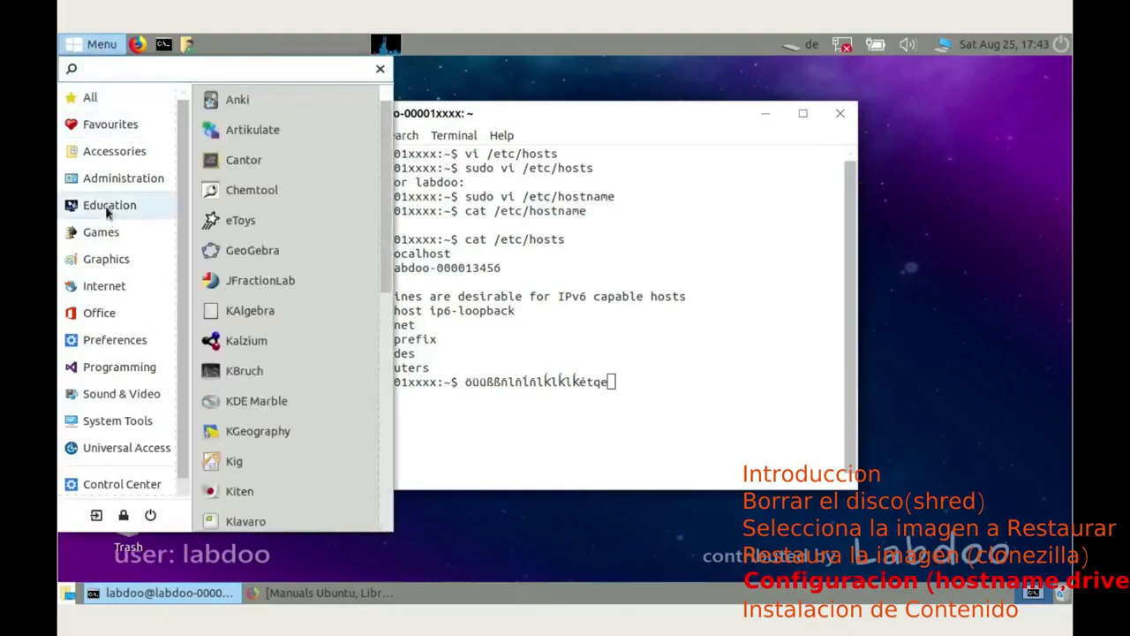
pyautogui.moveTo(122, 444)
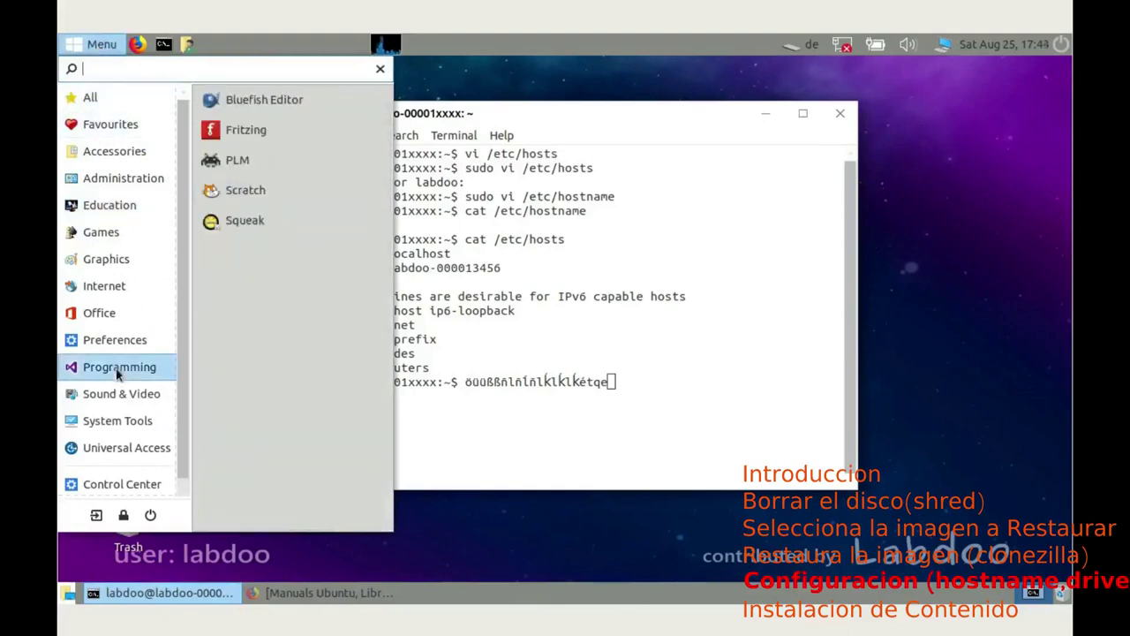
pyautogui.moveTo(113, 380)
pyautogui.moveTo(101, 316)
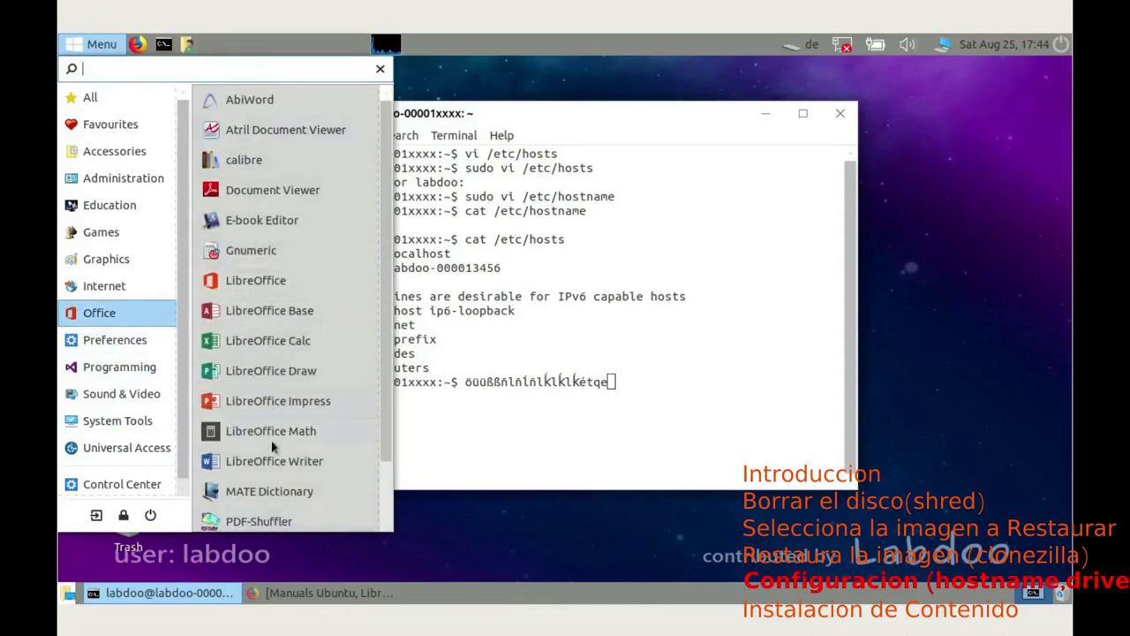
pyautogui.scroll(-2, 303, 424)
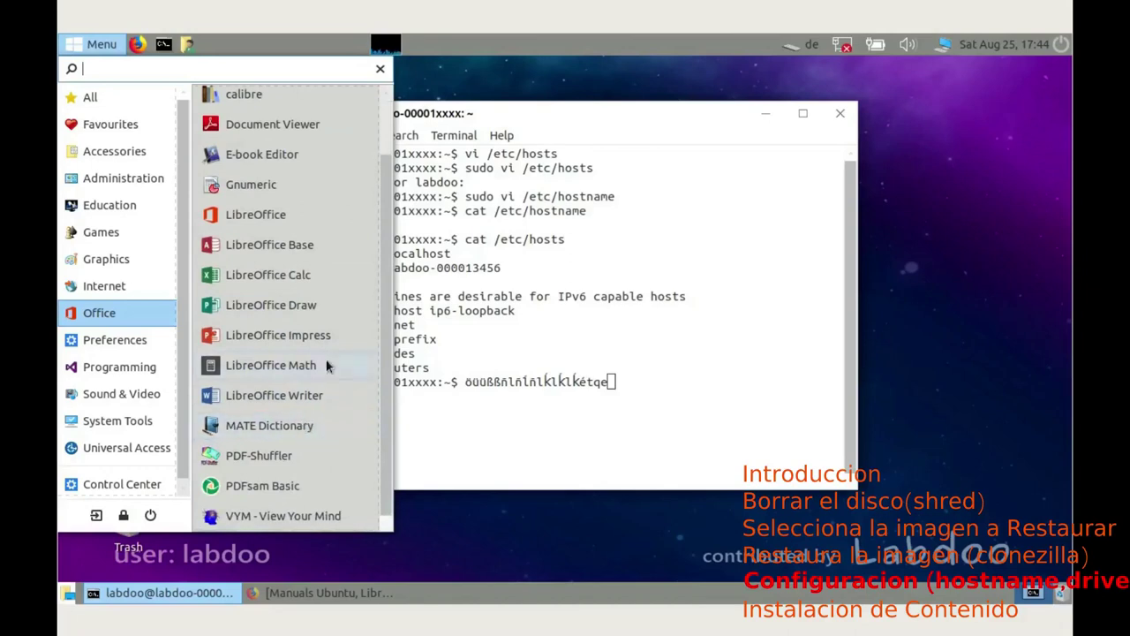
pyautogui.click(381, 68)
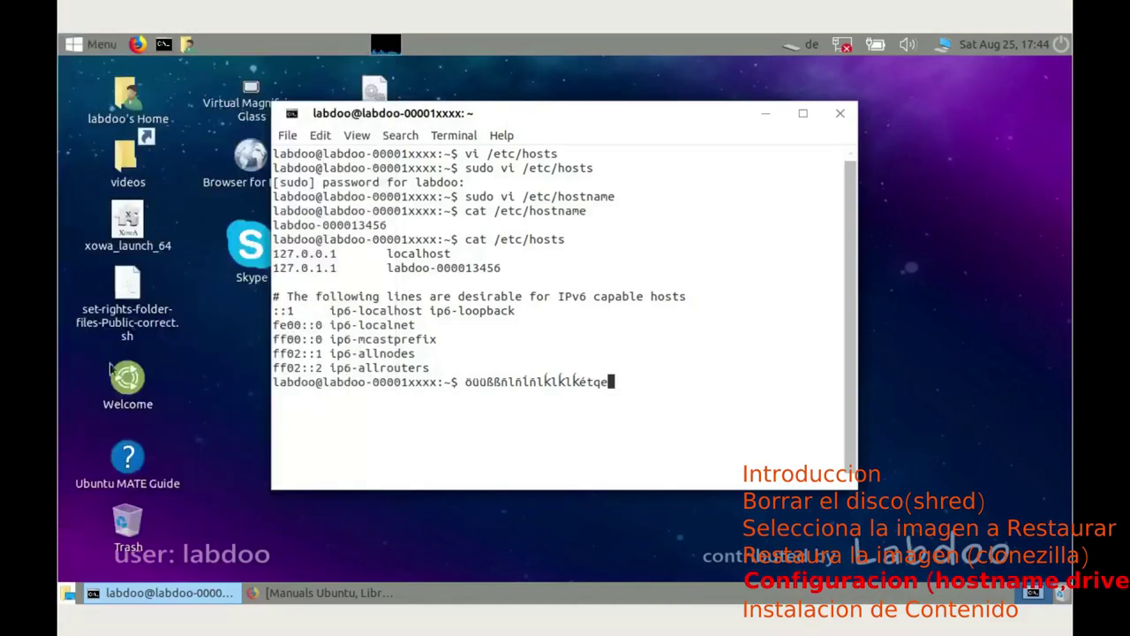
pyautogui.click(126, 226)
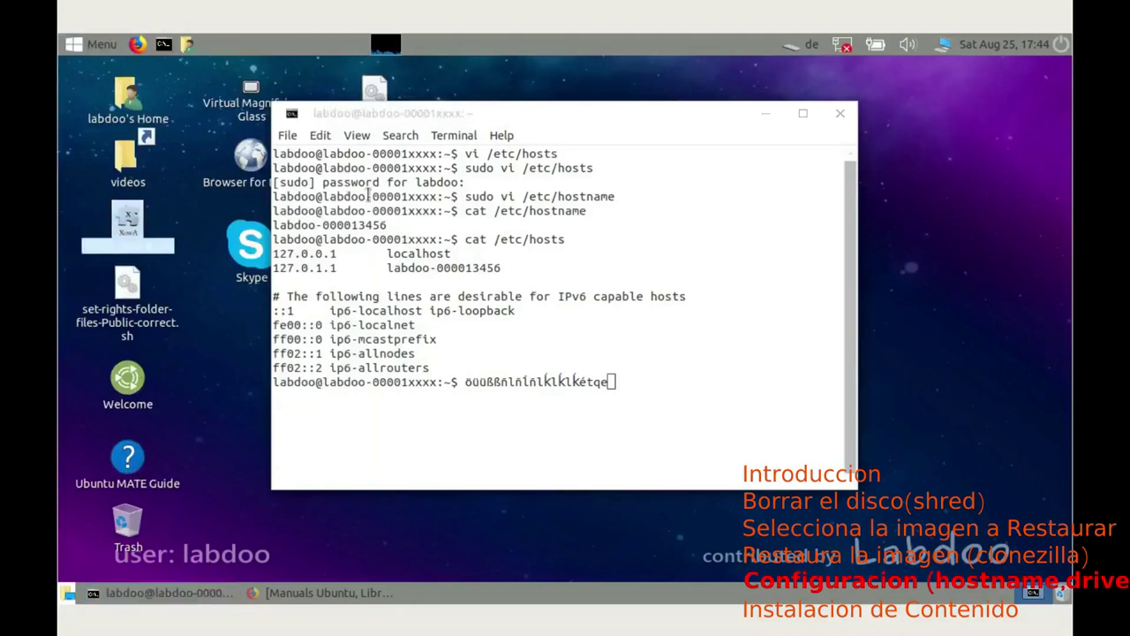
pyautogui.click(187, 44)
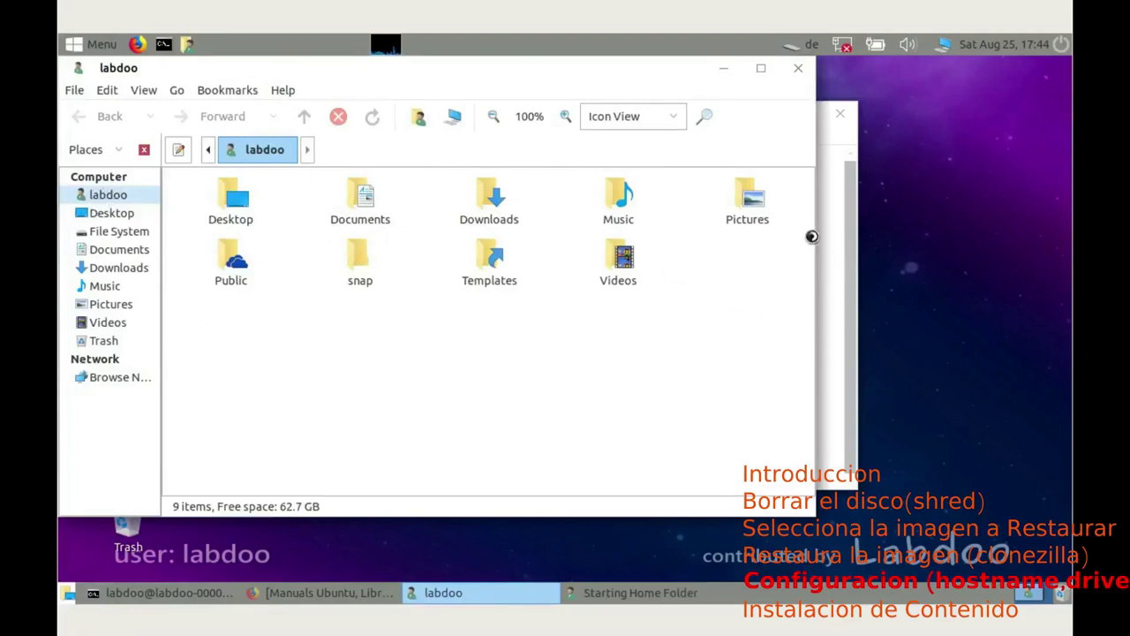
pyautogui.doubleClick(252, 265)
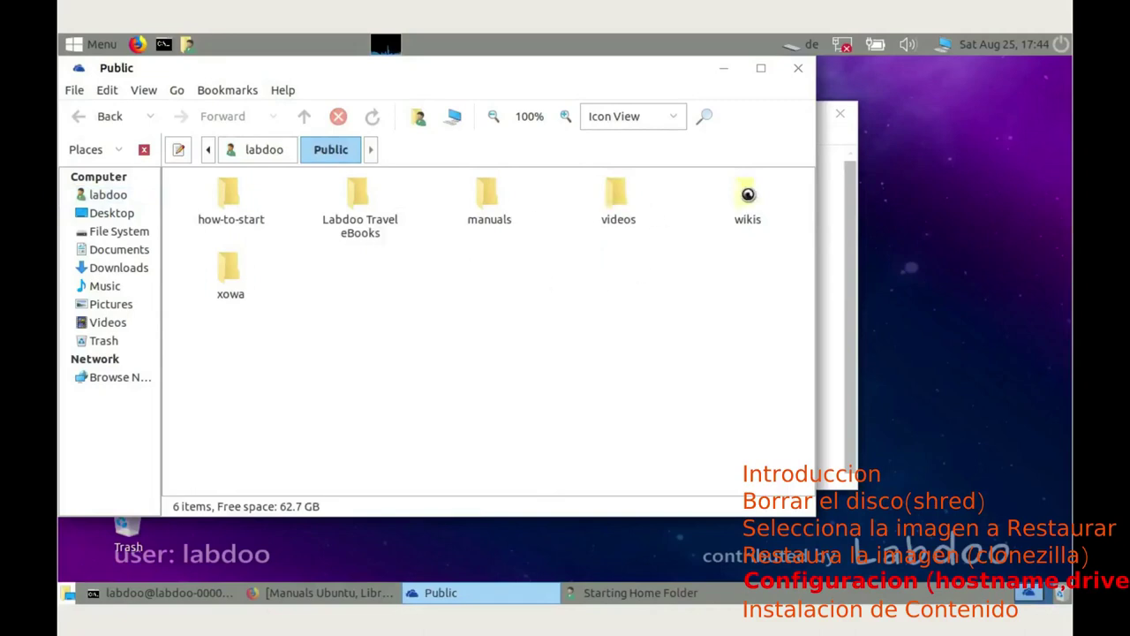
pyautogui.doubleClick(747, 192)
pyautogui.click(496, 198)
pyautogui.doubleClick(495, 198)
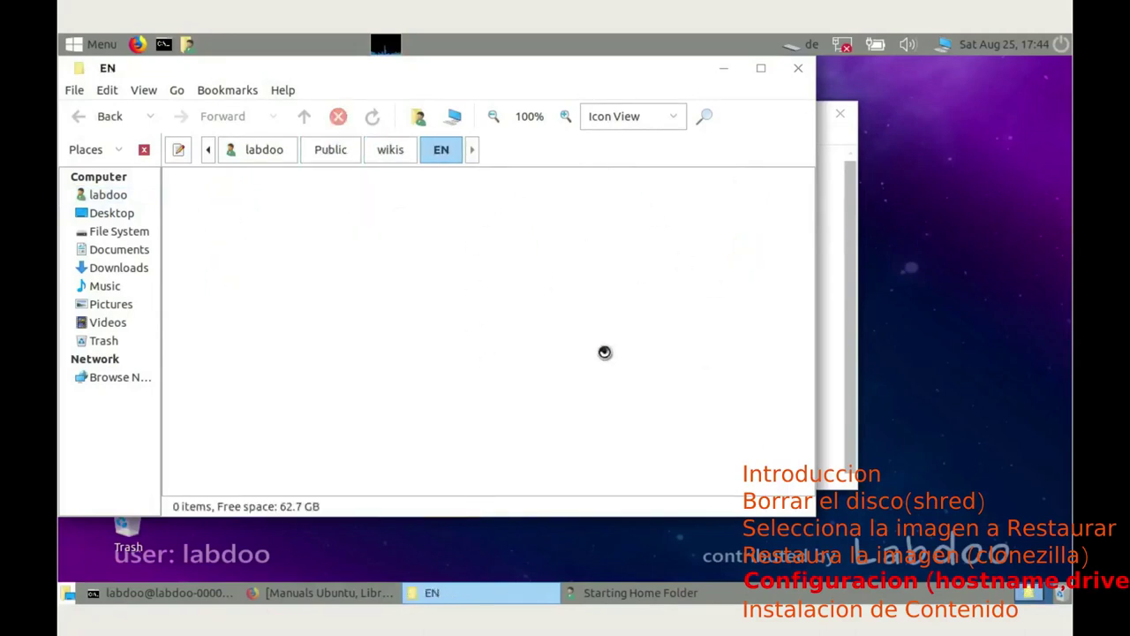
pyautogui.click(396, 146)
pyautogui.click(329, 150)
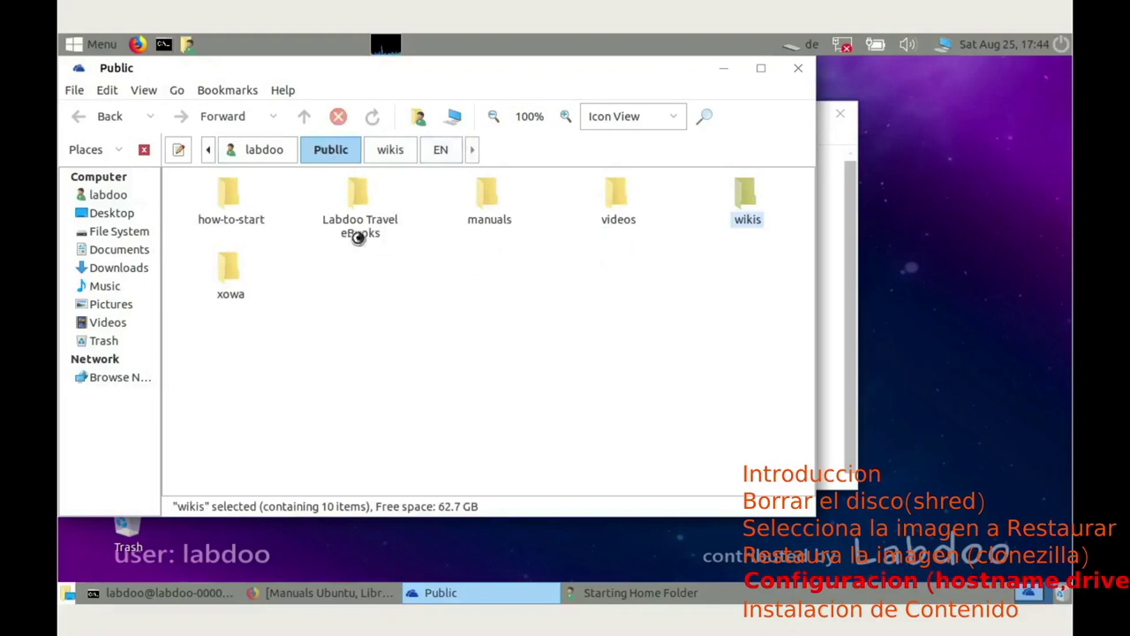
pyautogui.doubleClick(226, 265)
pyautogui.doubleClick(488, 194)
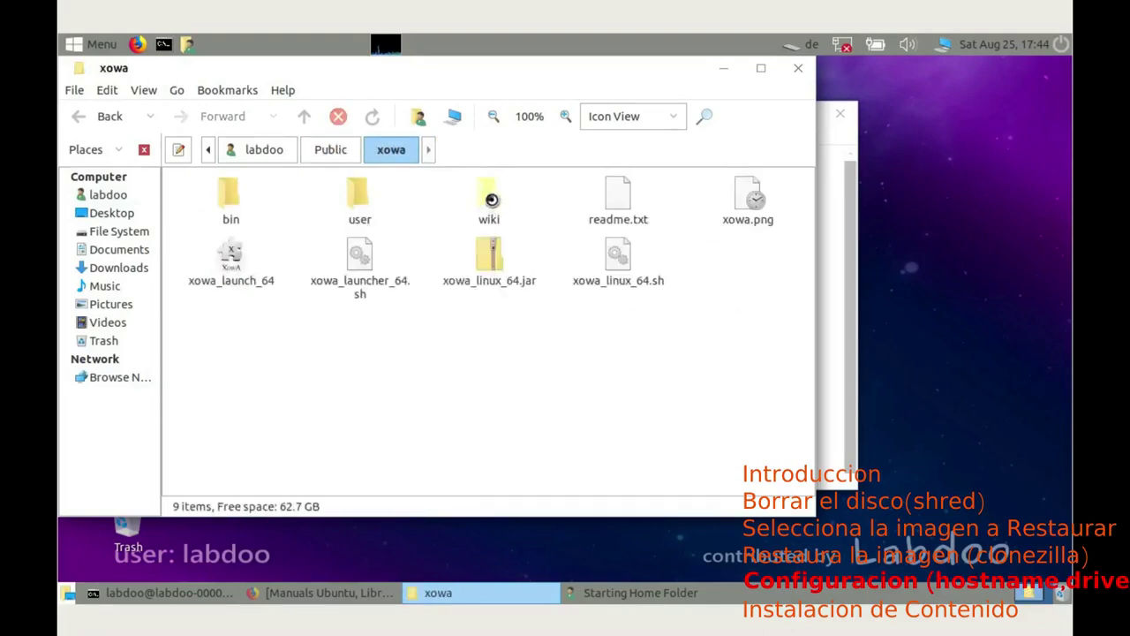
pyautogui.click(798, 67)
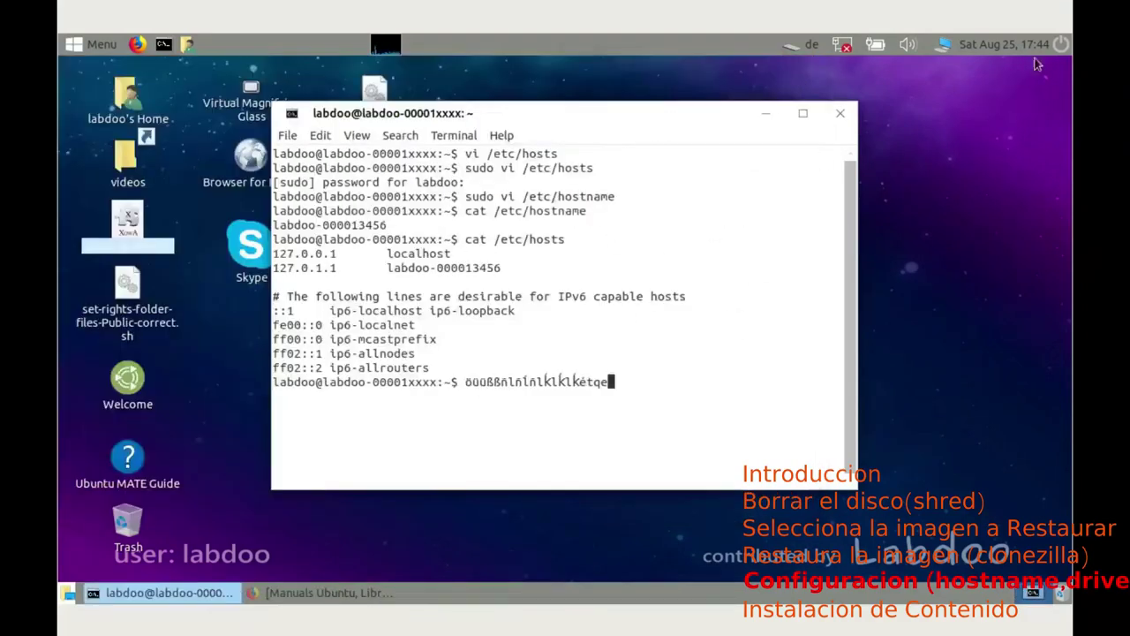
# Step: Restart the laptop from the top-panel power icon's shutdown dialog
pyautogui.click(1061, 43)
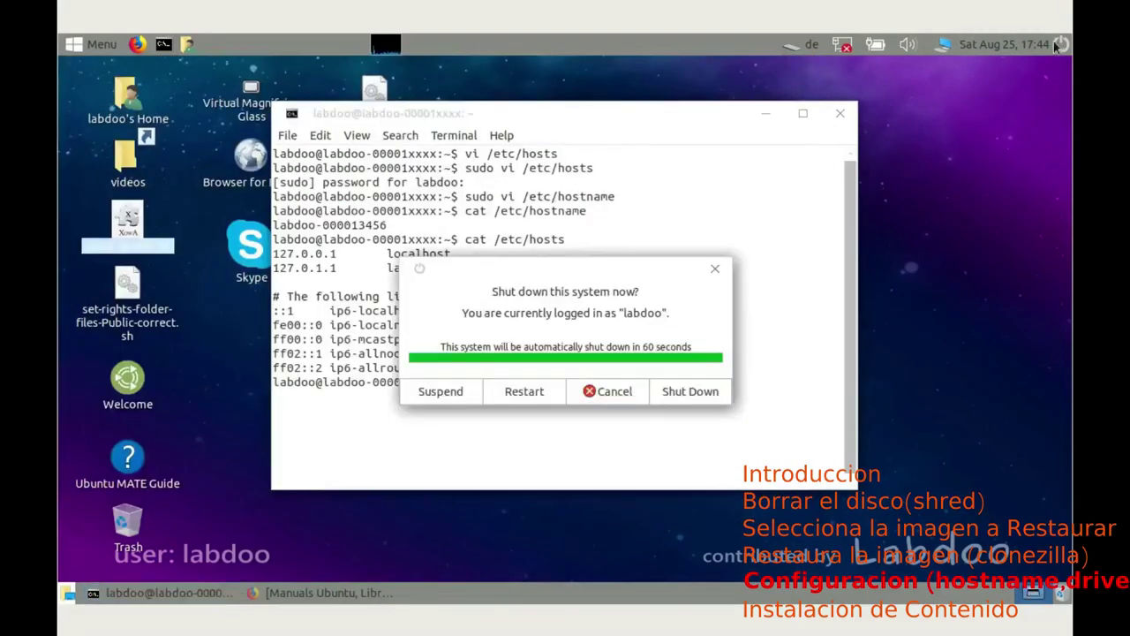
pyautogui.click(524, 392)
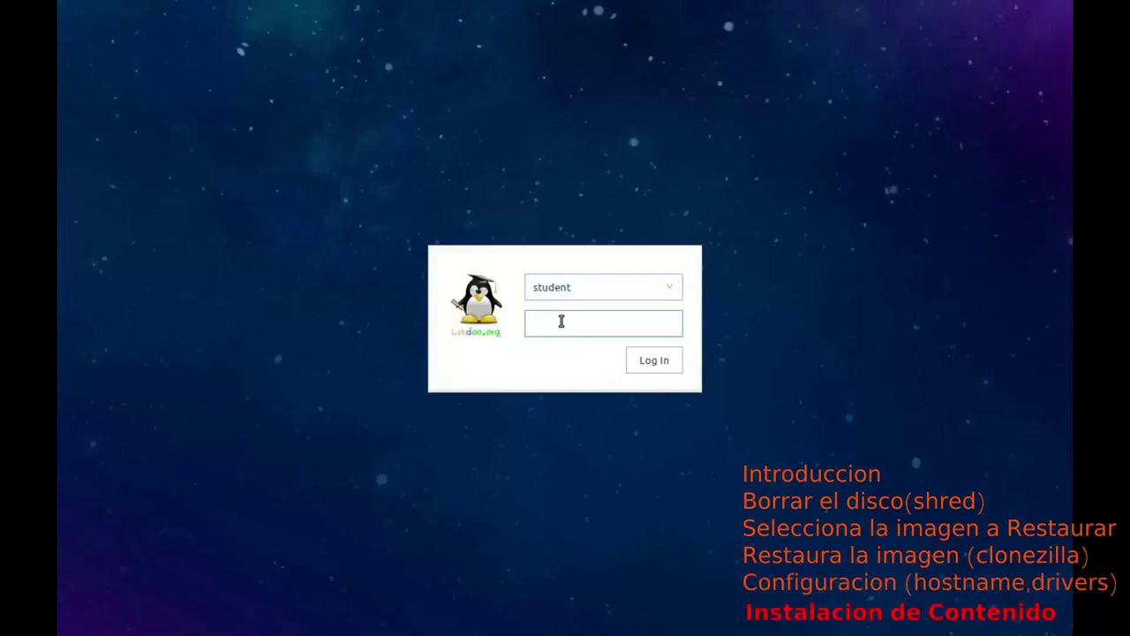
# Step: Log in as student with the account password and open a terminal from the desktop
pyautogui.write('tuden')
pyautogui.press('Return')
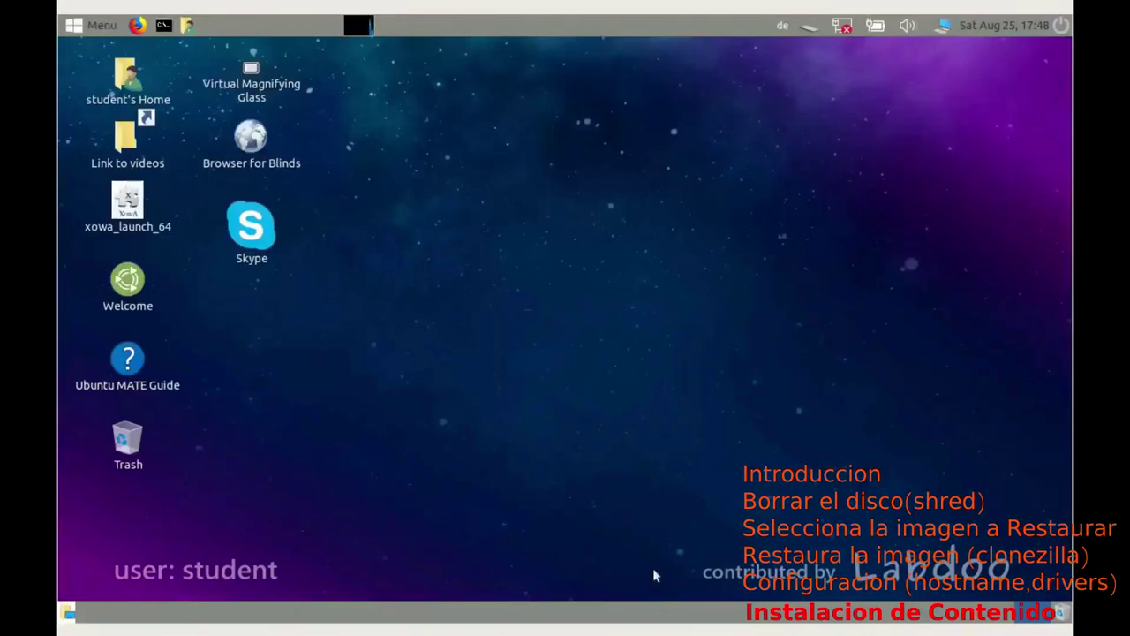
pyautogui.rightClick(429, 182)
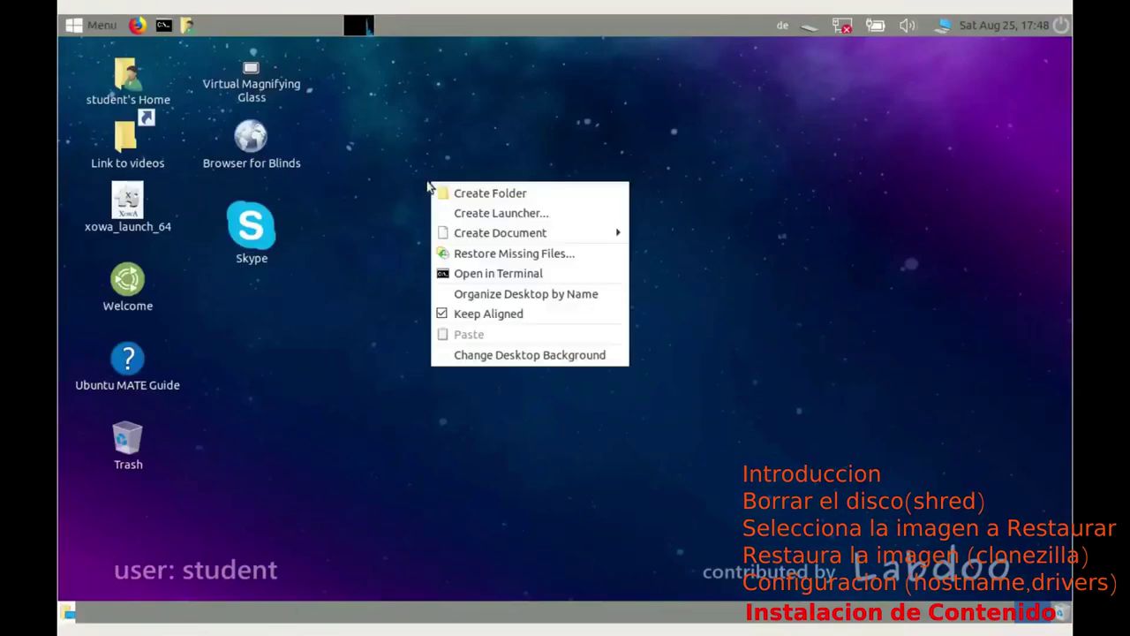
pyautogui.click(498, 273)
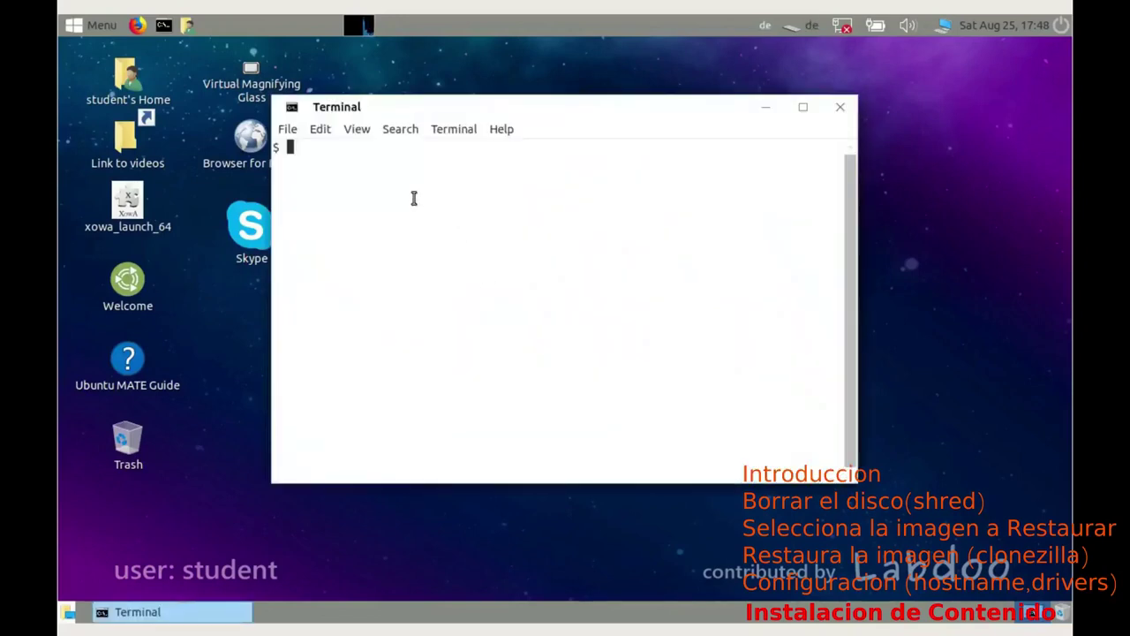
# Step: Confirm the hostname is labdoo-000013456, start a new bash shell, and switch the keyboard layout to en
pyautogui.write('hostname')
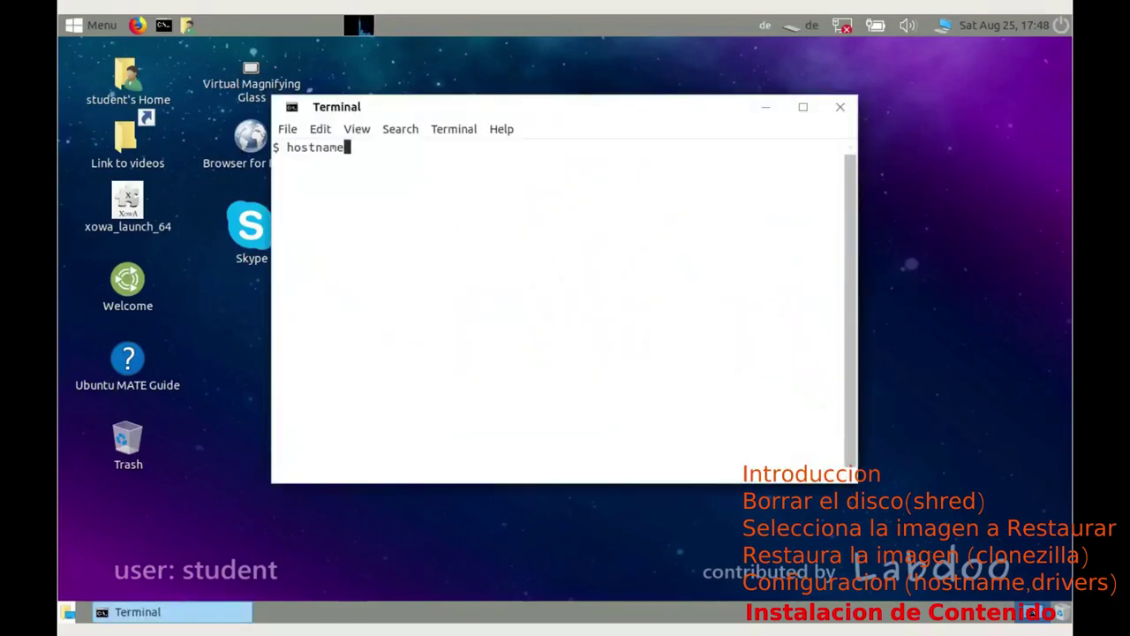
pyautogui.press('Return')
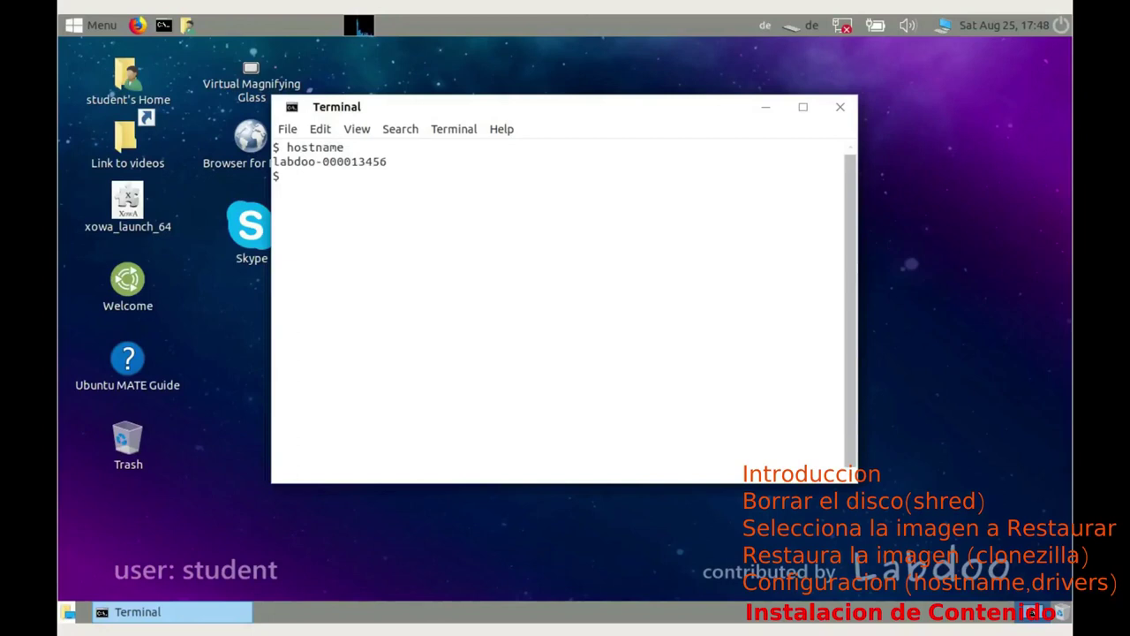
pyautogui.write('bash')
pyautogui.press('Return')
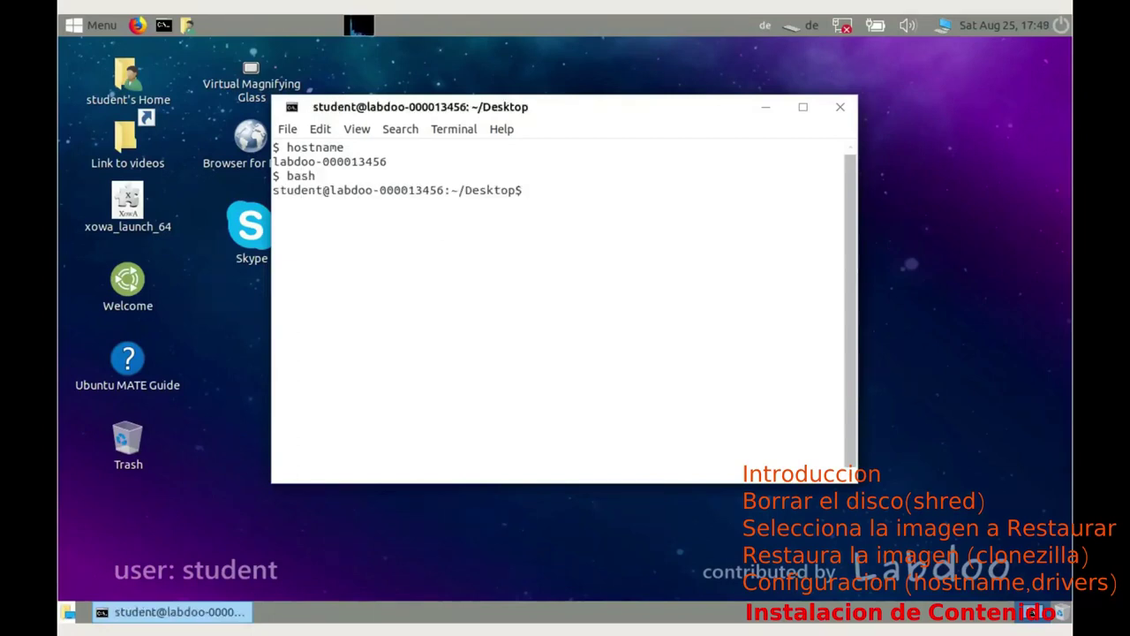
pyautogui.click(765, 29)
pyautogui.click(764, 32)
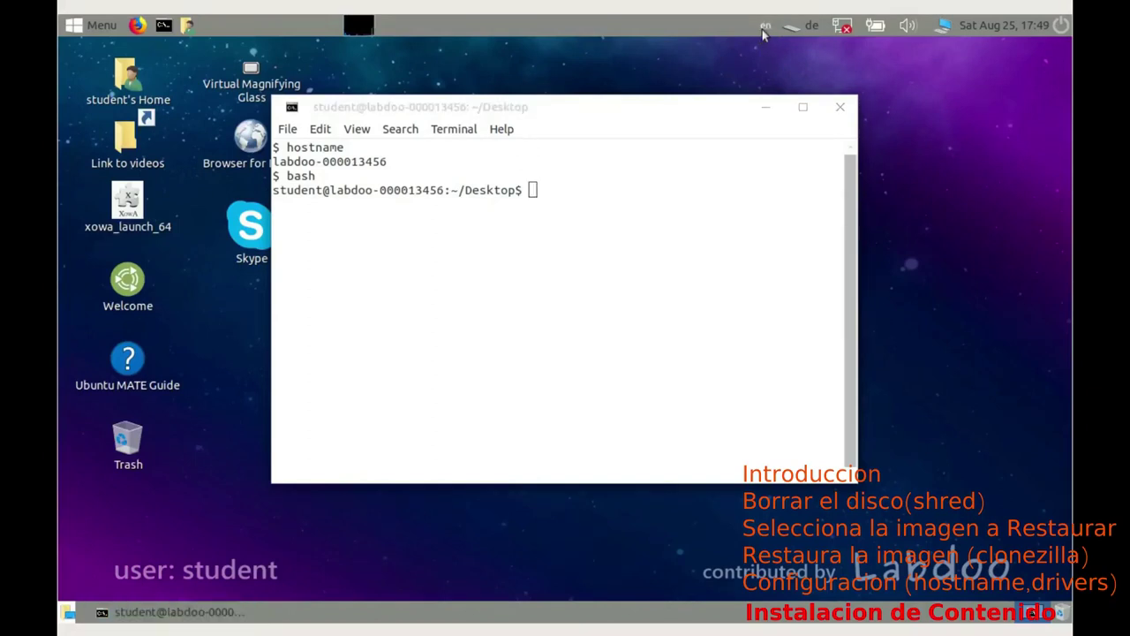
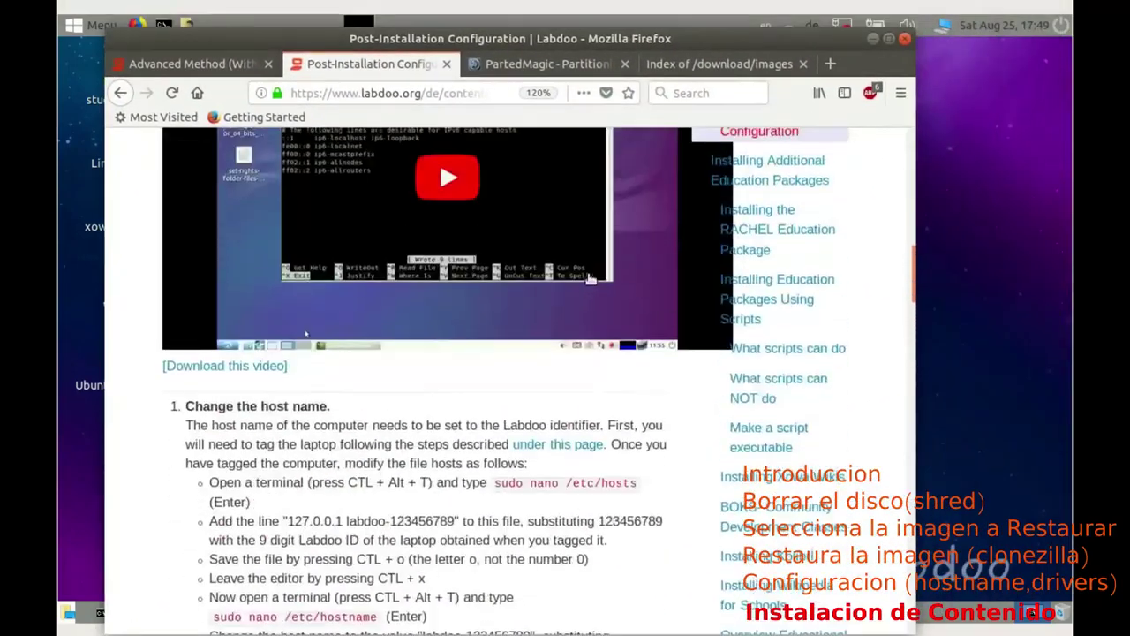
# Step: Scroll the Labdoo wiki page from the hostname steps down to the resolution and language steps
pyautogui.moveTo(911, 274)
pyautogui.mouseDown()
pyautogui.moveTo(903, 185)
pyautogui.moveTo(914, 265)
pyautogui.mouseUp()
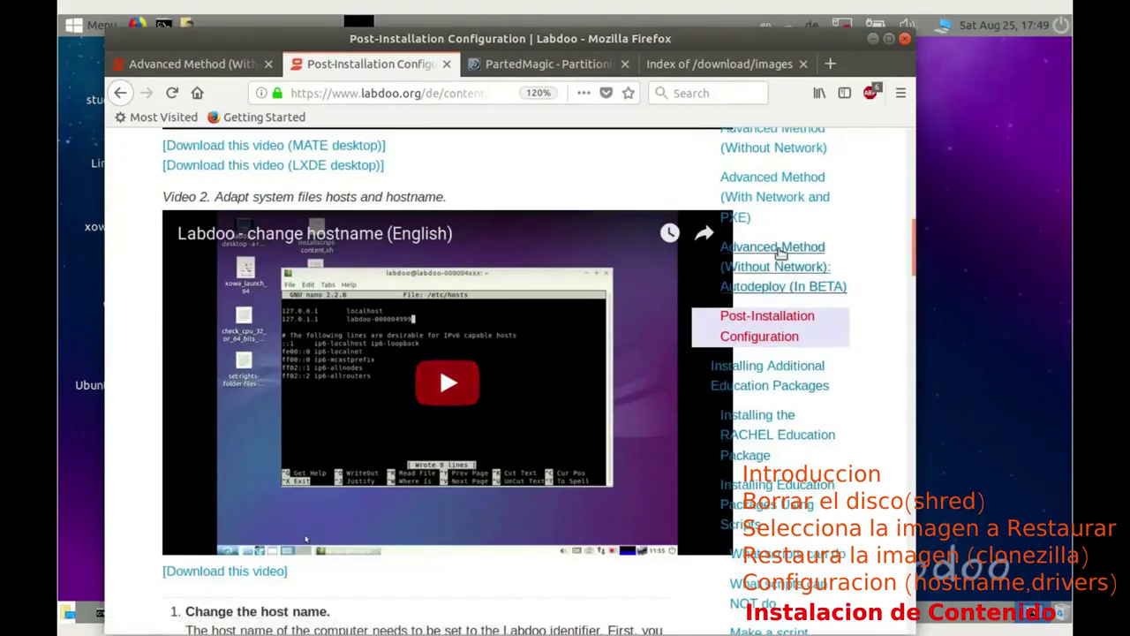
pyautogui.moveTo(910, 257); pyautogui.dragTo(925, 334)
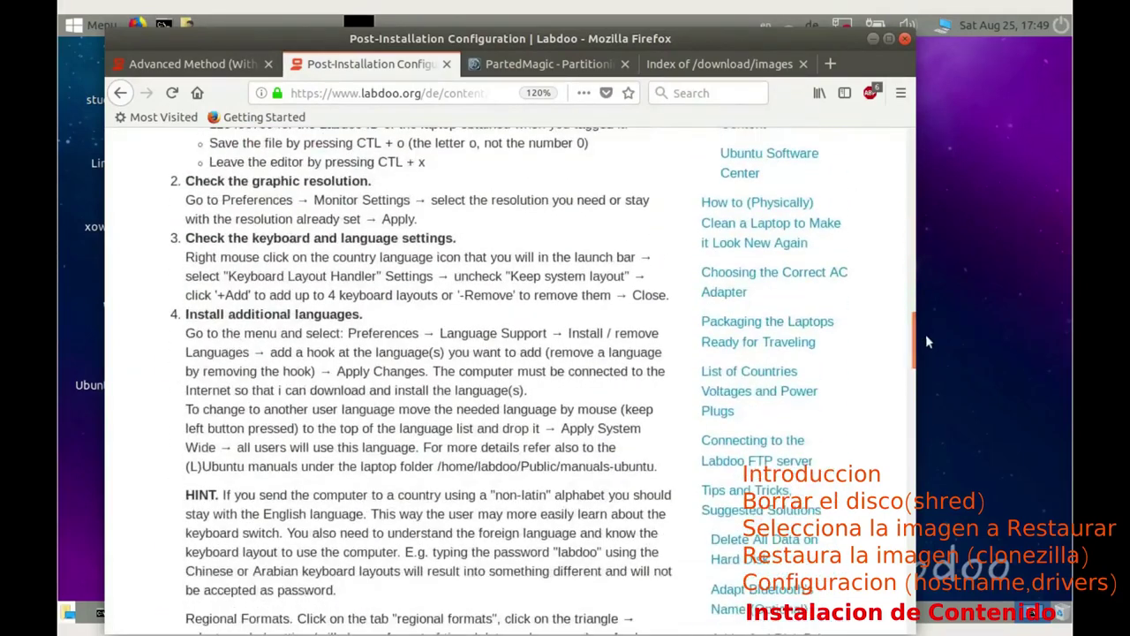
pyautogui.click(925, 333)
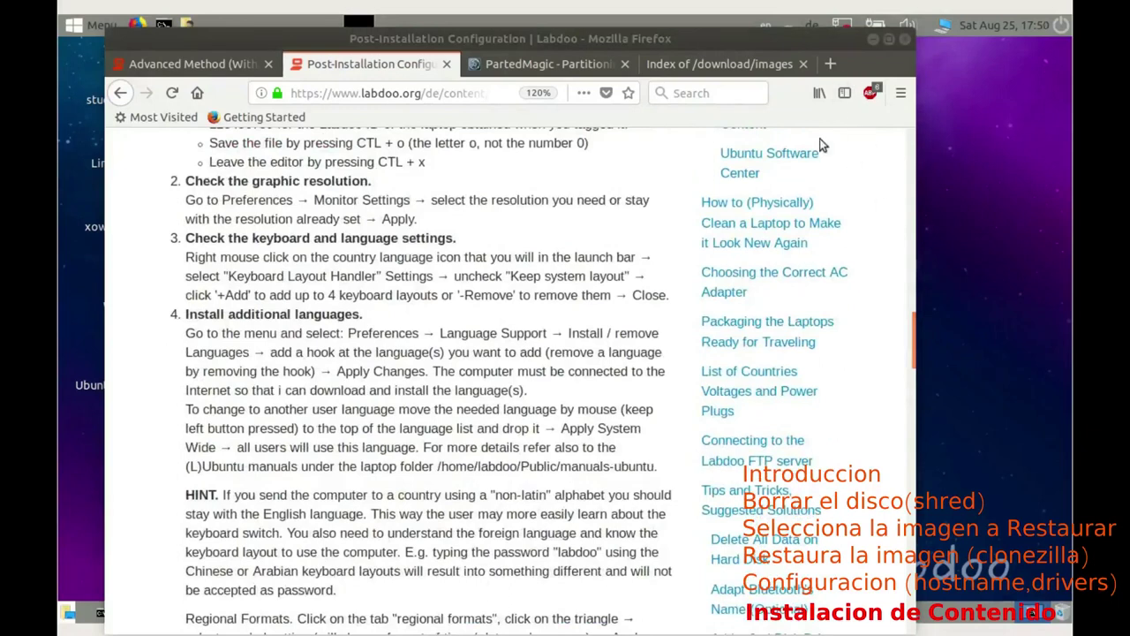
# Step: Minimize Firefox and the terminal showing the hostname to reveal the desktop
pyautogui.click(872, 38)
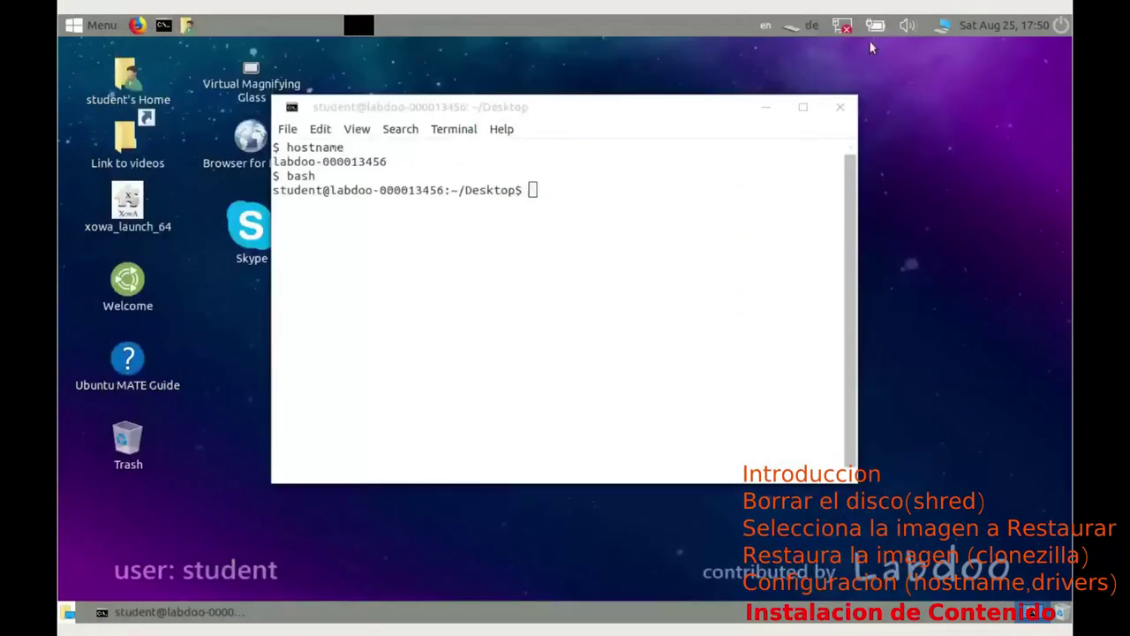
pyautogui.click(766, 113)
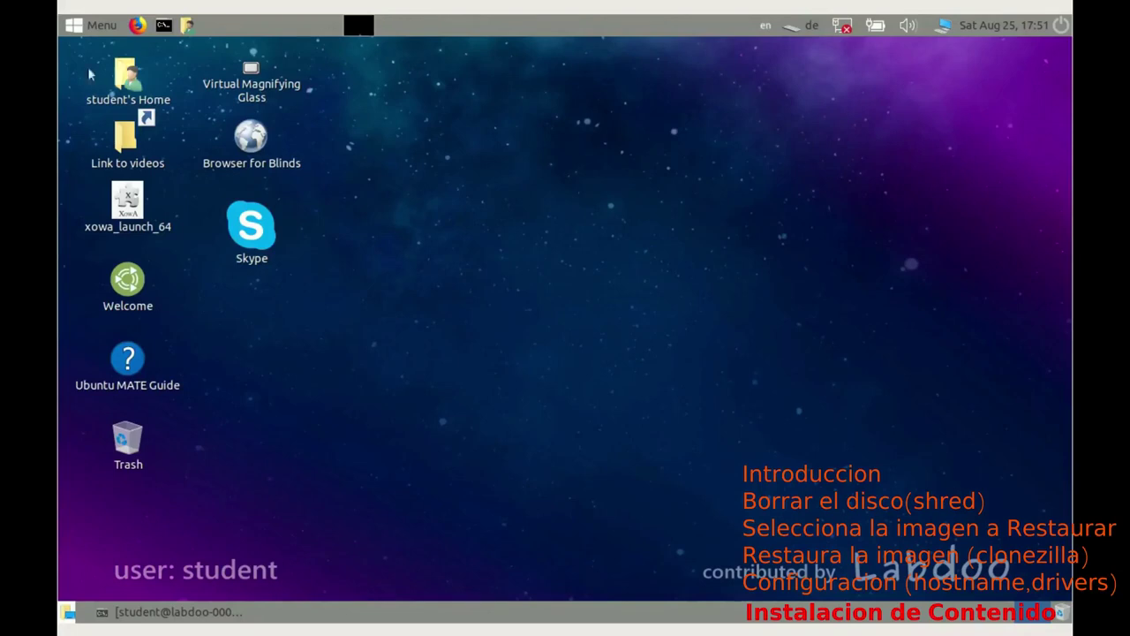
pyautogui.click(97, 25)
pyautogui.press('Down')
pyautogui.press('Down')
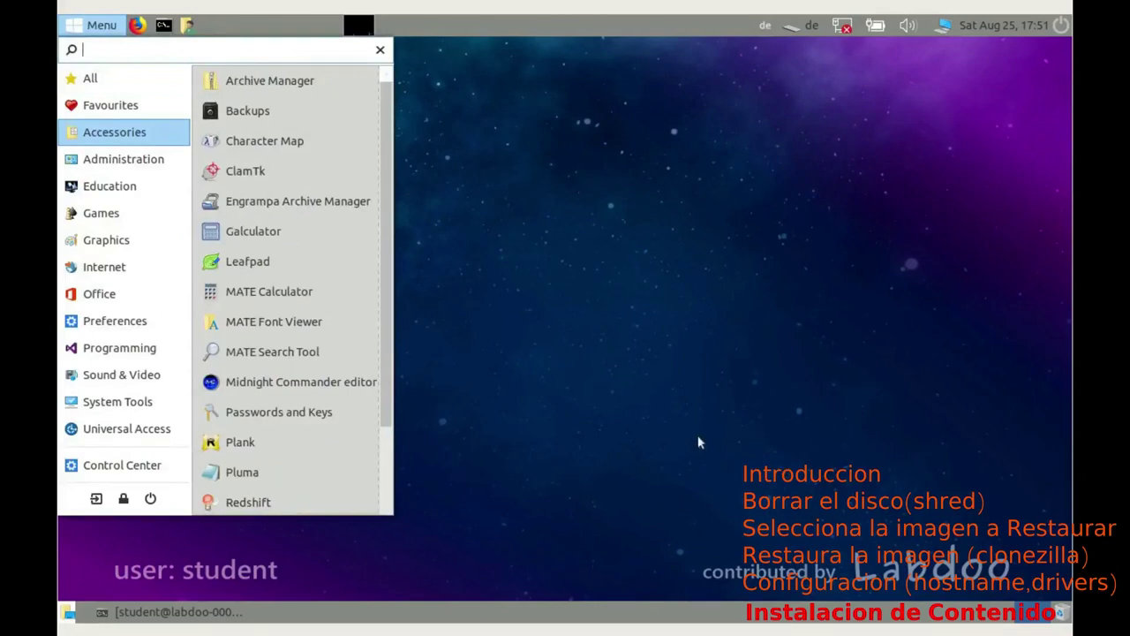
pyautogui.click(576, 399)
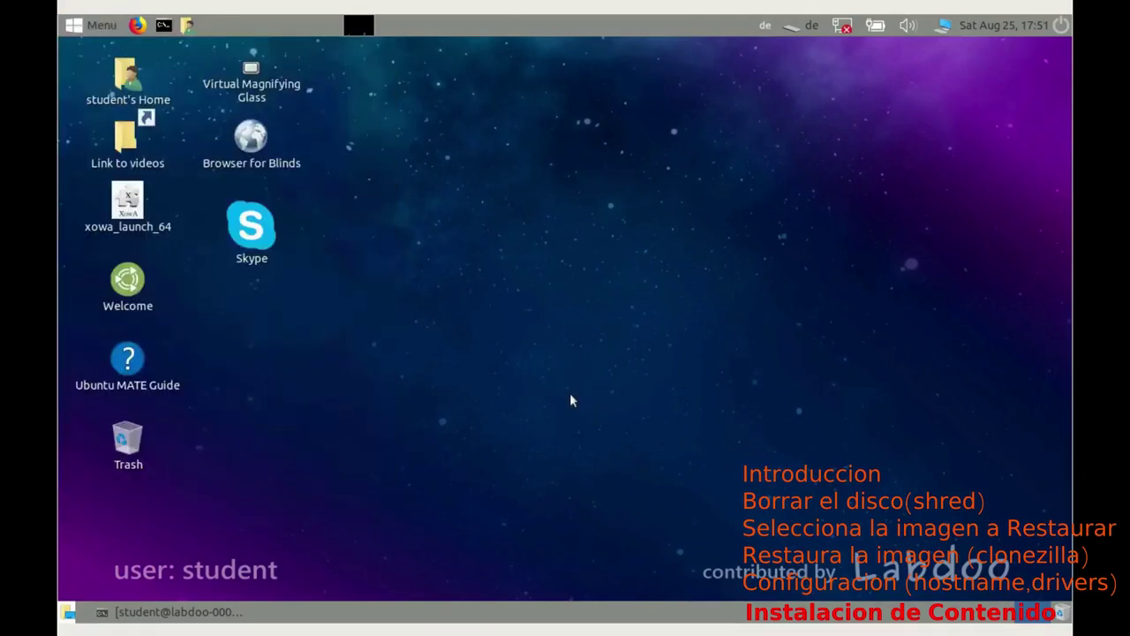
# Step: Open the Link to videos folder, review its 20 .mkv tutorials, then minimize it
pyautogui.click(124, 88)
pyautogui.doubleClick(125, 140)
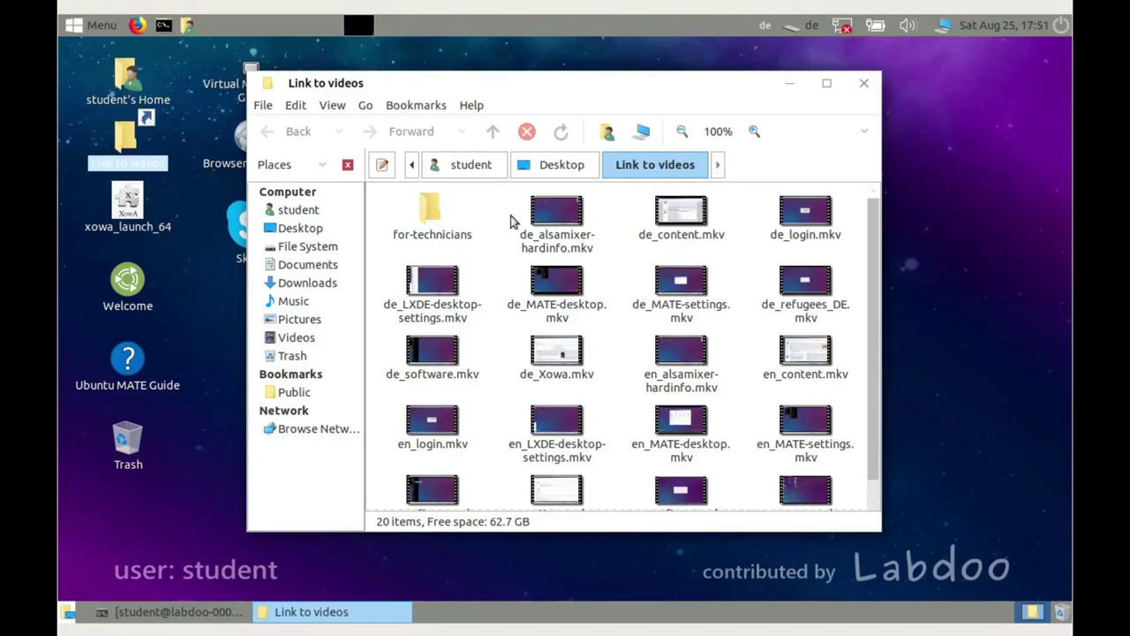
pyautogui.click(789, 86)
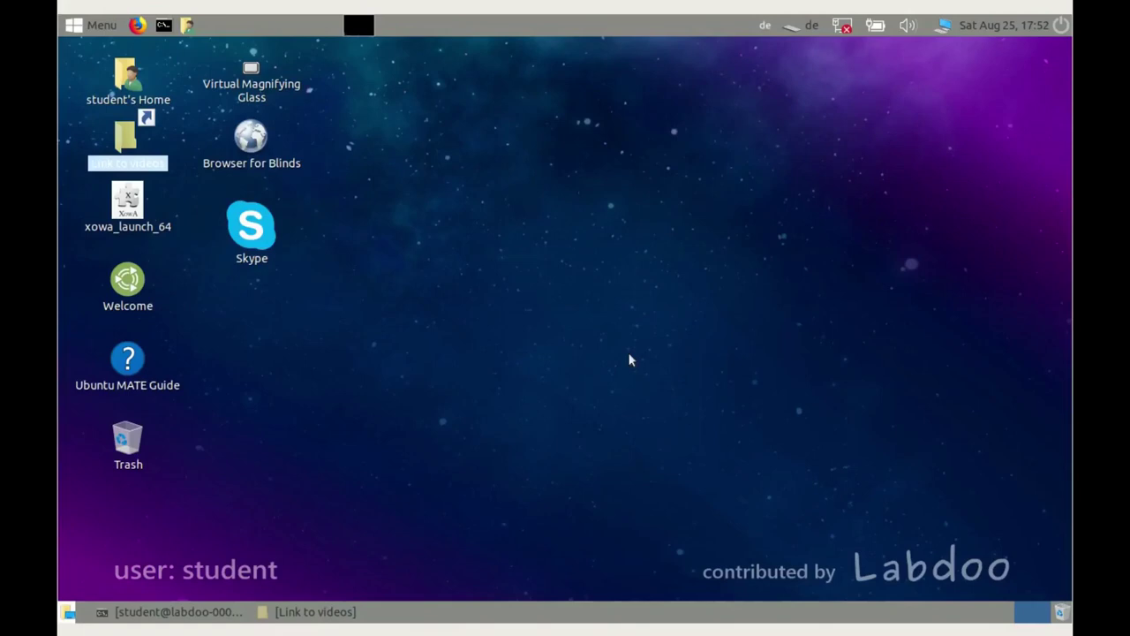
pyautogui.click(503, 291)
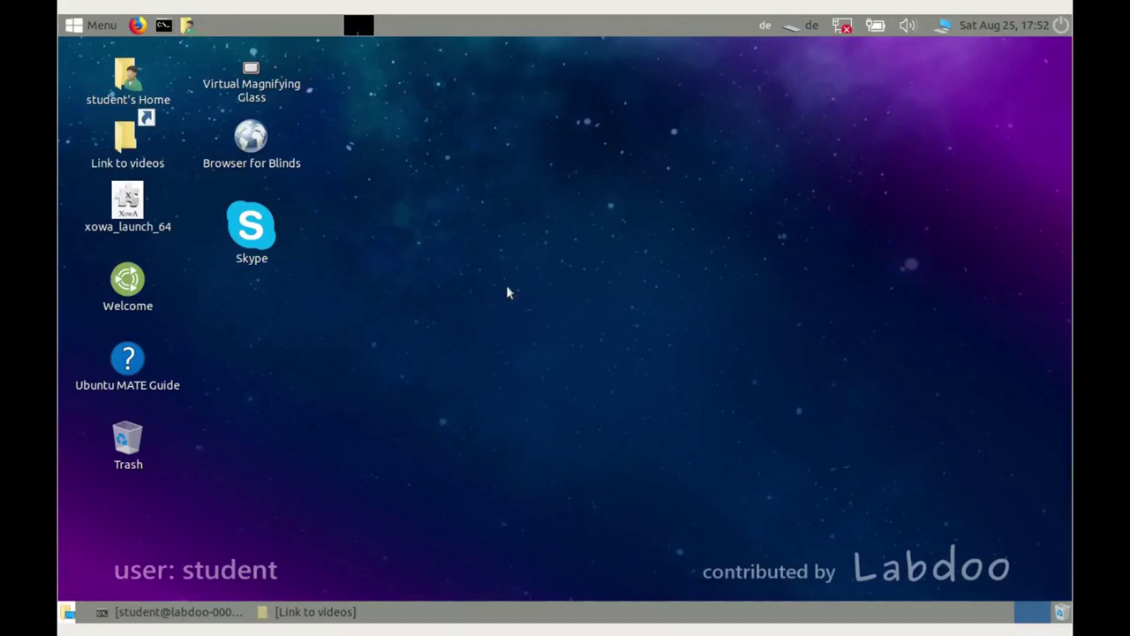